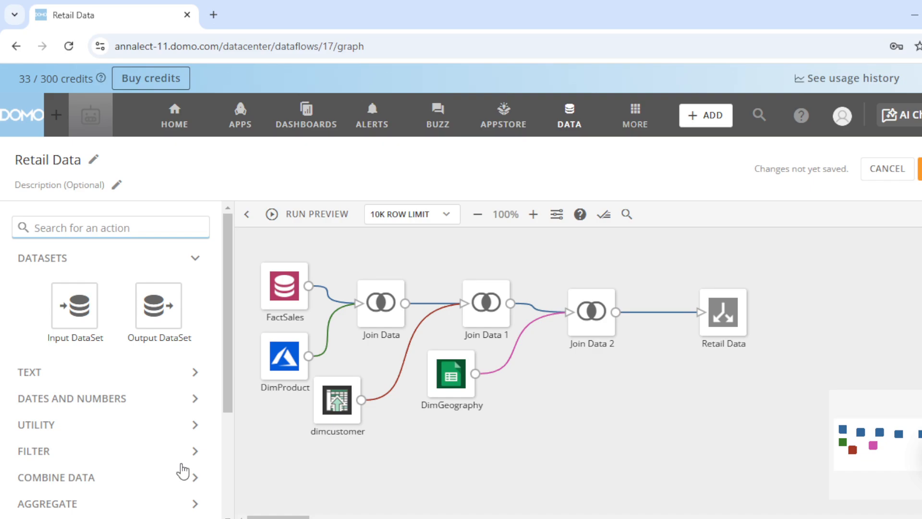
# Add an Add Formula tile between Join Data 2 and the Retail Data output, and remove the direct connection between those two
pyautogui.click(193, 425)
pyautogui.scroll(-3, 192, 428)
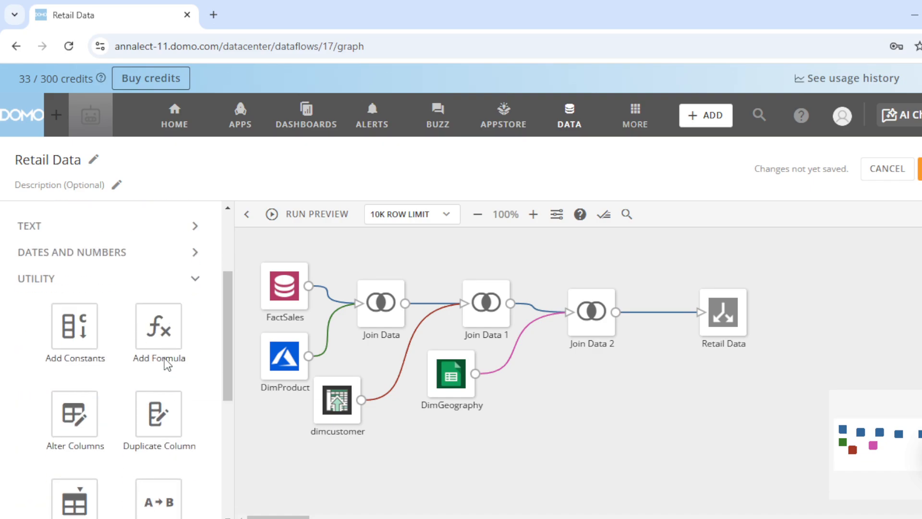
pyautogui.scroll(-2, 161, 341)
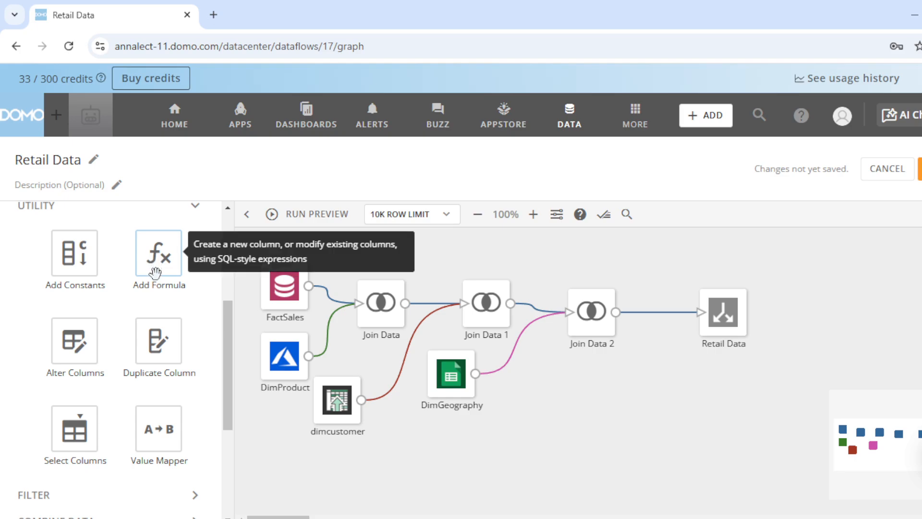
pyautogui.moveTo(161, 267); pyautogui.dragTo(668, 302)
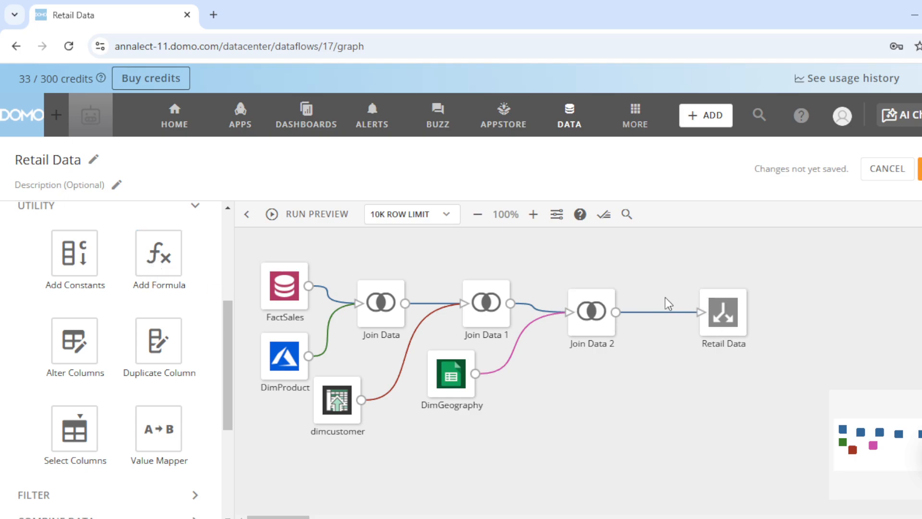
pyautogui.click(652, 313)
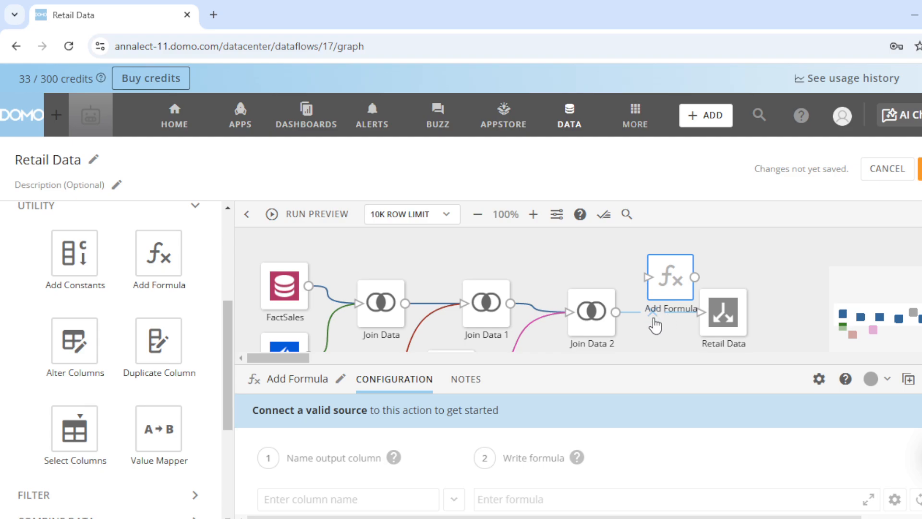
# Connect Join Data 2 to the Add Formula tile and line the tile up between Join Data 2 and Retail Data
pyautogui.moveTo(616, 312); pyautogui.dragTo(664, 276)
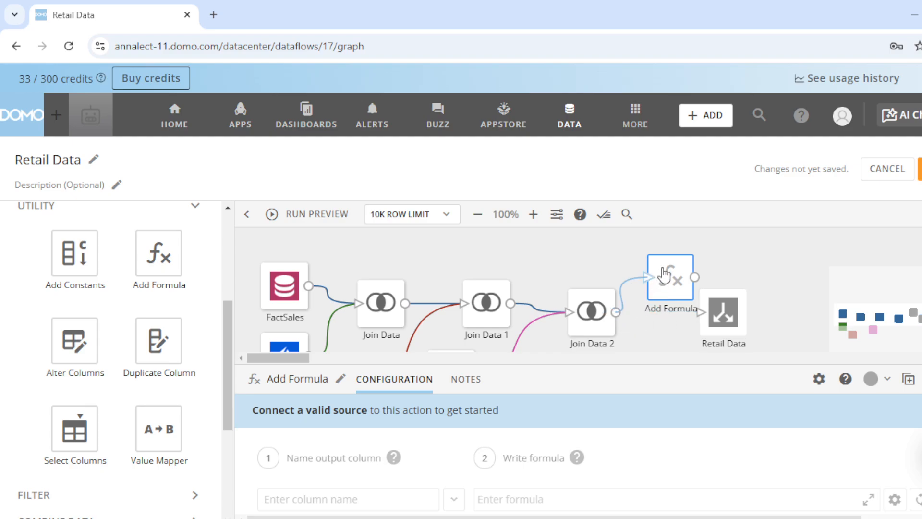
pyautogui.moveTo(723, 311); pyautogui.dragTo(776, 312)
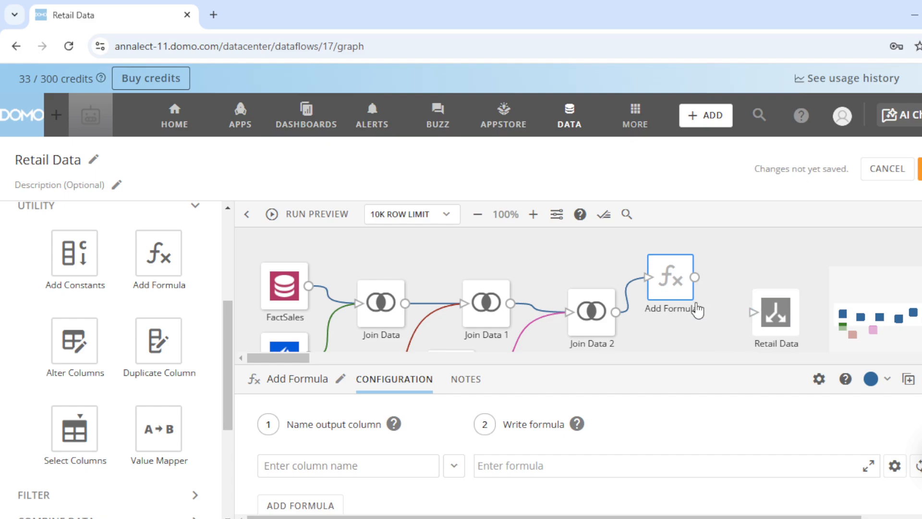
pyautogui.moveTo(671, 292); pyautogui.dragTo(671, 326)
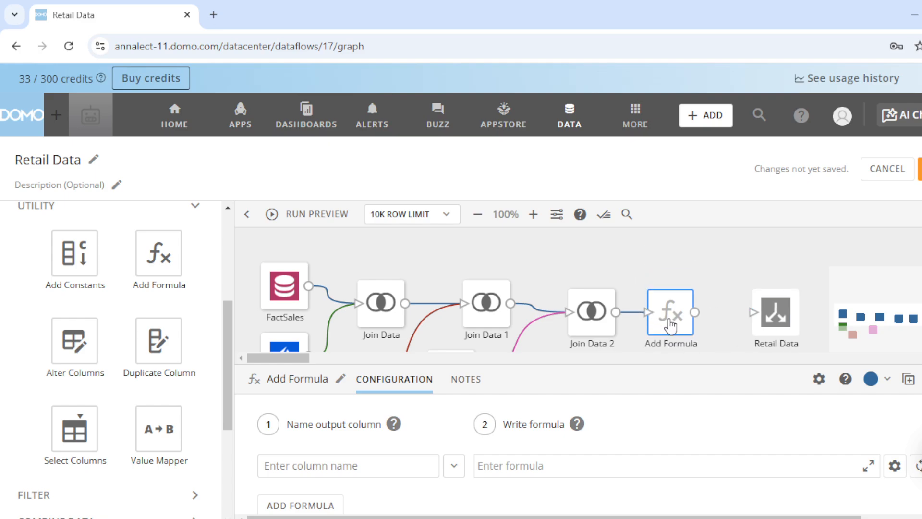
pyautogui.click(630, 341)
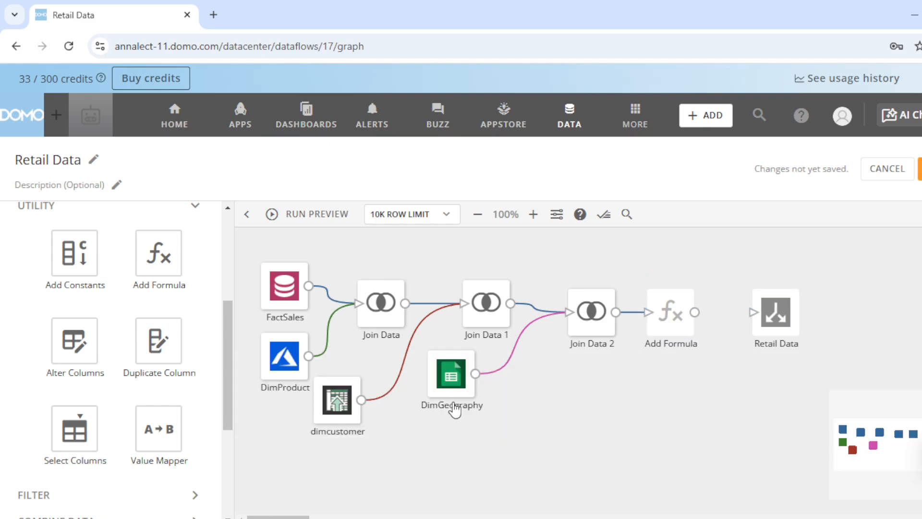
# Choose the existing DealerPrice column as the output column to overwrite in the Add Formula tile
pyautogui.click(671, 320)
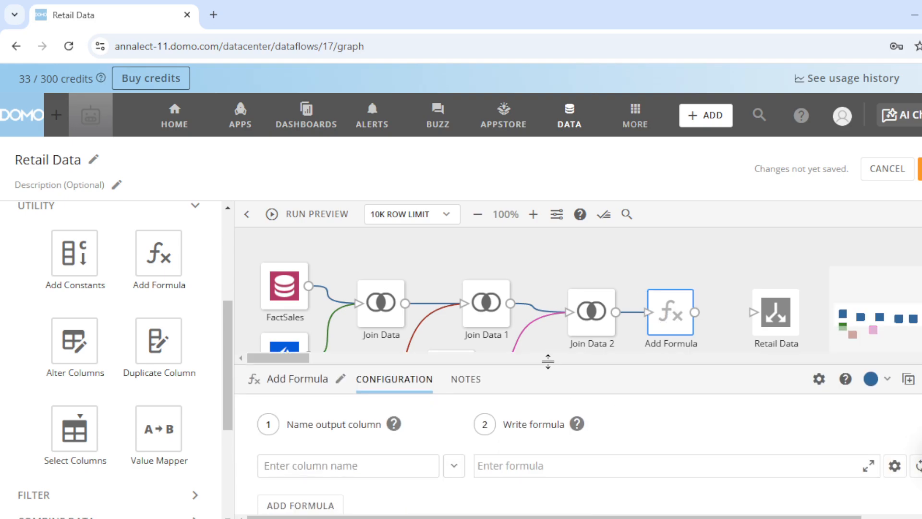
pyautogui.moveTo(548, 363); pyautogui.dragTo(546, 330)
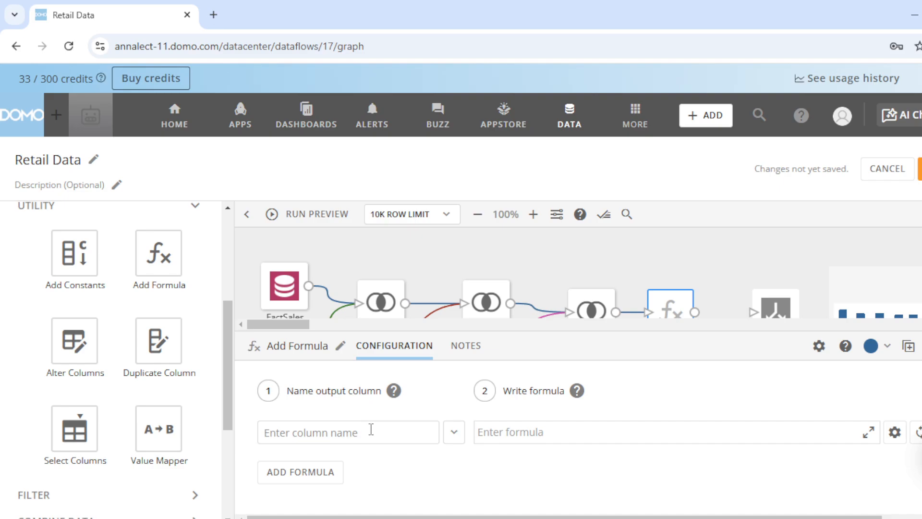
pyautogui.click(371, 429)
pyautogui.click(454, 432)
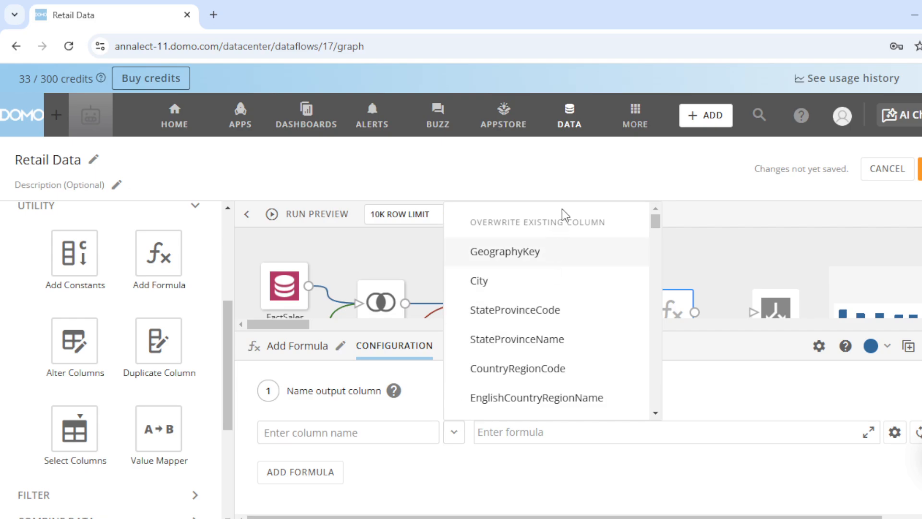
pyautogui.scroll(-5, 580, 382)
pyautogui.scroll(-10, 581, 383)
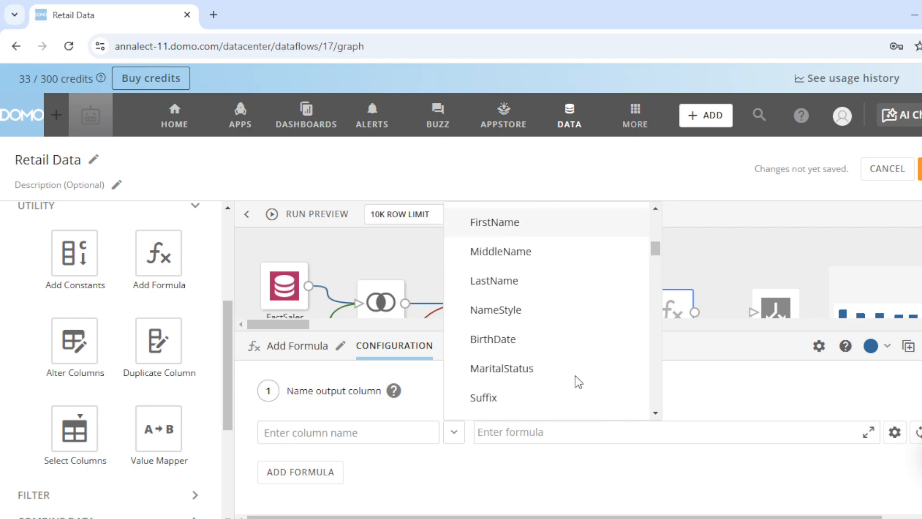
pyautogui.scroll(-12, 572, 372)
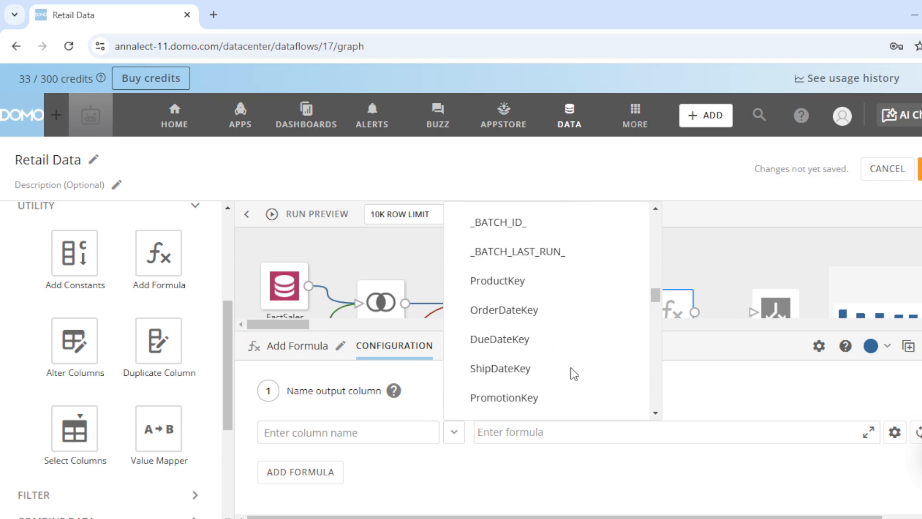
pyautogui.scroll(3, 571, 367)
pyautogui.scroll(-3, 571, 367)
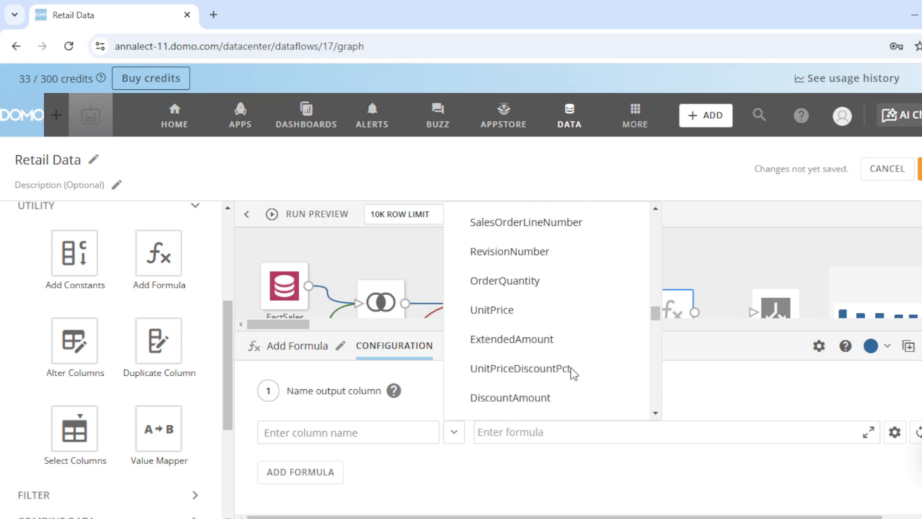
pyautogui.scroll(-6, 571, 368)
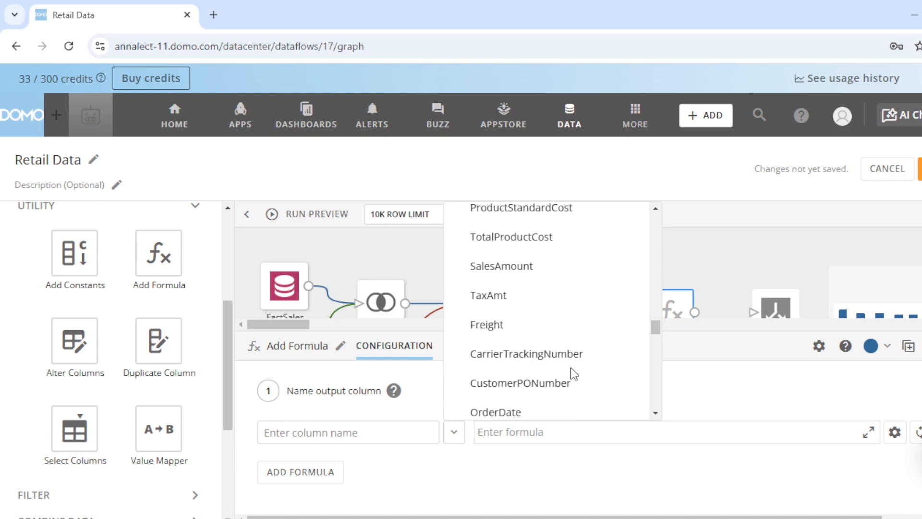
pyautogui.scroll(-3, 571, 368)
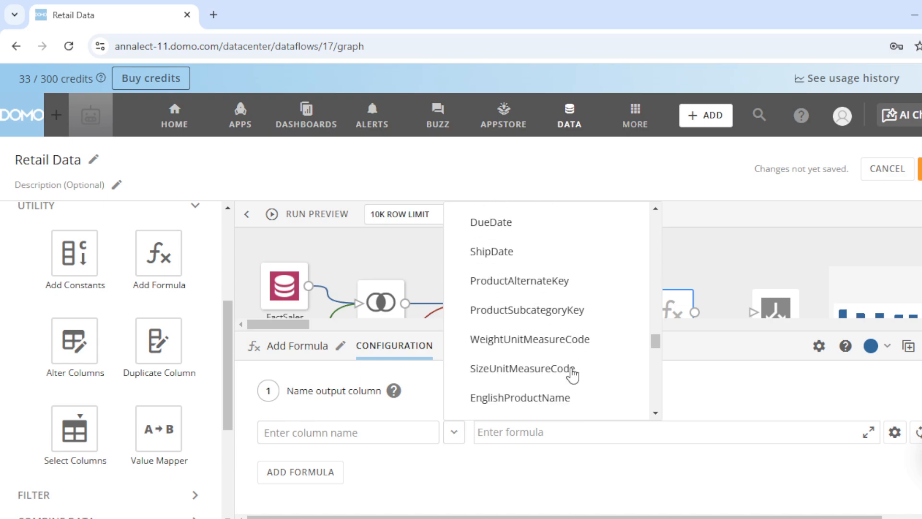
pyautogui.scroll(-12, 571, 369)
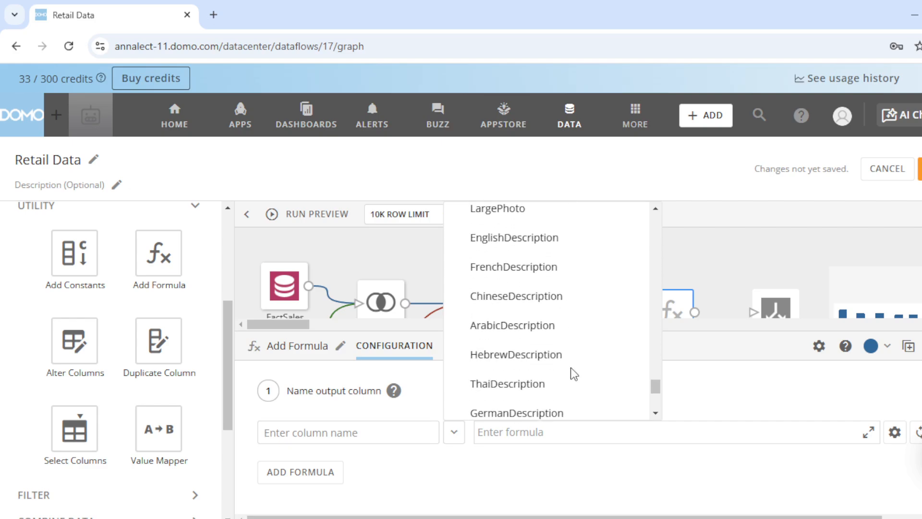
pyautogui.scroll(-2, 571, 367)
pyautogui.scroll(6, 569, 367)
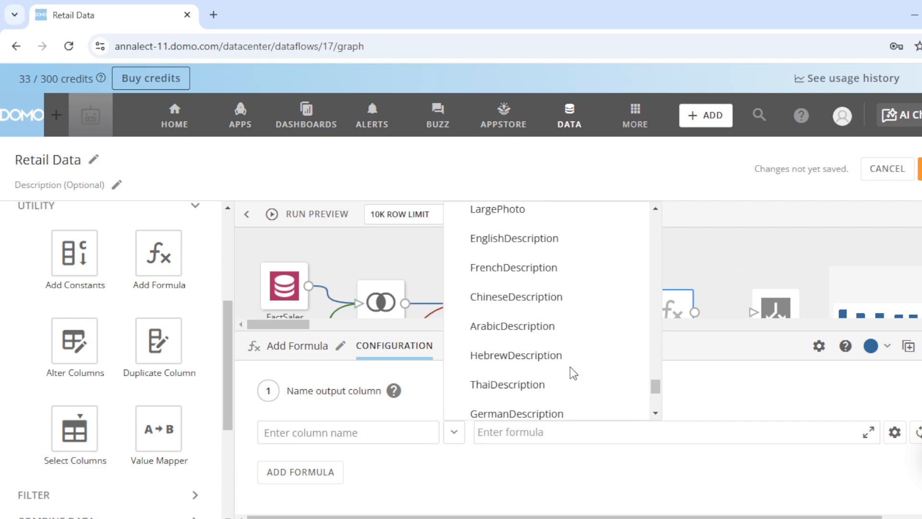
pyautogui.scroll(2, 570, 367)
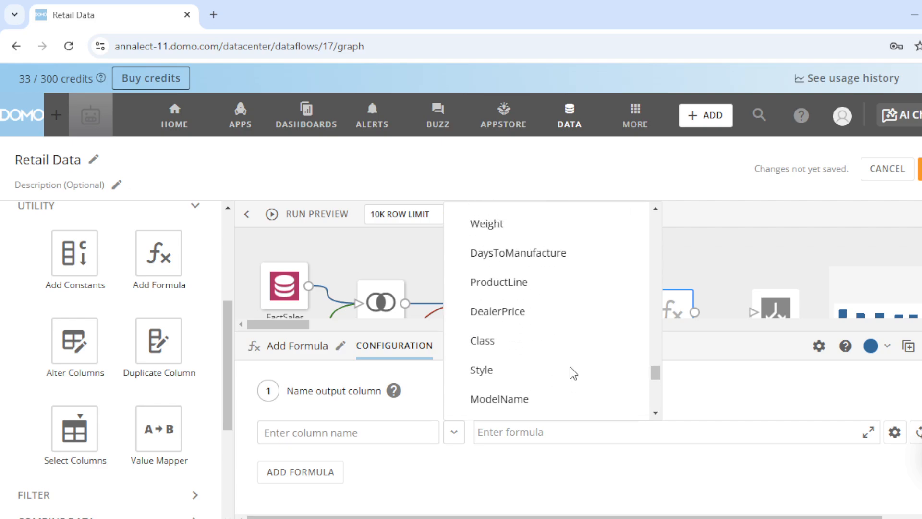
pyautogui.click(497, 313)
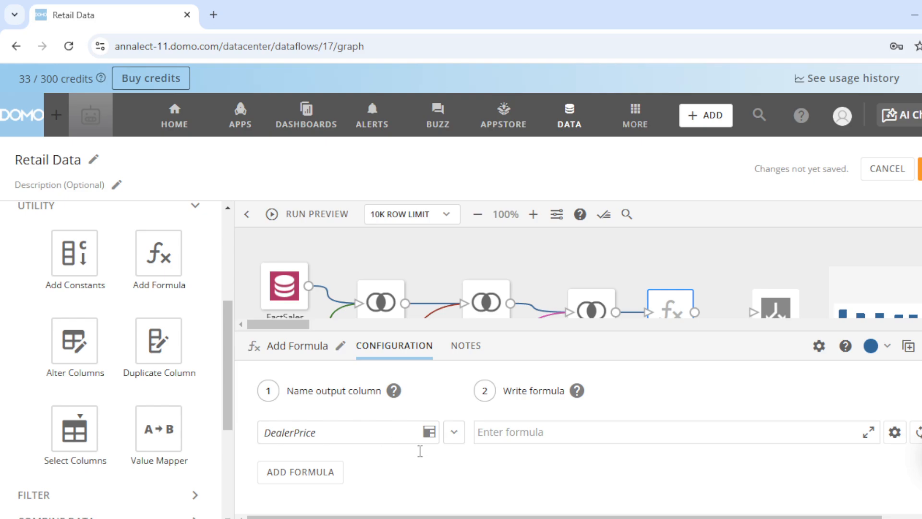
# Write the formula round(`DealerPrice`,2) for the DealerPrice output column
pyautogui.click(561, 436)
pyautogui.write('round')
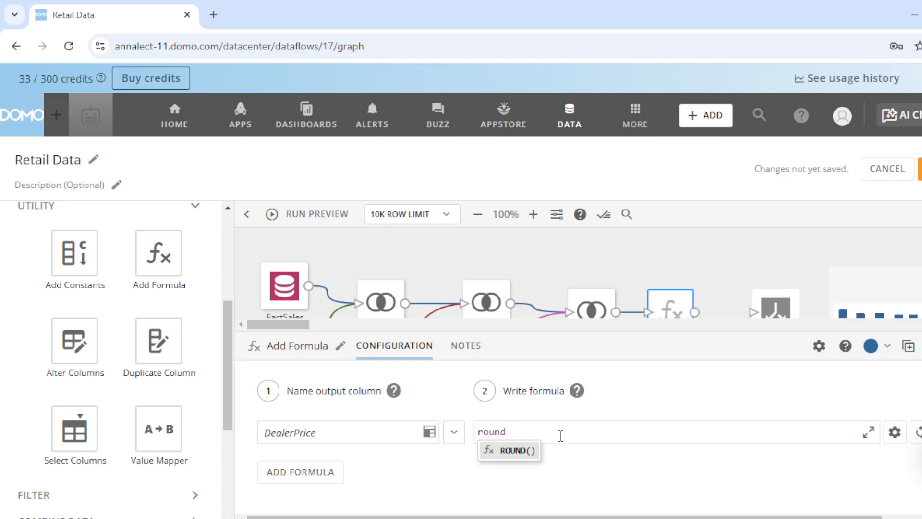
pyautogui.write('(dea')
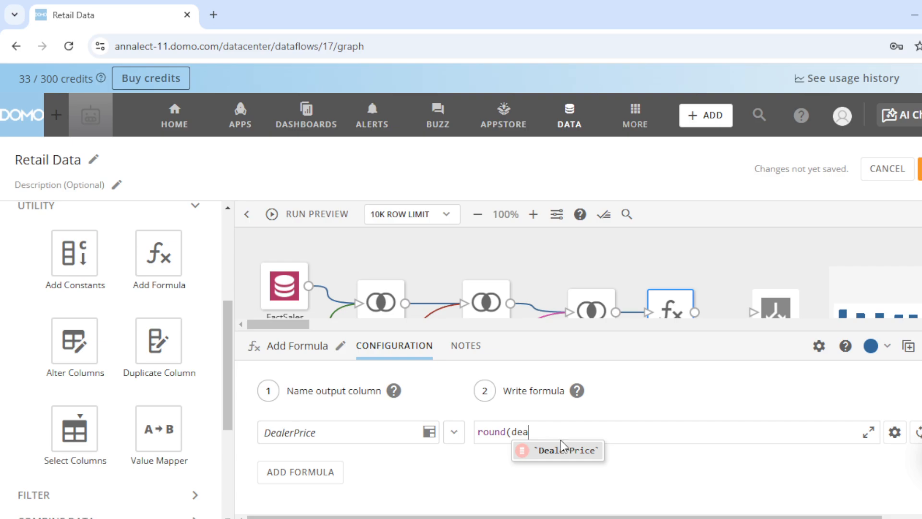
pyautogui.click(560, 451)
pyautogui.write(',')
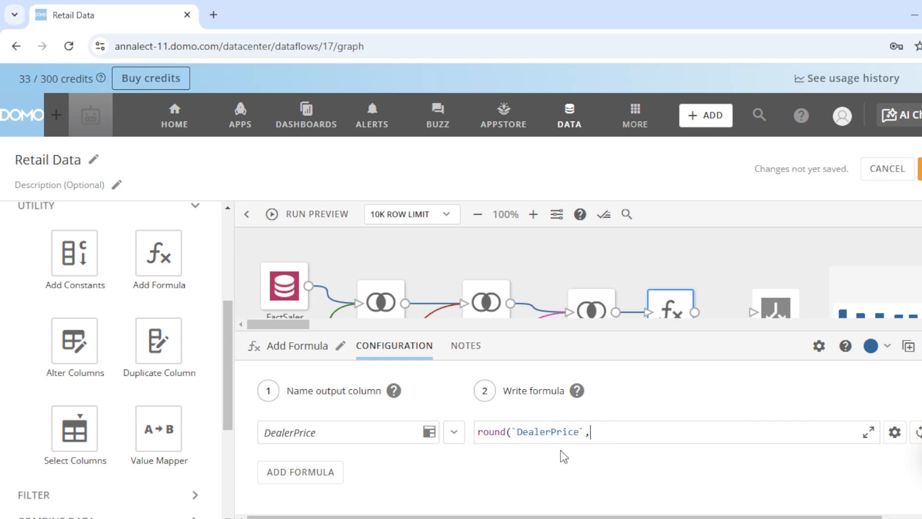
pyautogui.write('2)')
pyautogui.click(324, 433)
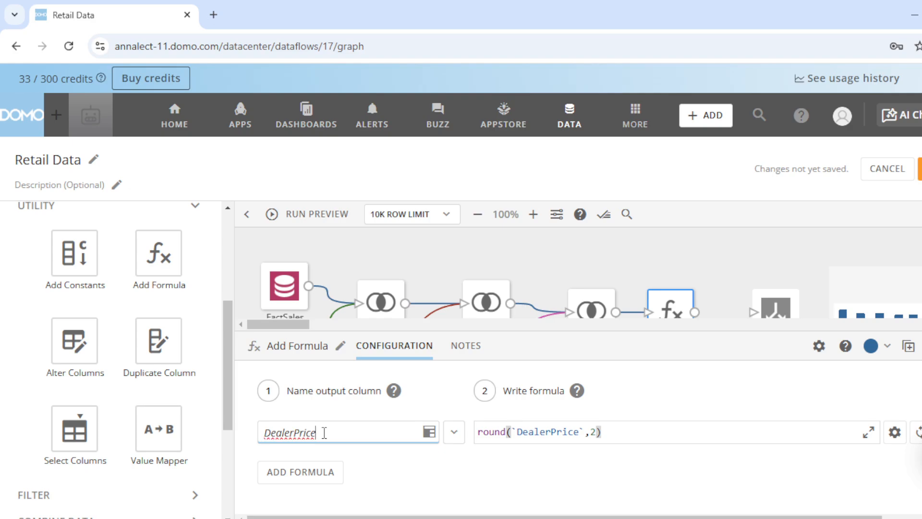
pyautogui.click(405, 474)
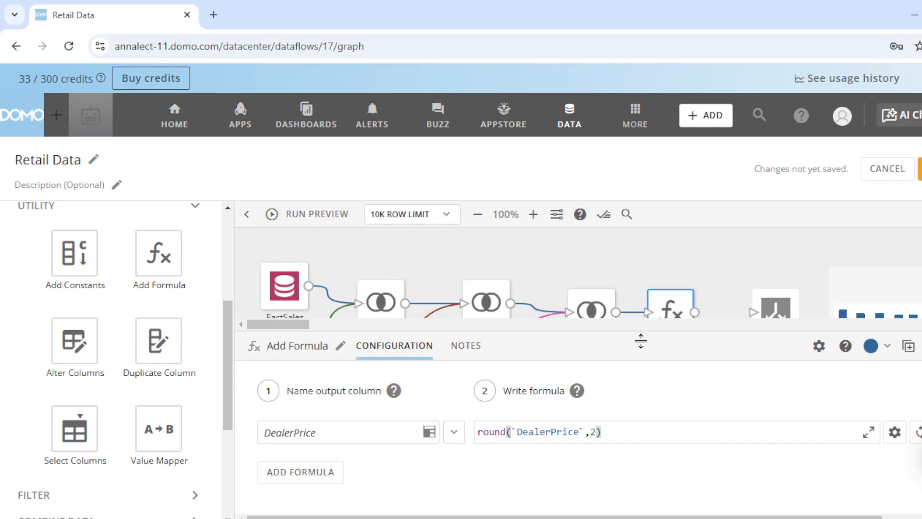
# Check the Data Transformation Planning slide in PowerPoint, and return to the dataflow in Domo to view the tile chain
pyautogui.hotkey('alt', 'Tab')
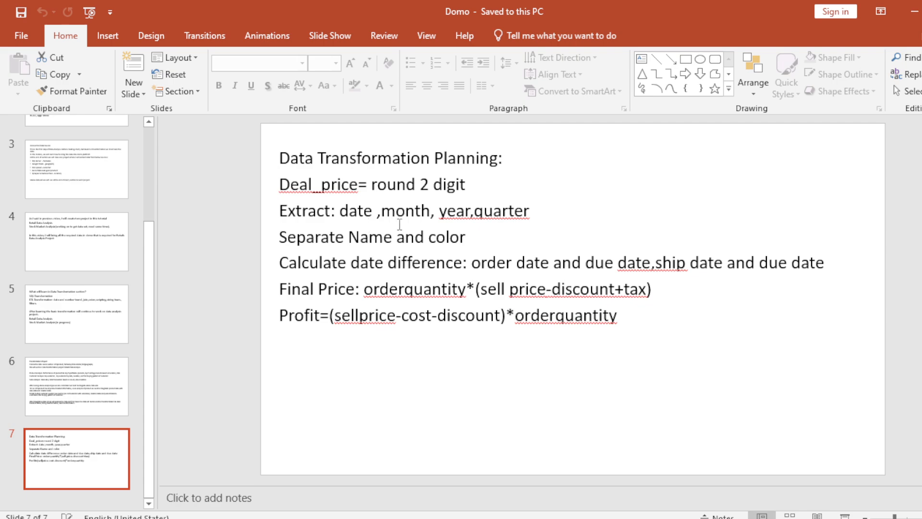
pyautogui.hotkey('alt', 'Tab')
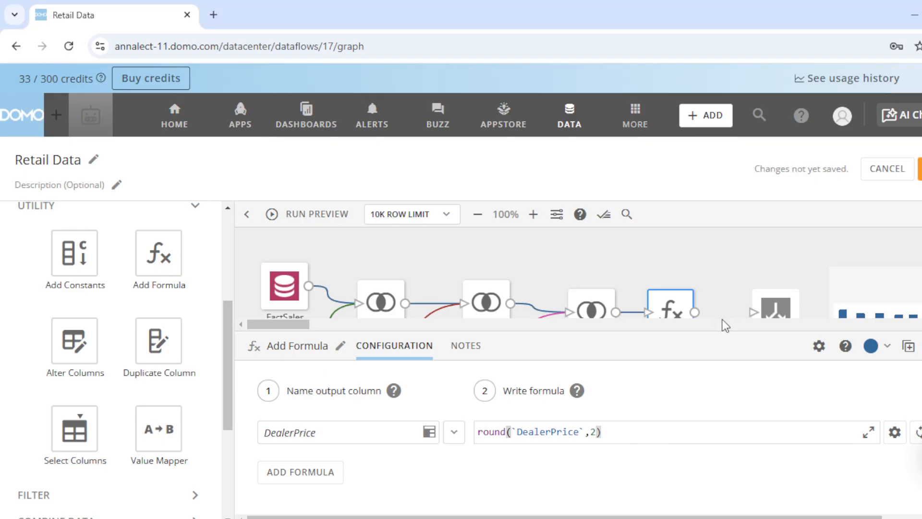
pyautogui.moveTo(720, 331); pyautogui.dragTo(721, 427)
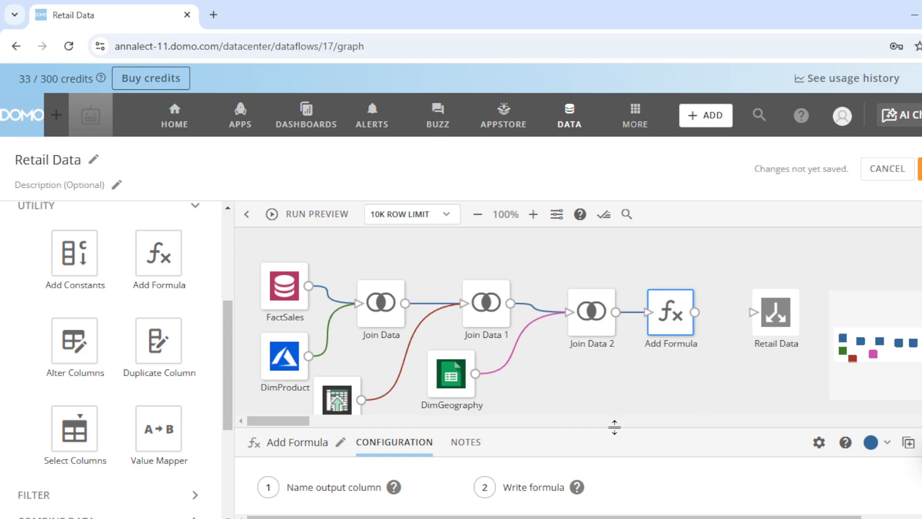
pyautogui.moveTo(614, 427); pyautogui.dragTo(618, 369)
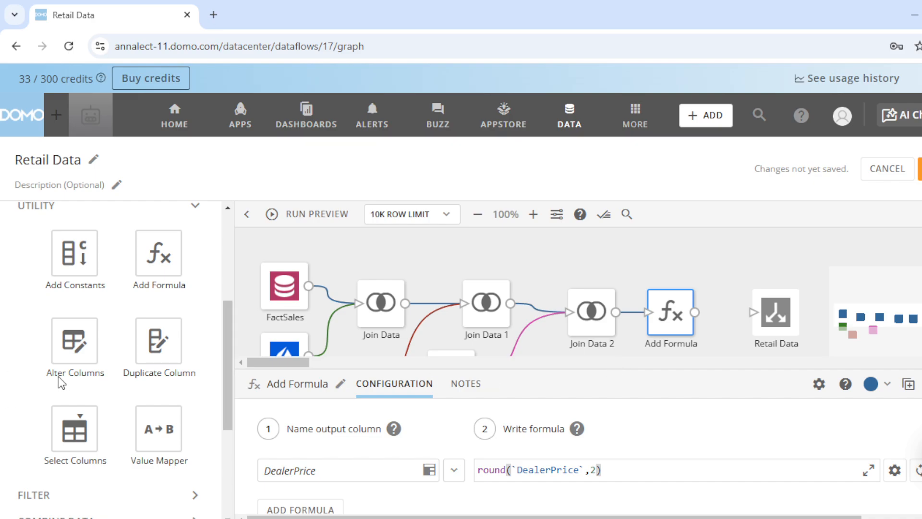
# Add a Date Operations tile fed by Add Formula and line it up between Add Formula and Retail Data
pyautogui.scroll(2, 62, 379)
pyautogui.scroll(-2, 62, 378)
pyautogui.scroll(2, 63, 378)
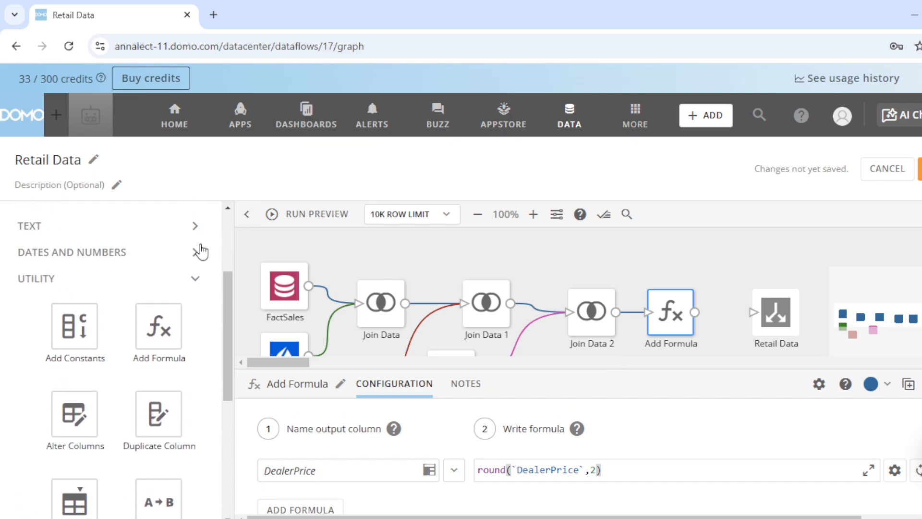
pyautogui.click(201, 251)
pyautogui.moveTo(154, 300); pyautogui.dragTo(711, 294)
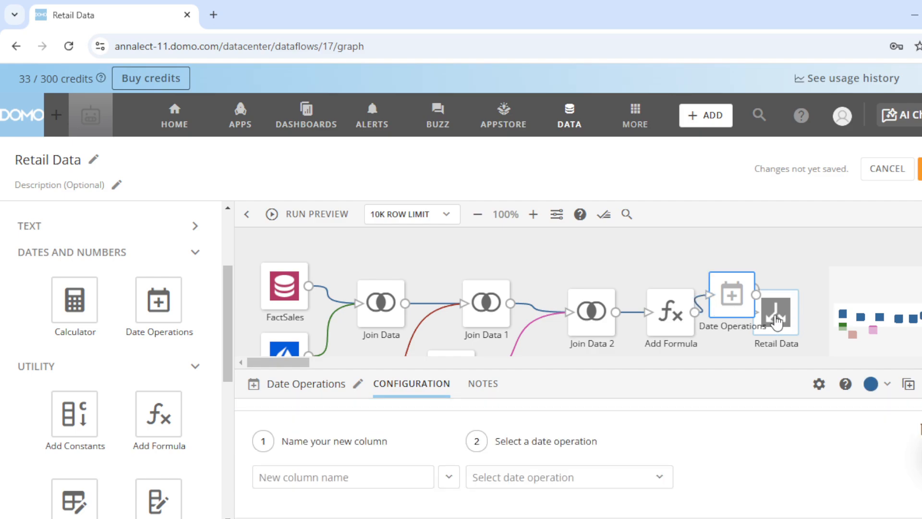
pyautogui.moveTo(776, 322); pyautogui.dragTo(818, 317)
pyautogui.moveTo(740, 307); pyautogui.dragTo(753, 328)
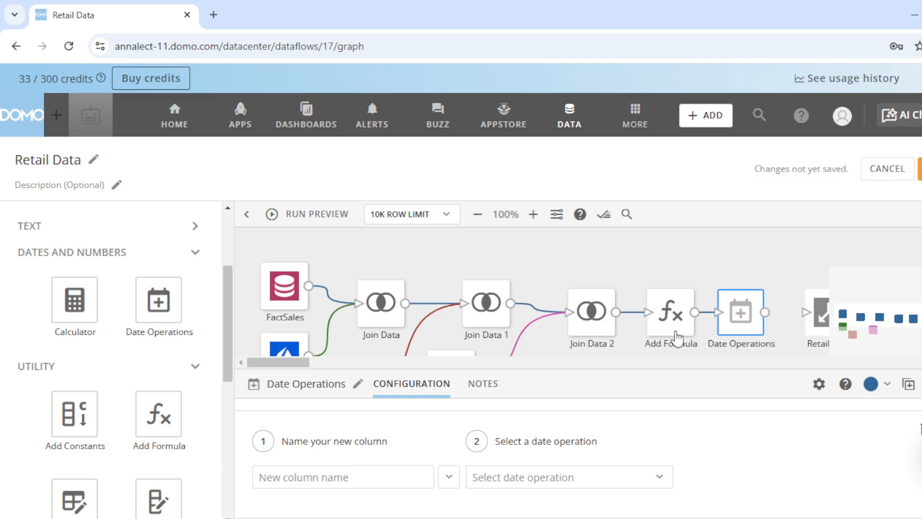
# Enlarge the Date Operations configuration area and consult the date extraction items on the PowerPoint planning slide before returning to Domo
pyautogui.moveTo(604, 366); pyautogui.dragTo(589, 305)
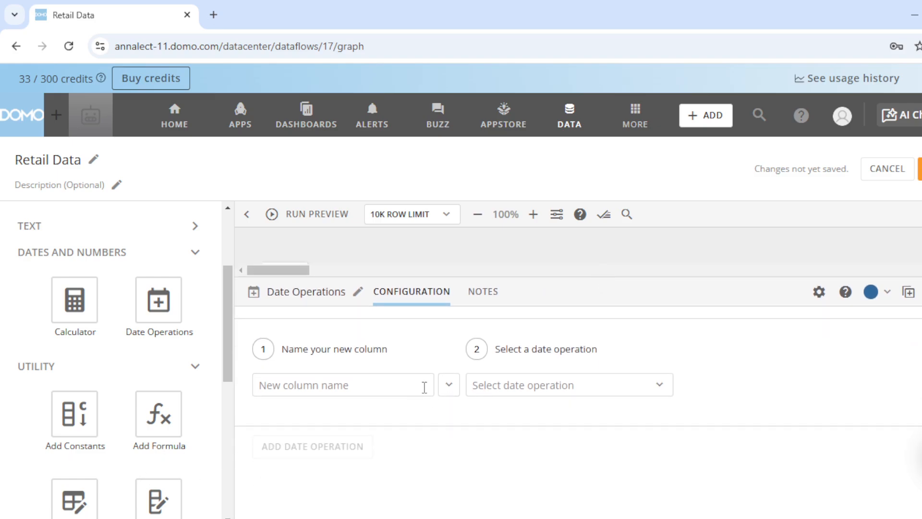
pyautogui.hotkey('alt', 'Tab')
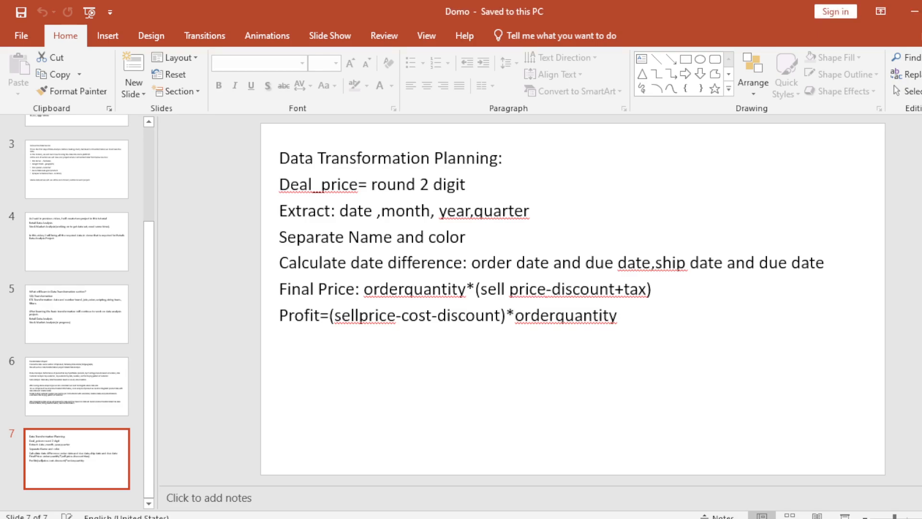
pyautogui.hotkey('alt', 'Tab')
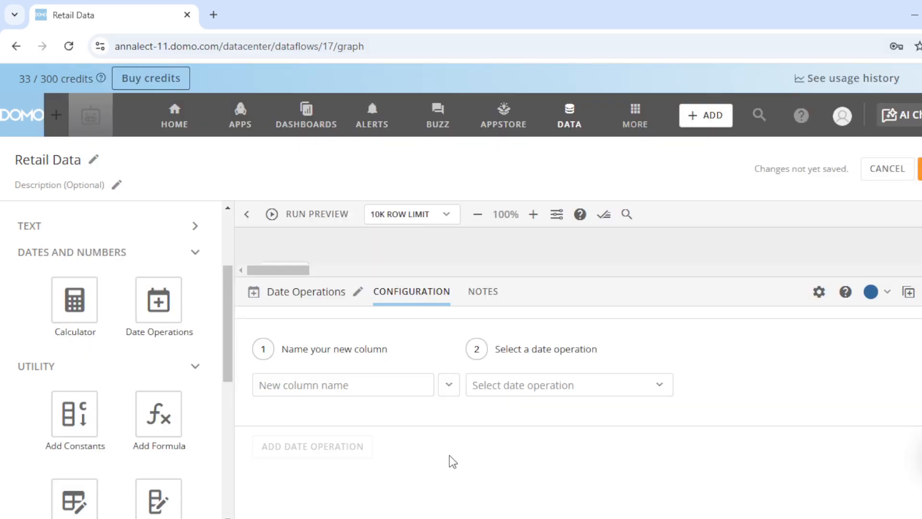
# Add the date operation orderd_date as Day of year of the OrderDate column, checking the PowerPoint planning slide before committing it in Domo
pyautogui.click(301, 380)
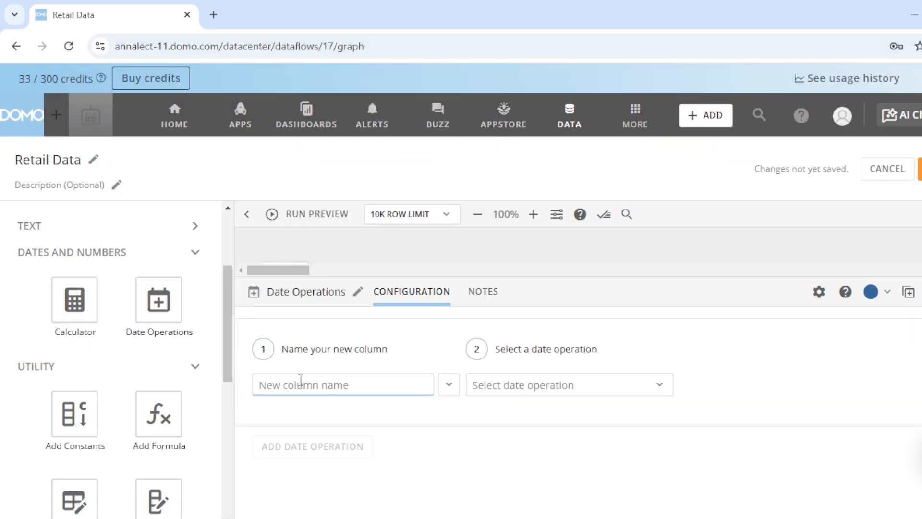
pyautogui.write('orderd_date')
pyautogui.click(503, 394)
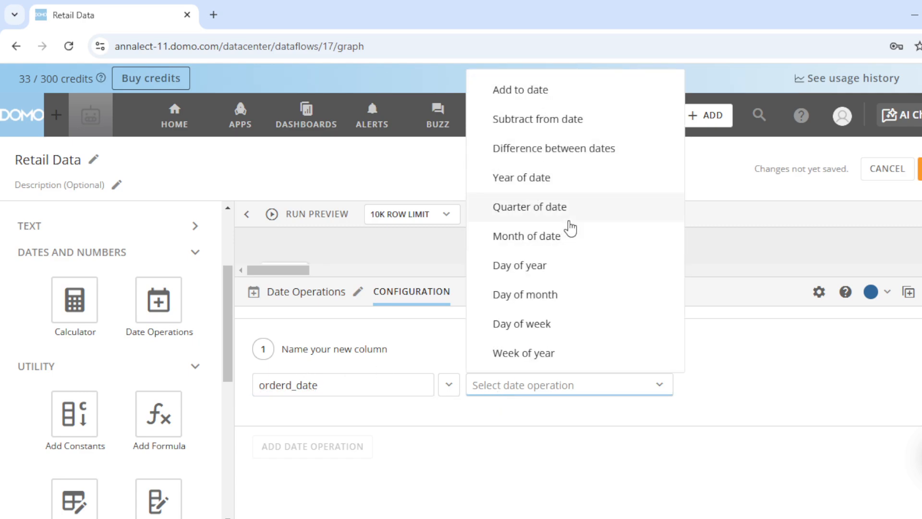
pyautogui.click(555, 271)
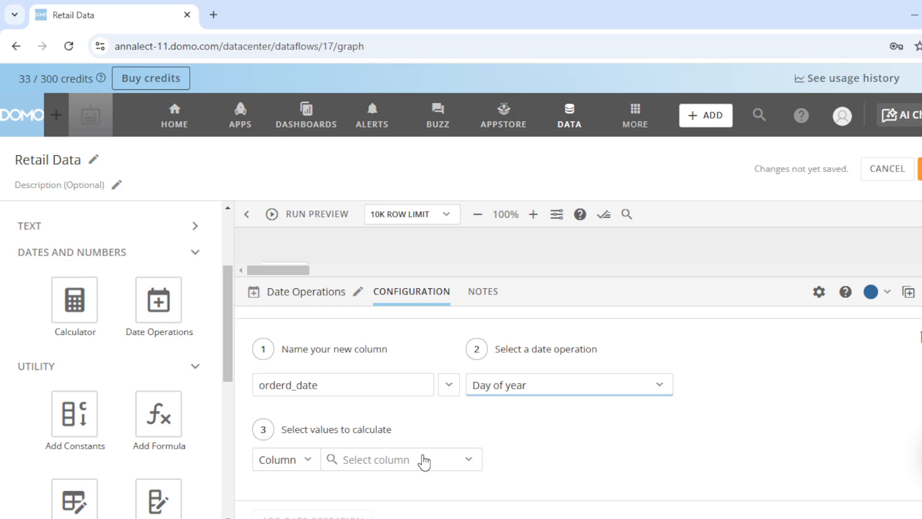
pyautogui.click(443, 458)
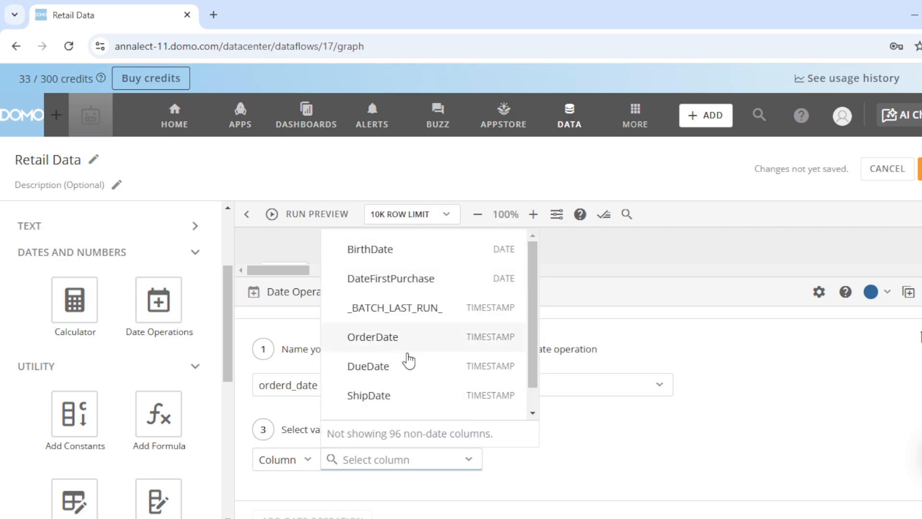
pyautogui.click(402, 339)
pyautogui.scroll(-1, 503, 423)
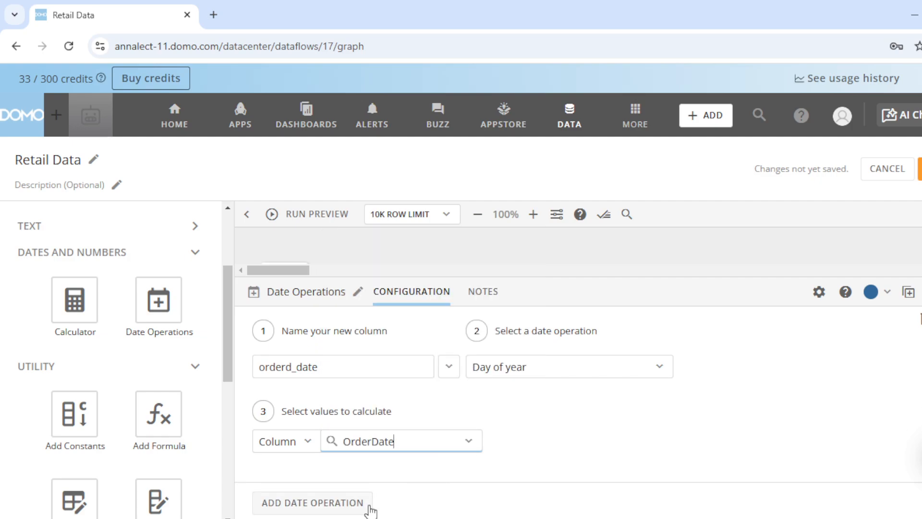
pyautogui.click(588, 518)
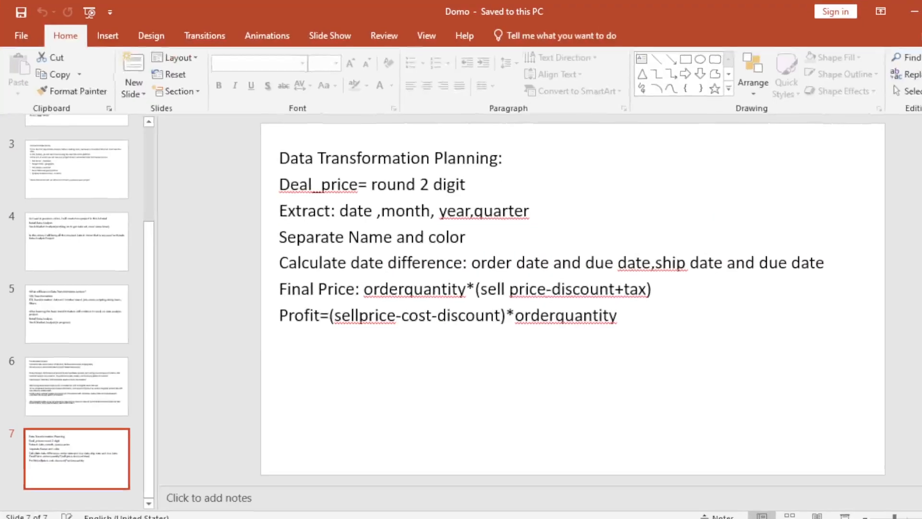
pyautogui.click(588, 518)
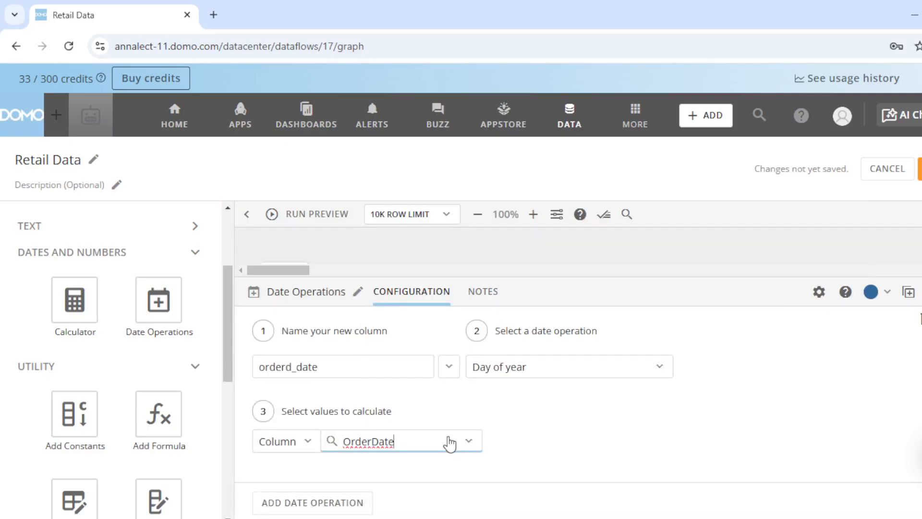
pyautogui.click(298, 501)
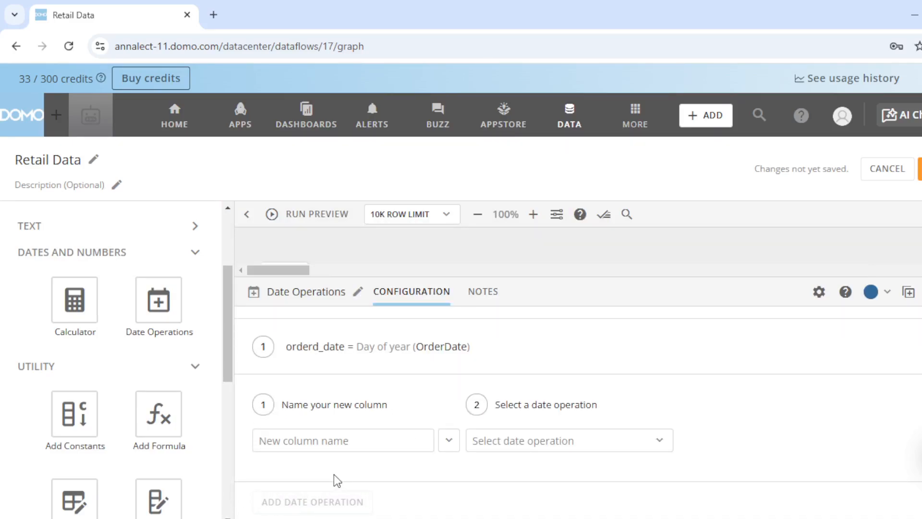
# Add a second date operation named order_month that takes Month of date from the OrderDate column
pyautogui.click(378, 440)
pyautogui.write('o')
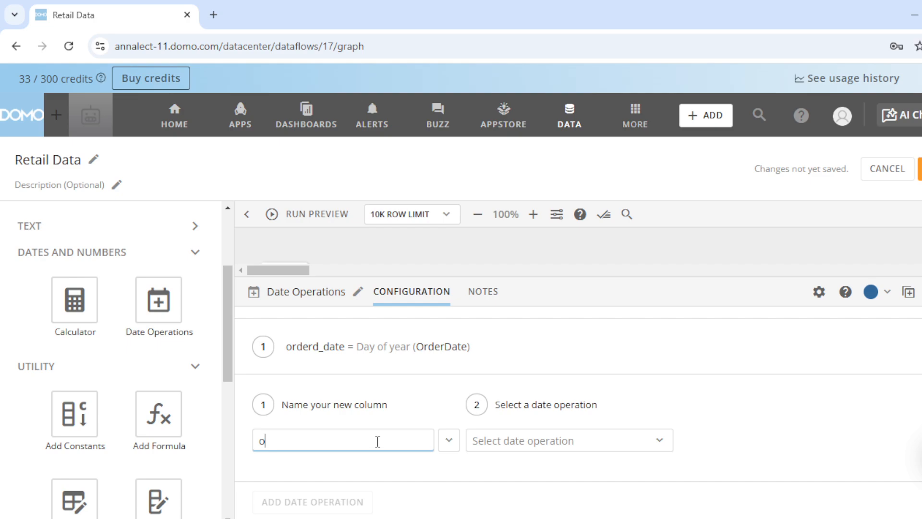
pyautogui.write('rder_month')
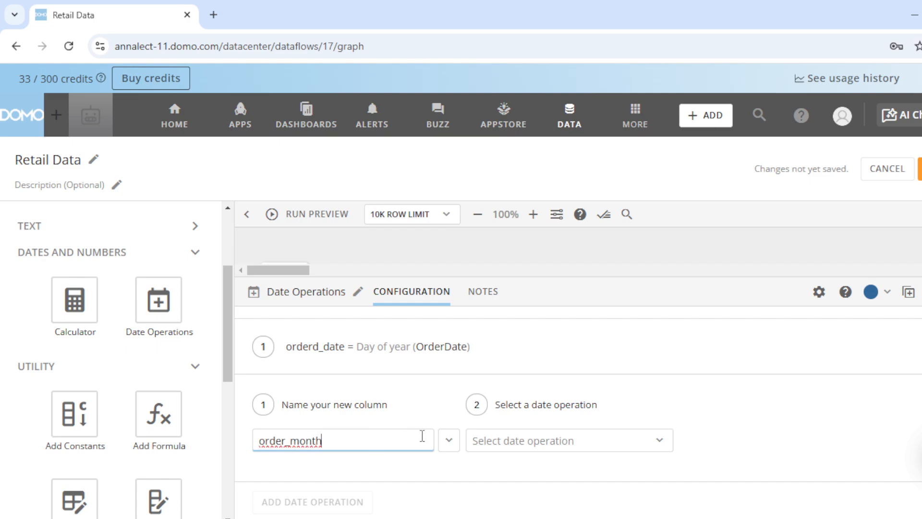
pyautogui.click(589, 450)
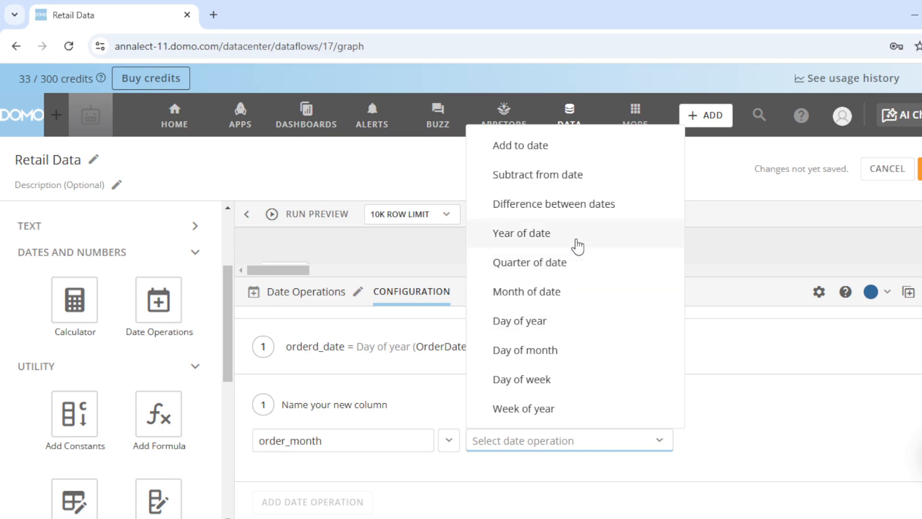
pyautogui.click(560, 294)
pyautogui.scroll(-2, 546, 505)
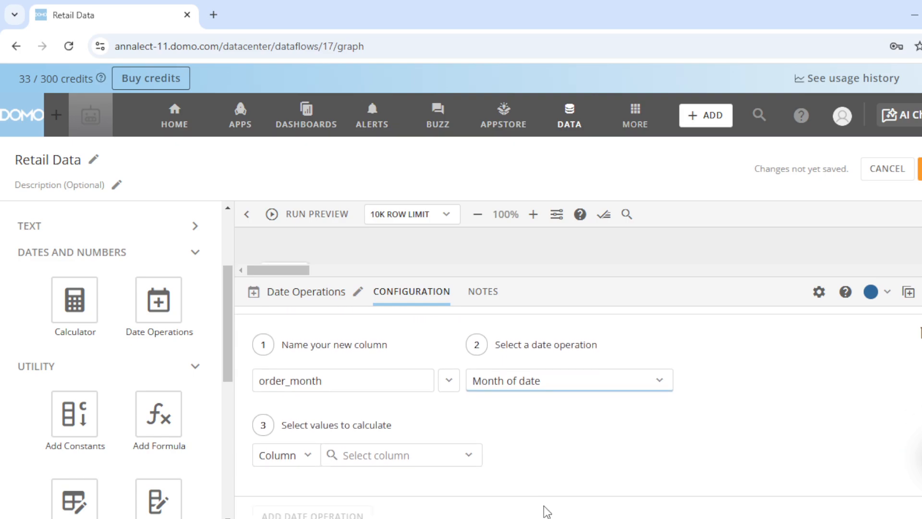
pyautogui.click(393, 446)
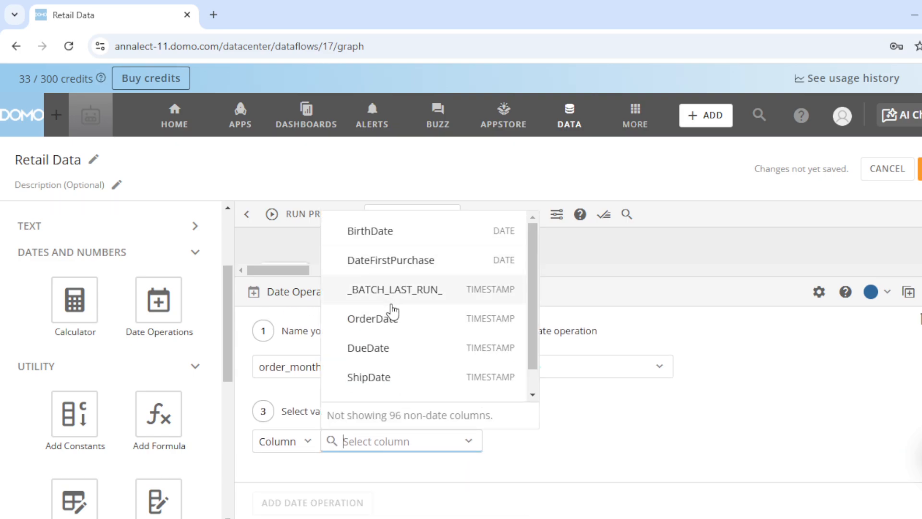
pyautogui.click(394, 322)
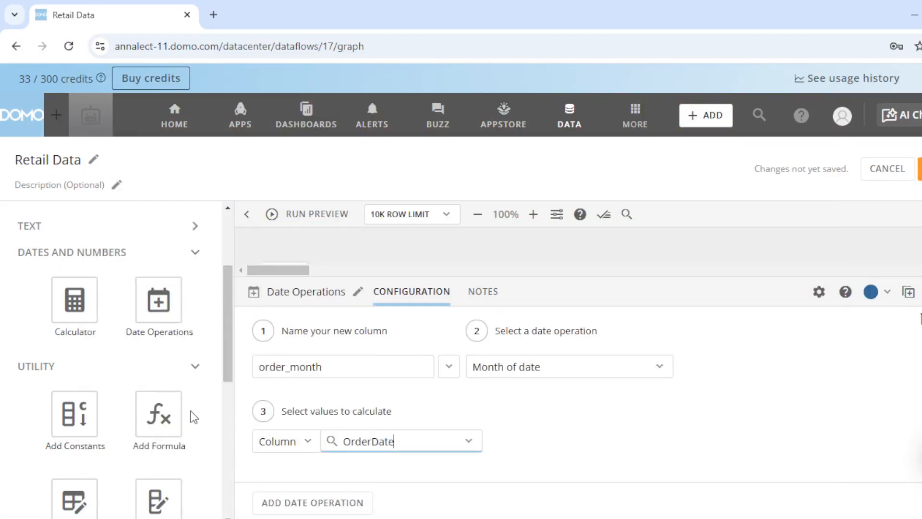
pyautogui.scroll(-5, 192, 413)
pyautogui.click(294, 501)
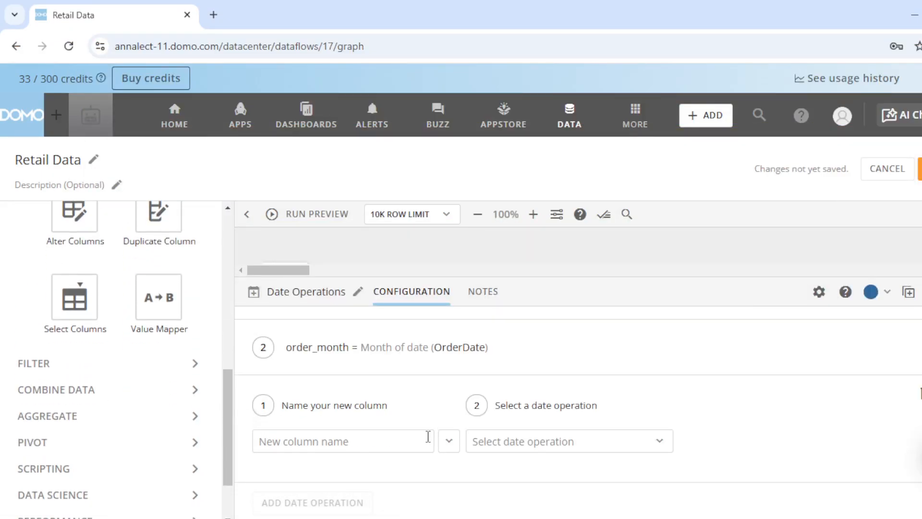
# Add the date operation order_year as Year of date of OrderDate, consulting the PowerPoint planning slide before committing it in Domo
pyautogui.click(412, 442)
pyautogui.write('ord')
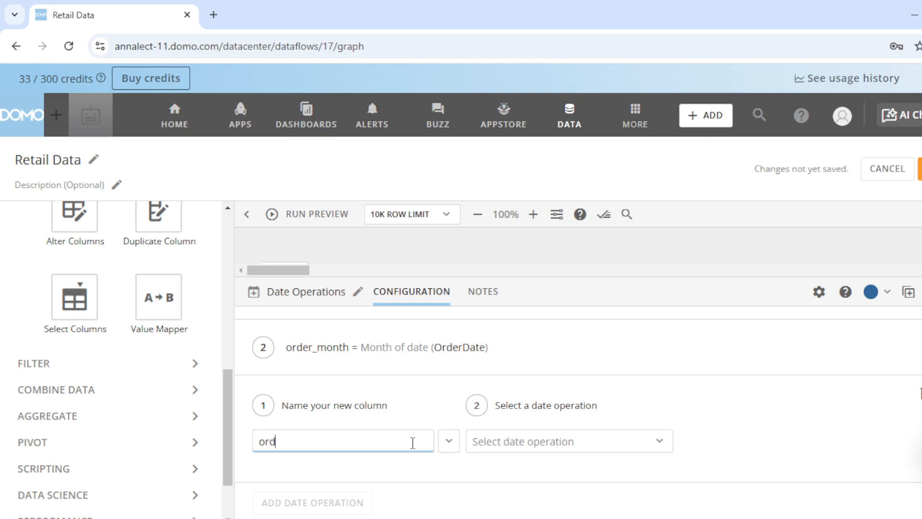
pyautogui.write('er_year')
pyautogui.click(488, 441)
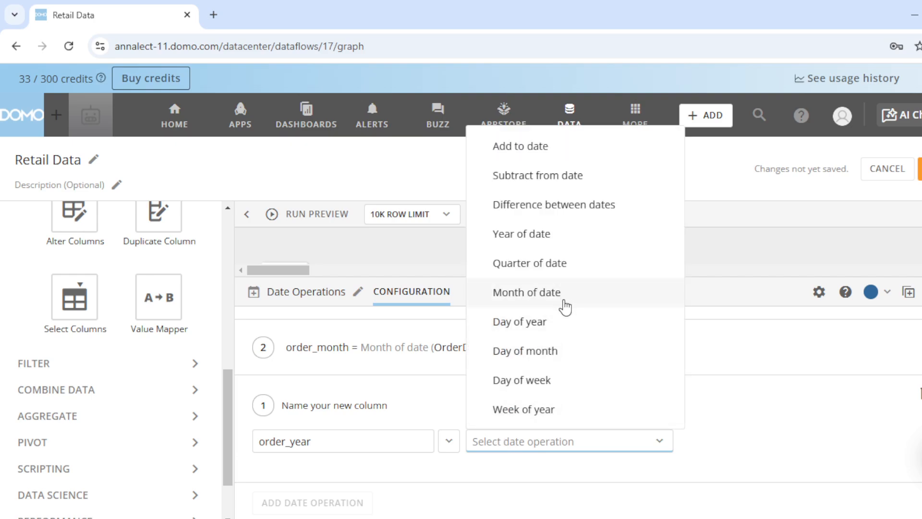
pyautogui.click(587, 244)
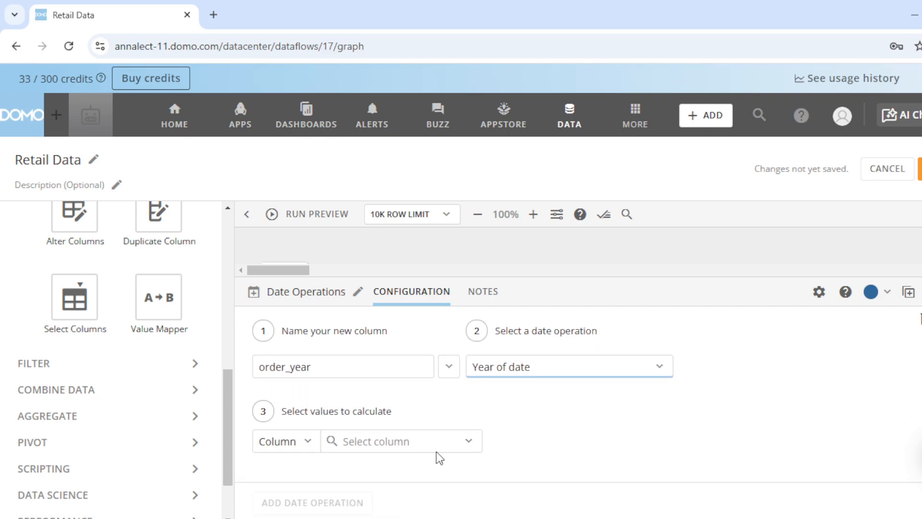
pyautogui.click(446, 442)
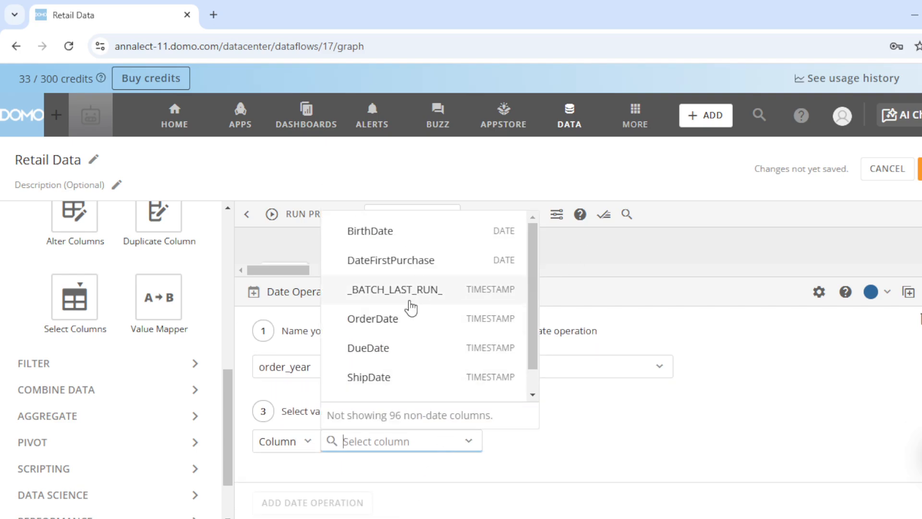
pyautogui.click(411, 321)
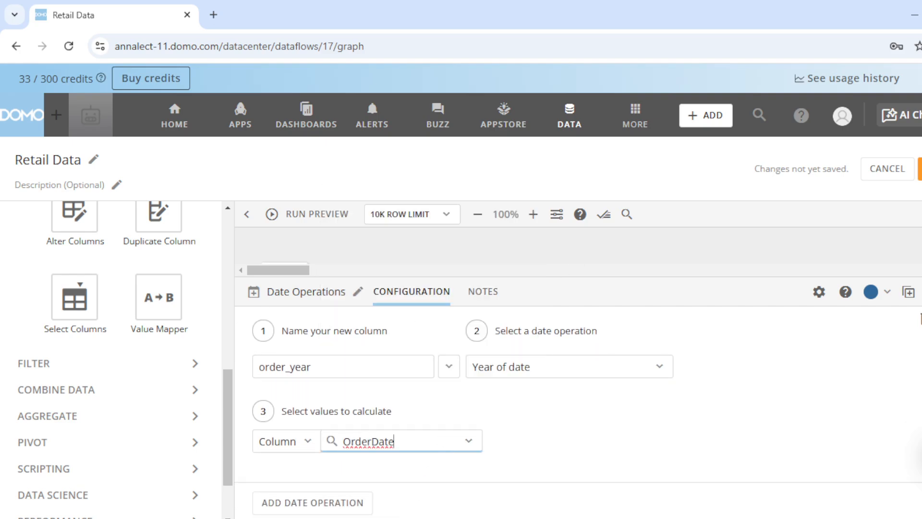
pyautogui.hotkey('alt', 'Tab')
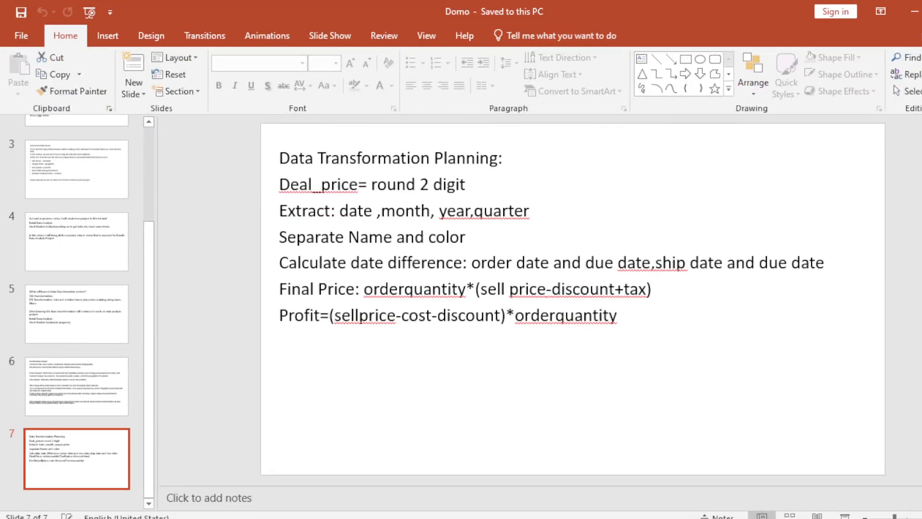
pyautogui.hotkey('alt', 'Tab')
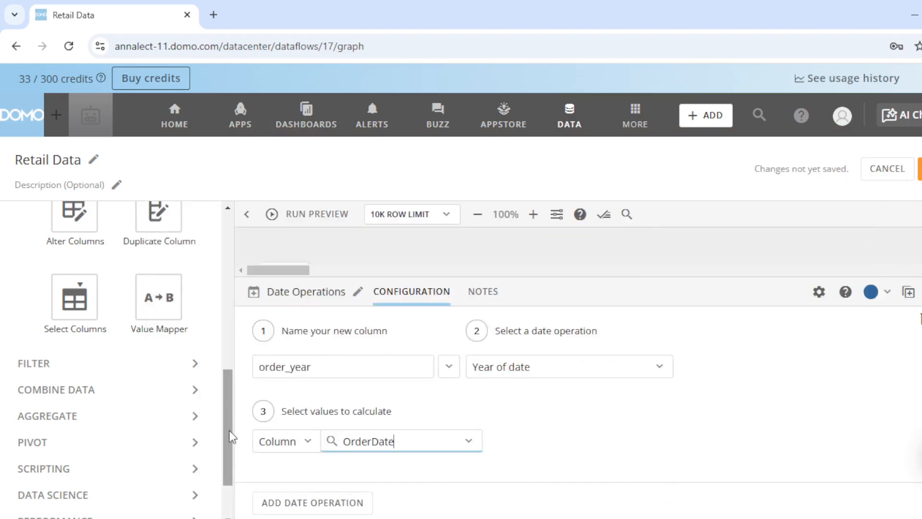
pyautogui.click(274, 503)
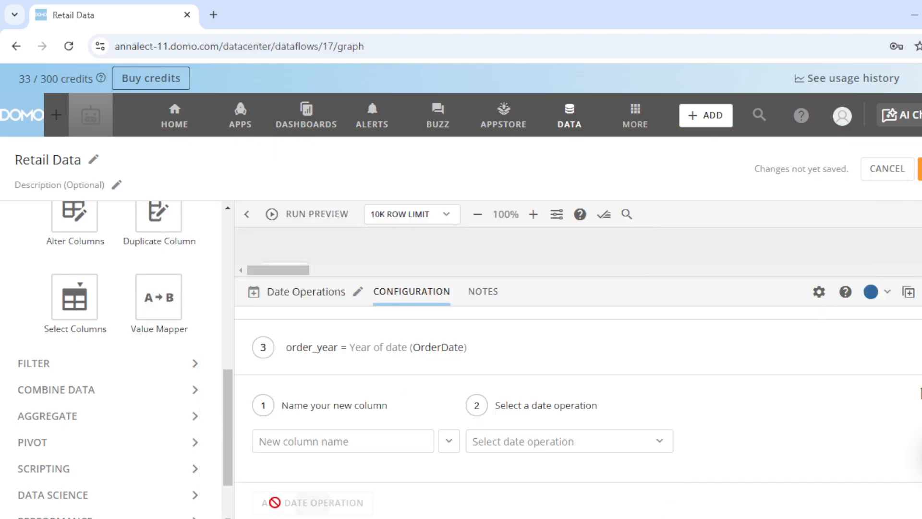
# Define order_quarter as Quarter of date of OrderDate, check the PowerPoint planning slide, and reduce the Date Operations configuration area in Domo
pyautogui.click(333, 438)
pyautogui.write('or')
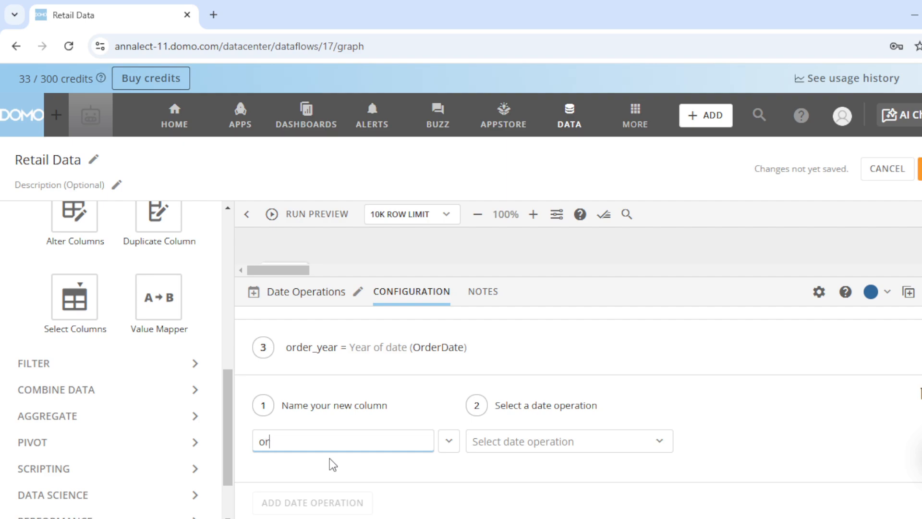
pyautogui.write('der_quarter')
pyautogui.click(505, 441)
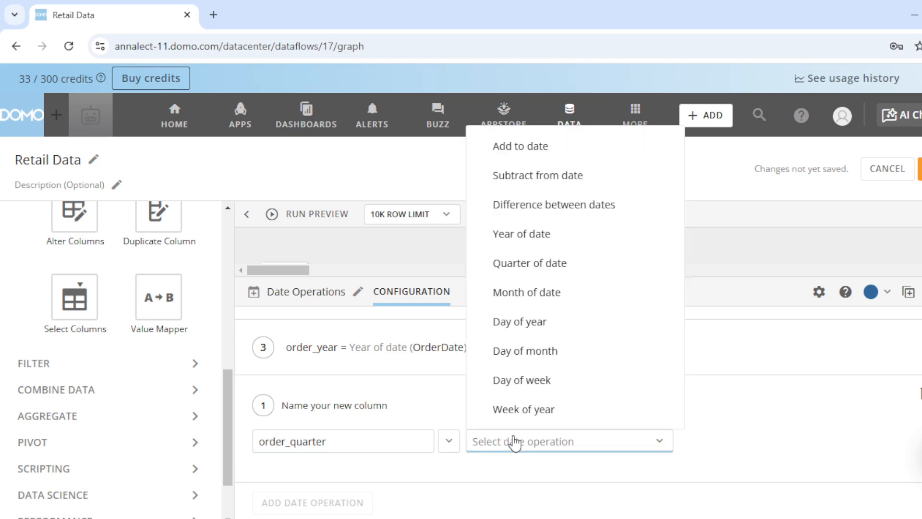
pyautogui.click(551, 262)
pyautogui.scroll(-3, 440, 476)
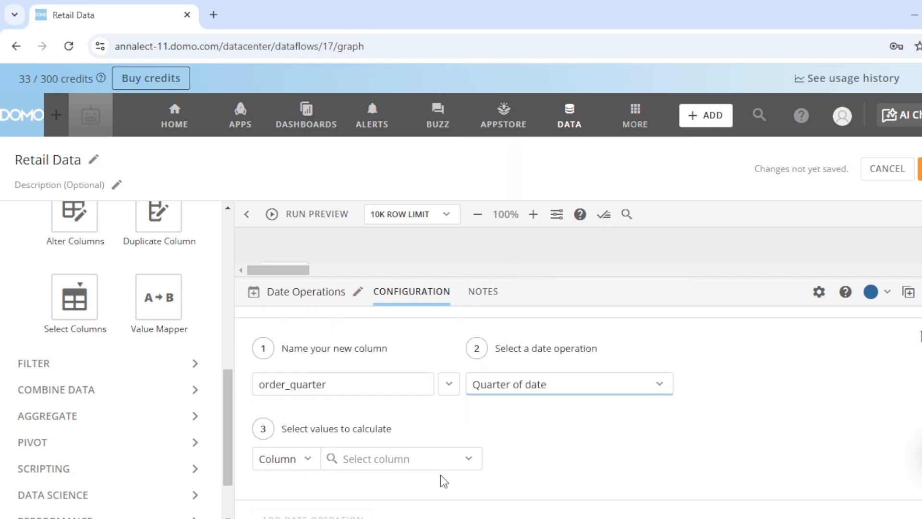
pyautogui.click(411, 444)
pyautogui.click(391, 322)
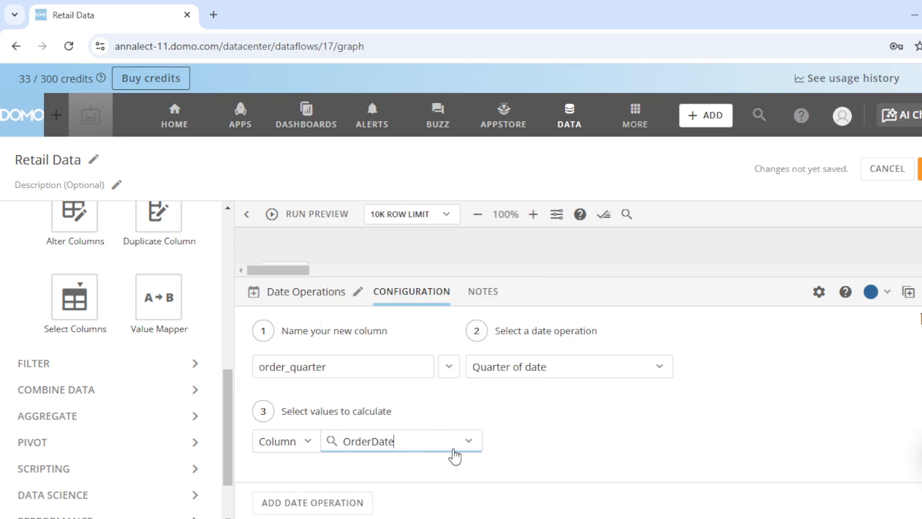
pyautogui.hotkey('alt', 'Tab')
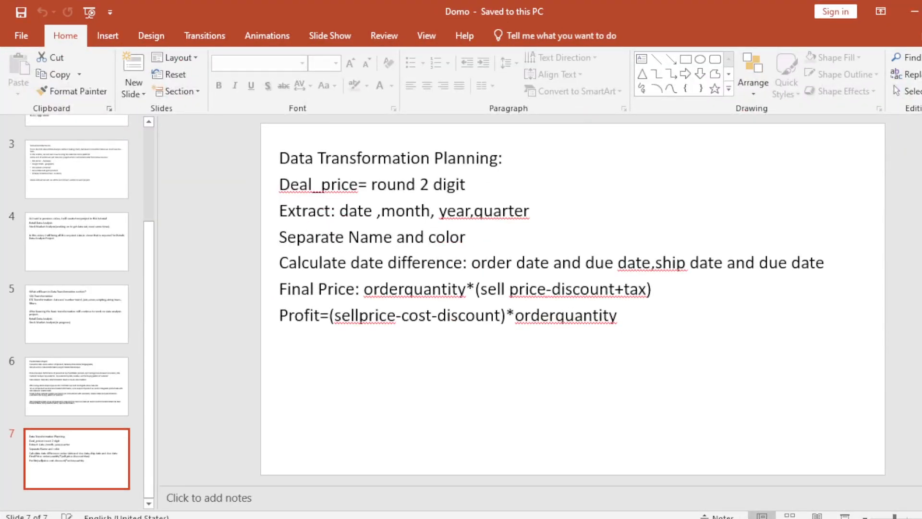
pyautogui.hotkey('alt', 'Tab')
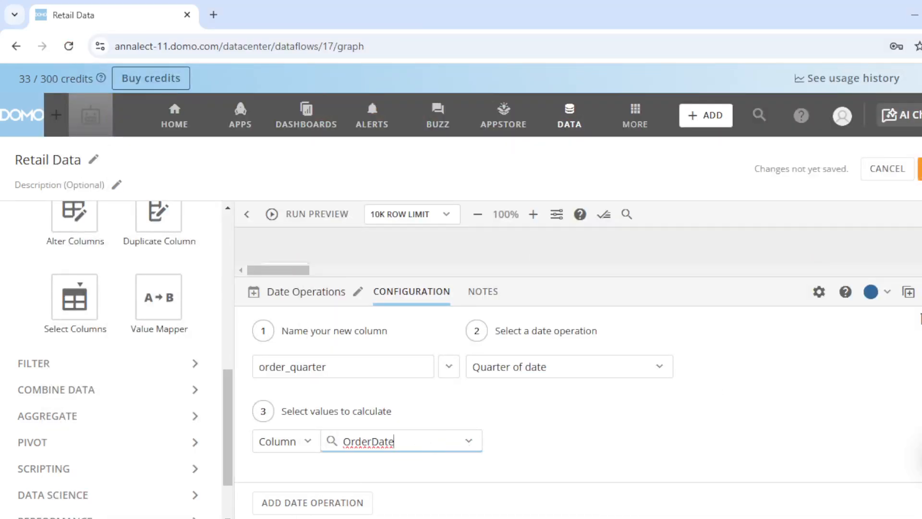
pyautogui.click(921, 292)
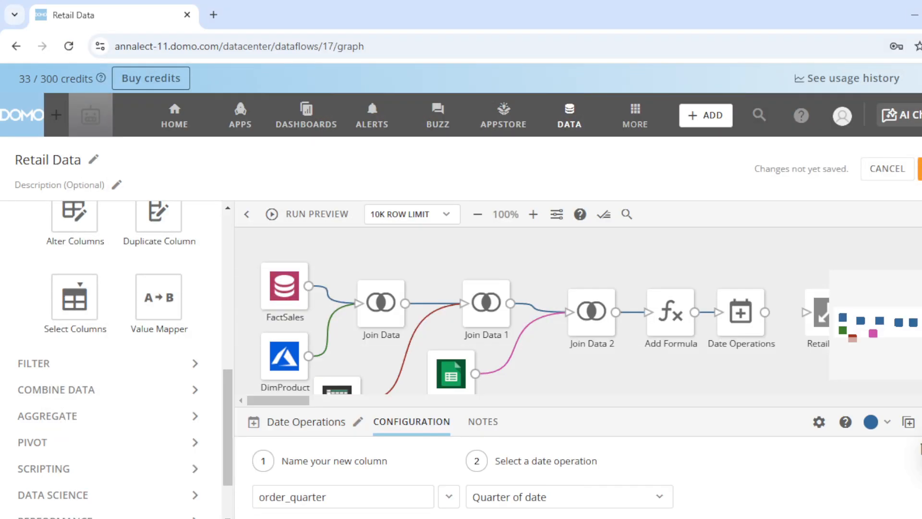
# Consult the transformation planning slide in PowerPoint, and look through Domo's utility and text transformation tiles for one that splits a column
pyautogui.hotkey('alt', 'Tab')
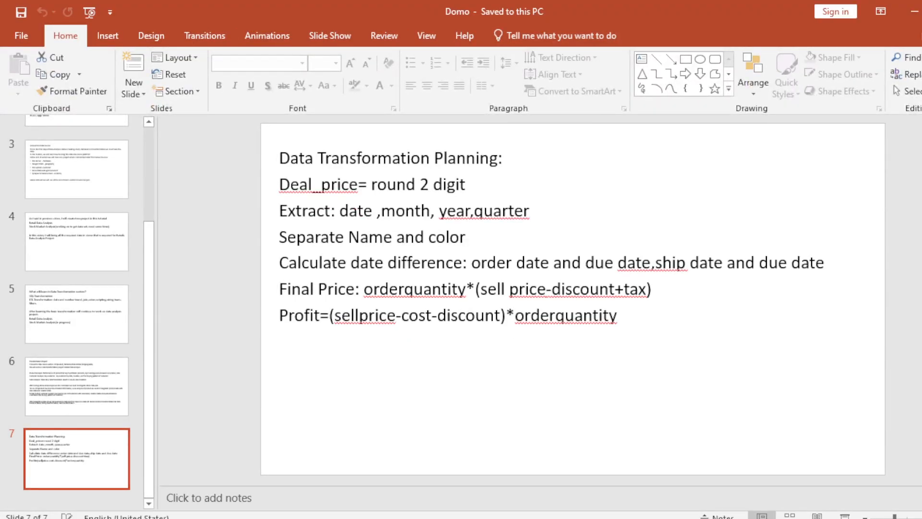
pyautogui.hotkey('alt', 'Tab')
pyautogui.scroll(2, 88, 366)
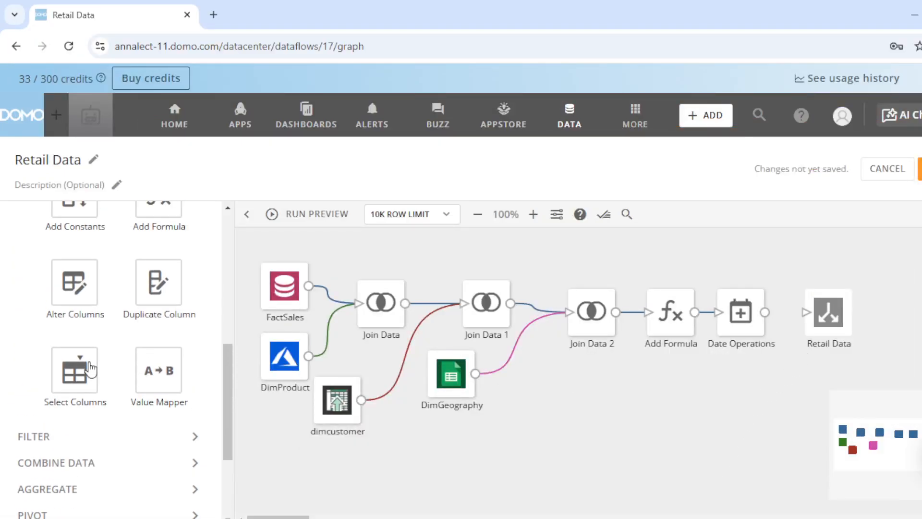
pyautogui.scroll(2, 92, 360)
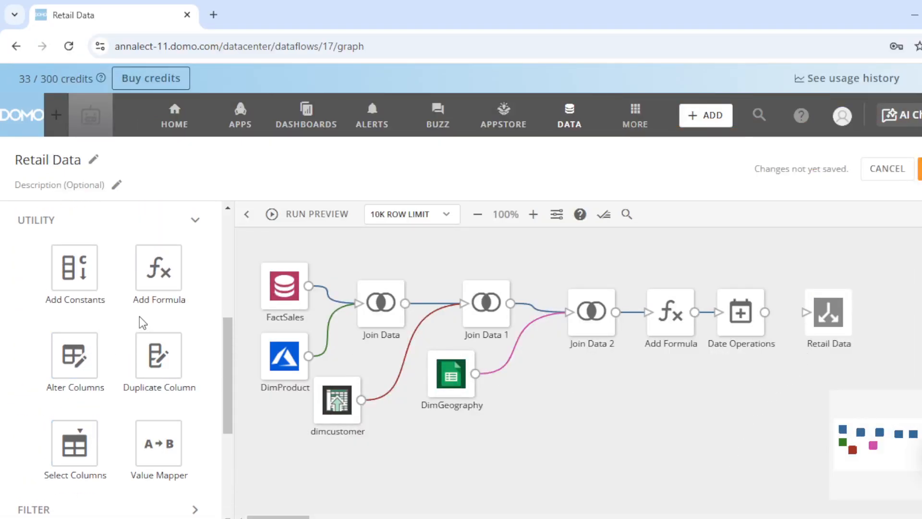
pyautogui.scroll(-3, 142, 327)
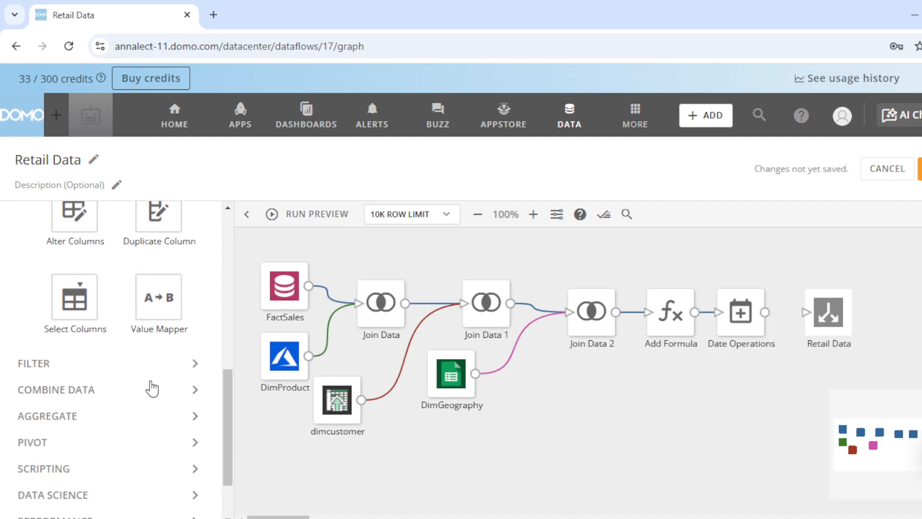
pyautogui.scroll(4, 150, 385)
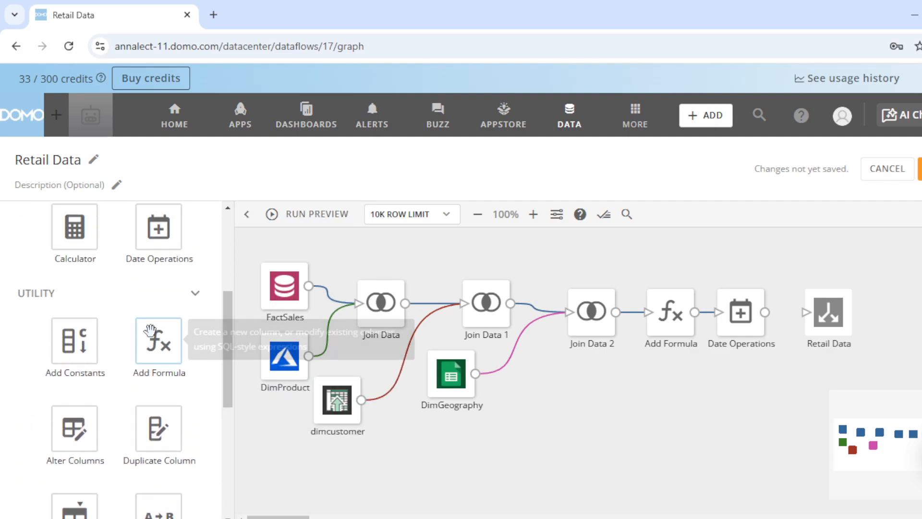
pyautogui.click(173, 291)
pyautogui.scroll(-1, 175, 379)
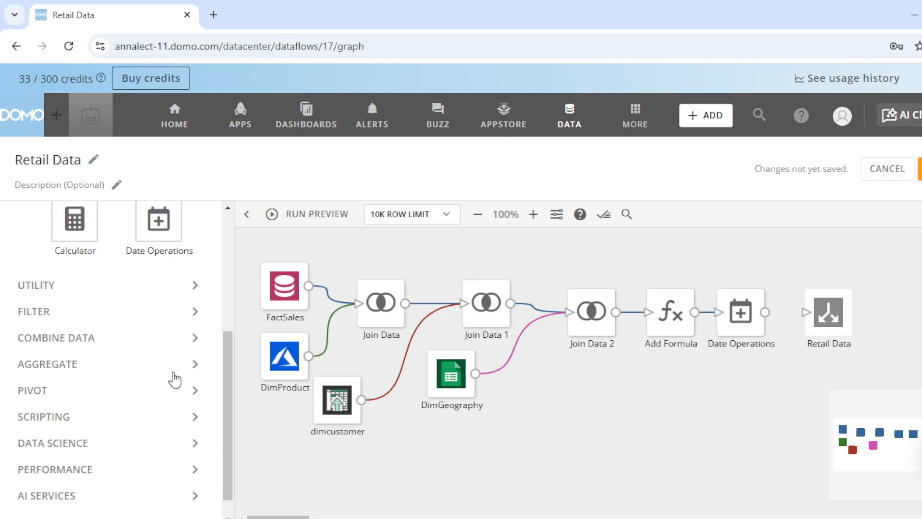
pyautogui.scroll(4, 172, 379)
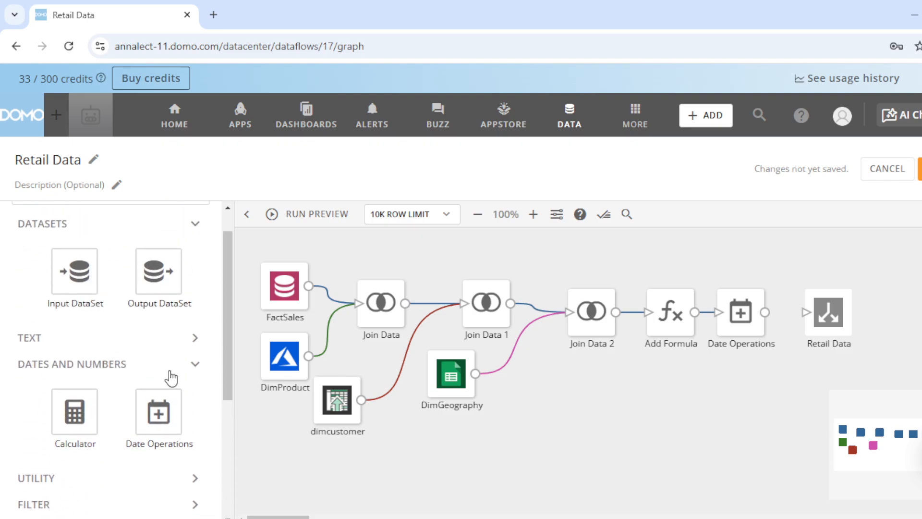
pyautogui.click(183, 342)
pyautogui.scroll(-2, 181, 334)
pyautogui.scroll(-2, 154, 369)
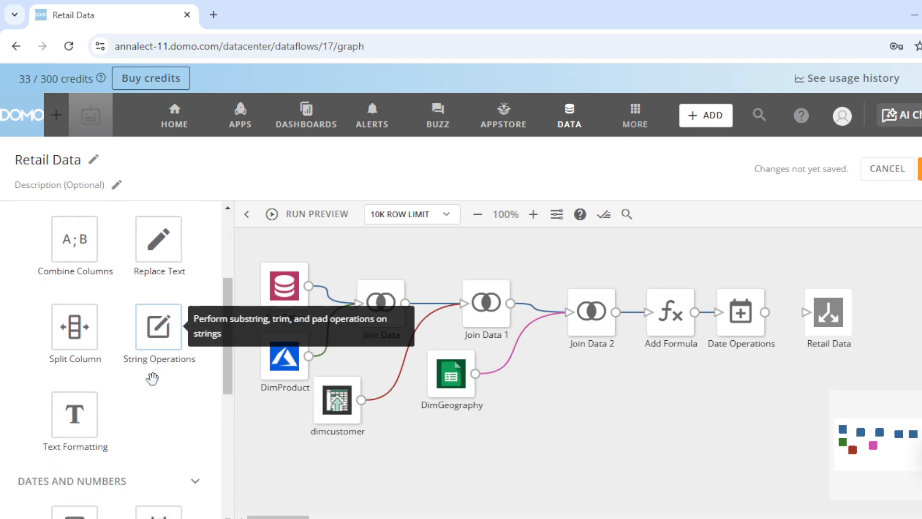
pyautogui.moveTo(66, 323); pyautogui.dragTo(96, 334)
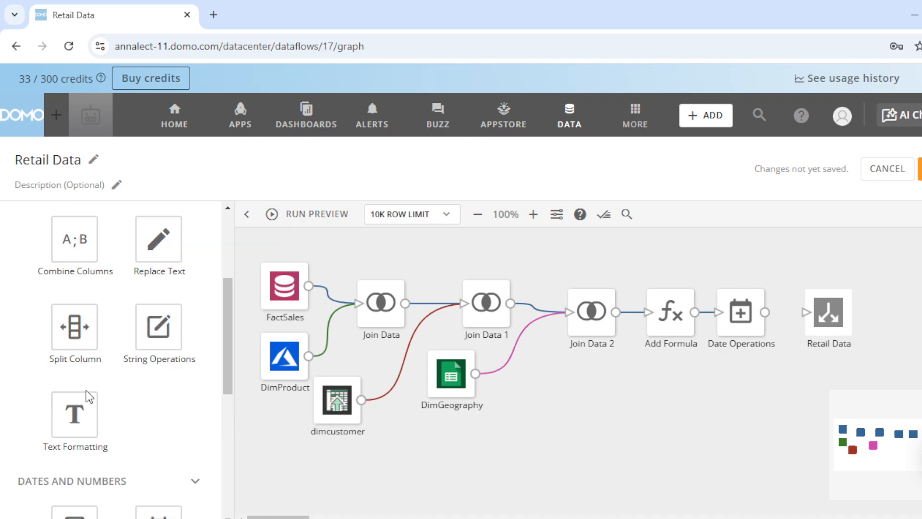
# Check the Date Operations tile, and add a second output column named year to the Add Formula tile
pyautogui.moveTo(668, 328)
pyautogui.click(738, 321)
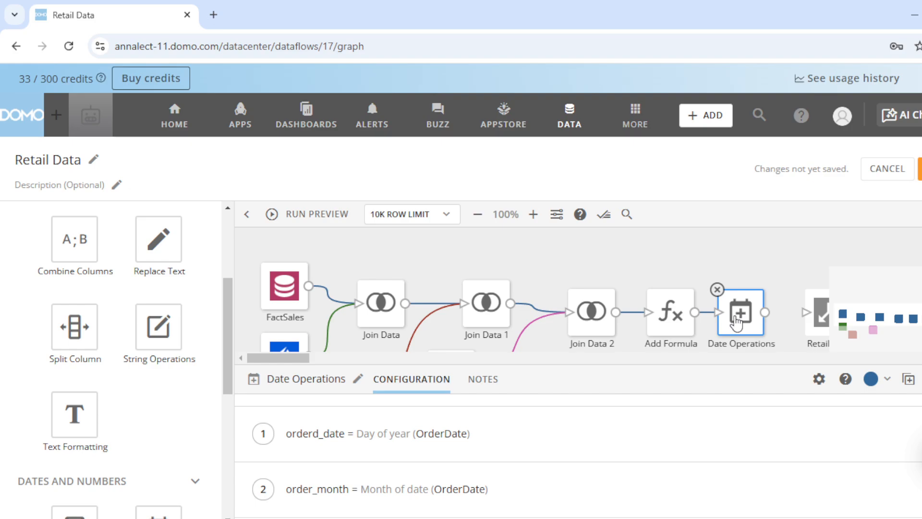
pyautogui.click(680, 332)
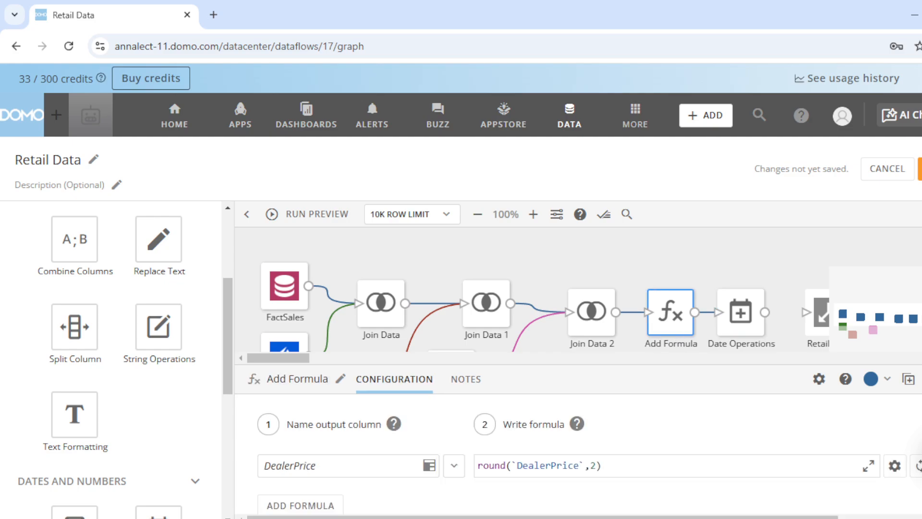
pyautogui.scroll(-1, 304, 485)
pyautogui.click(301, 491)
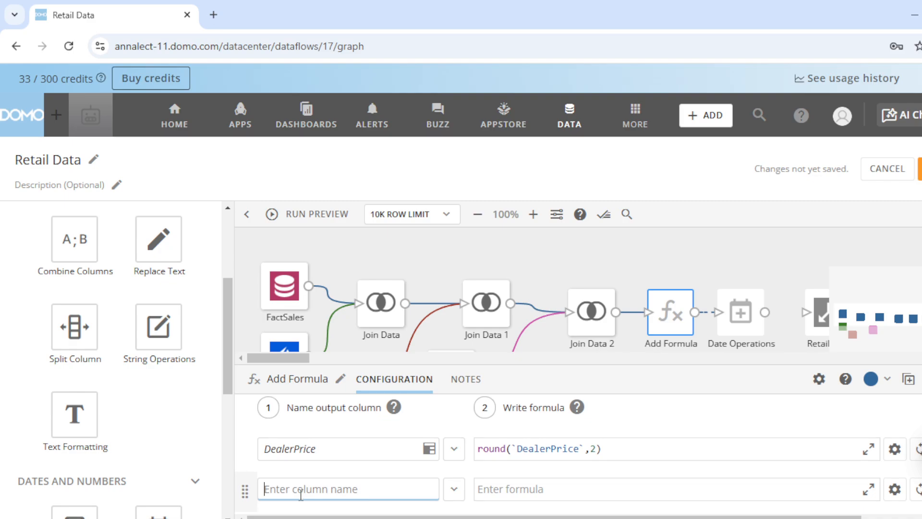
pyautogui.scroll(-1, 305, 494)
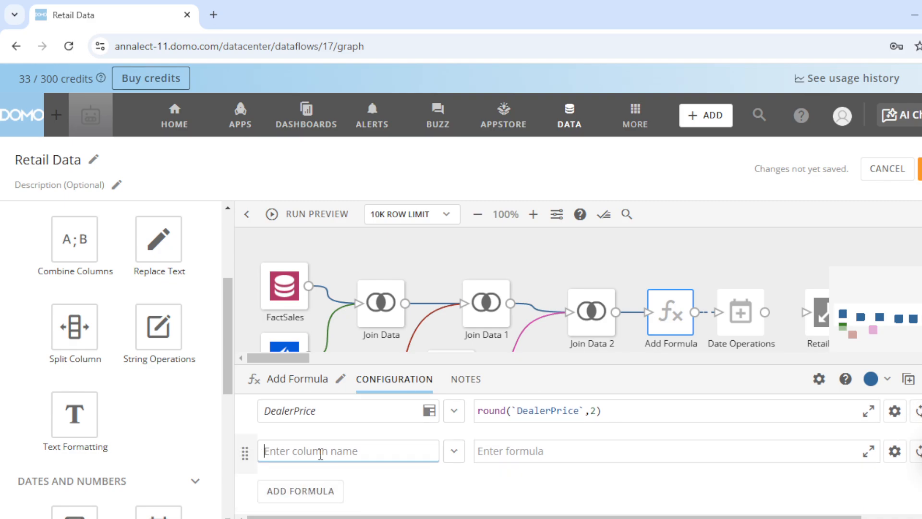
pyautogui.write('year')
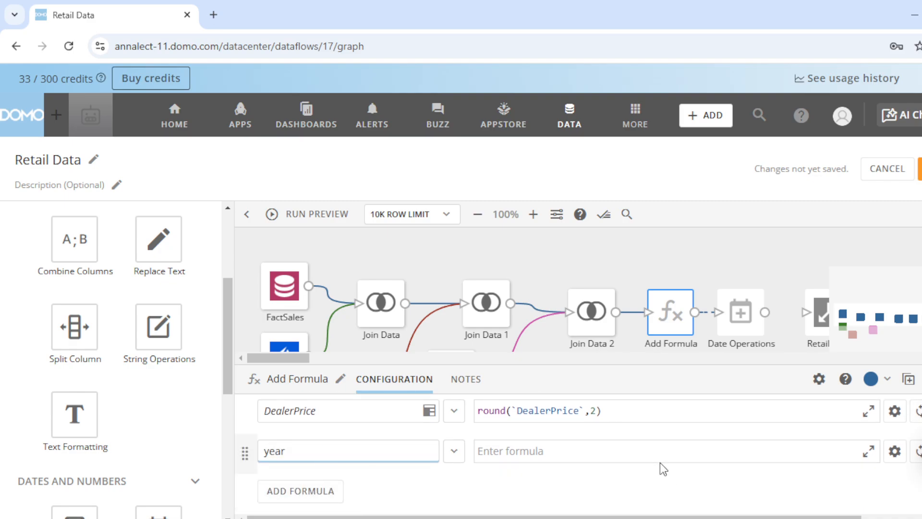
# Define the year column's formula as YEAR(`OrderDate`) and validate it
pyautogui.click(645, 450)
pyautogui.write('ye')
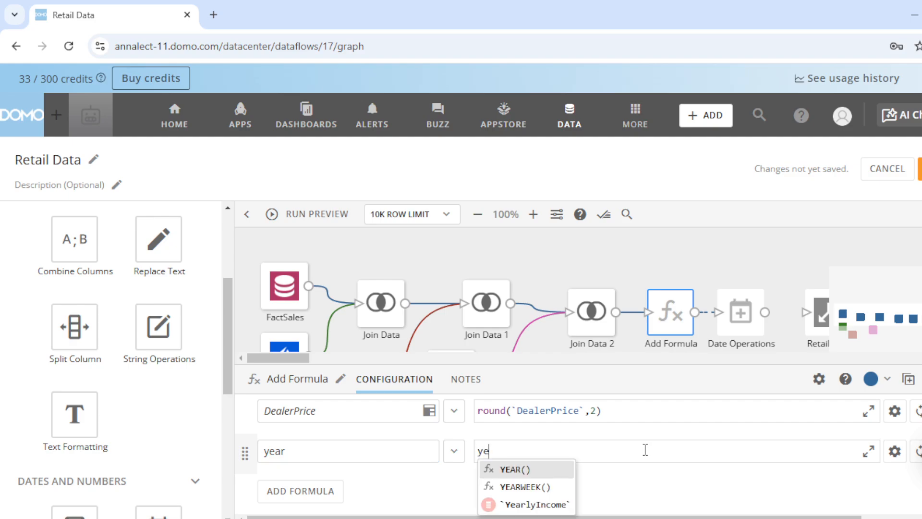
pyautogui.click(525, 470)
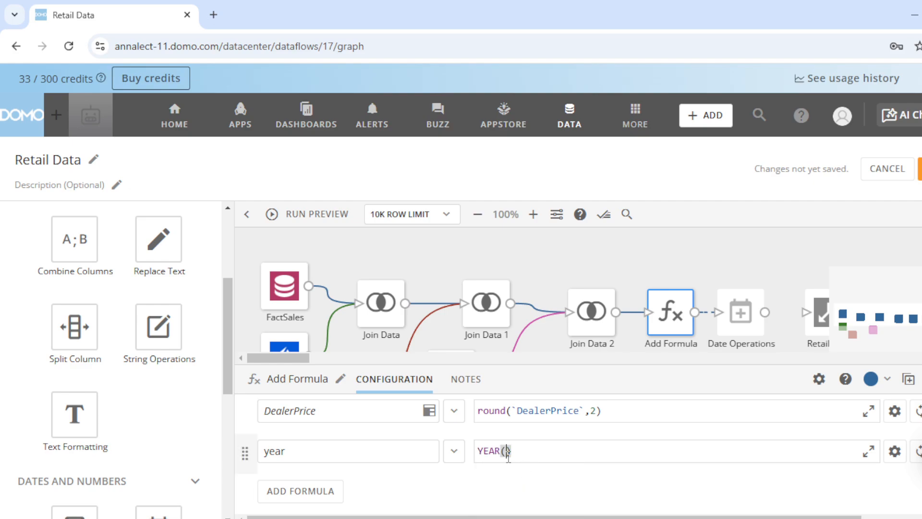
pyautogui.write('o')
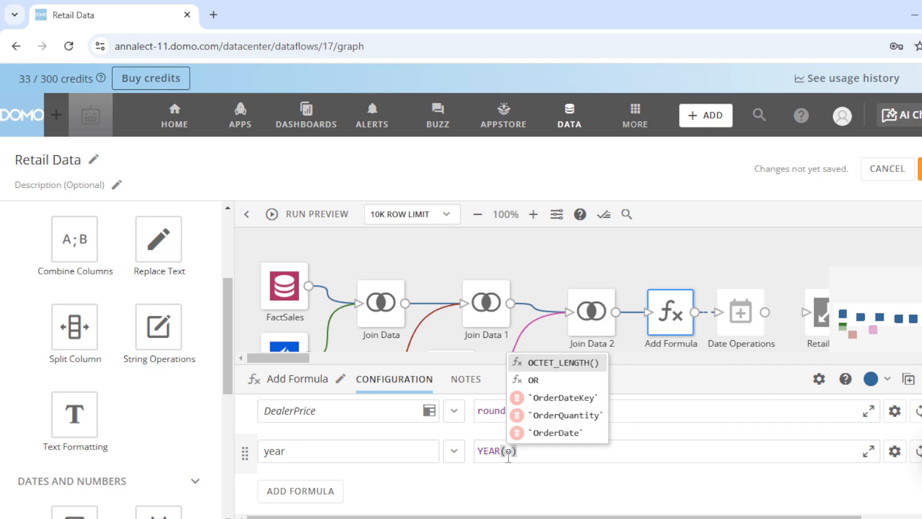
pyautogui.click(569, 433)
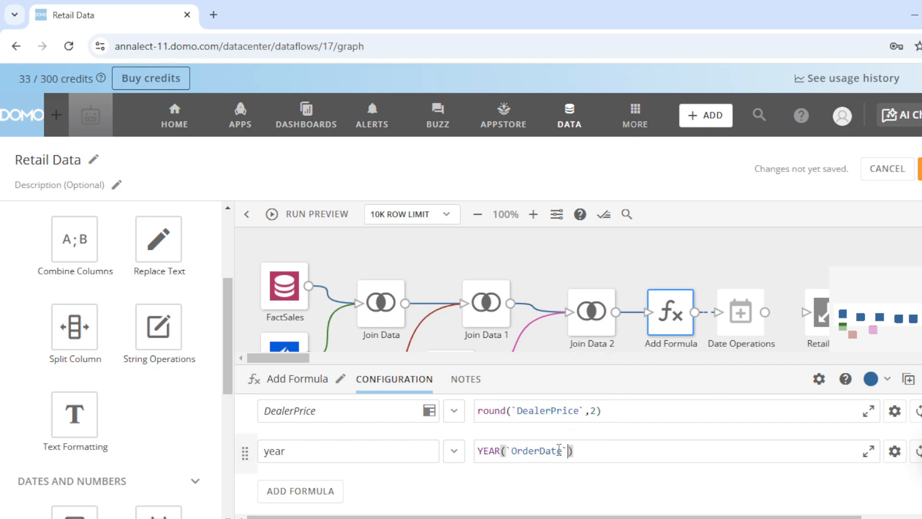
pyautogui.click(919, 451)
pyautogui.hscroll(3, 920, 451)
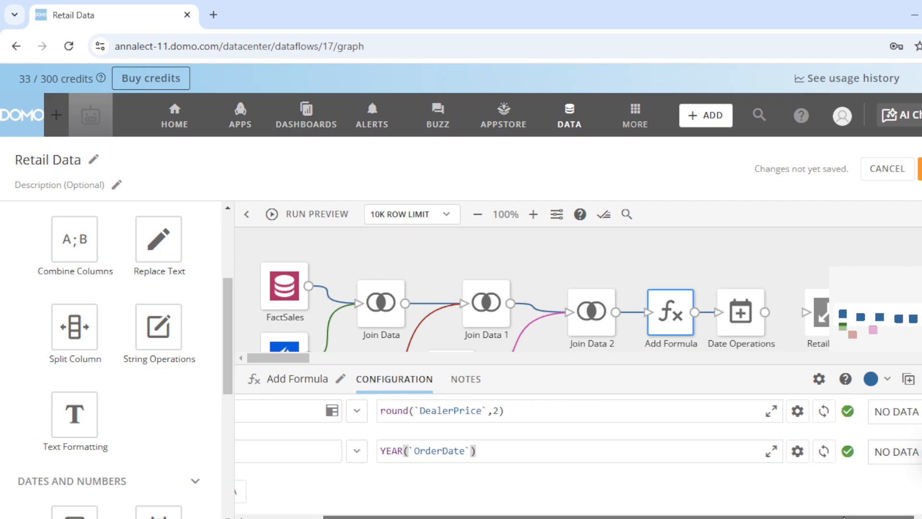
pyautogui.hscroll(-3, 920, 451)
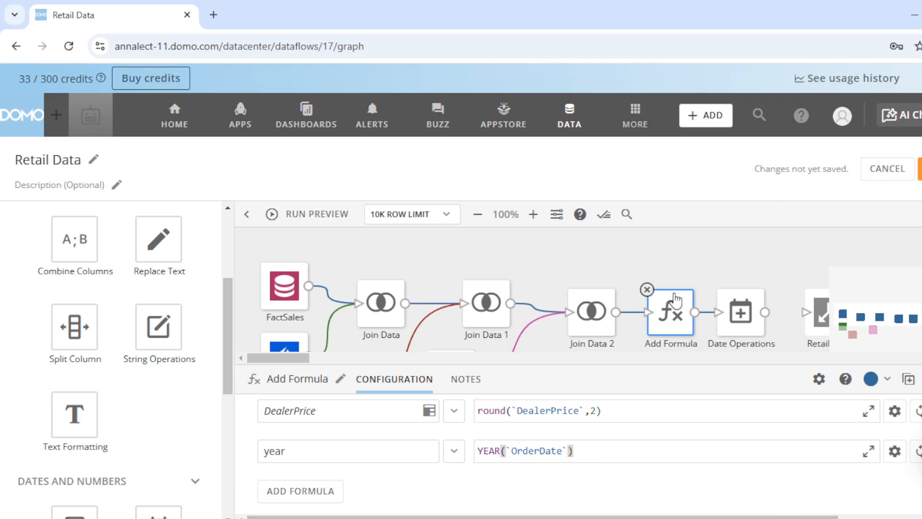
# Review the date operations defined in the Date Operations tile, and check the PowerPoint planning slide before returning to Domo
pyautogui.click(729, 283)
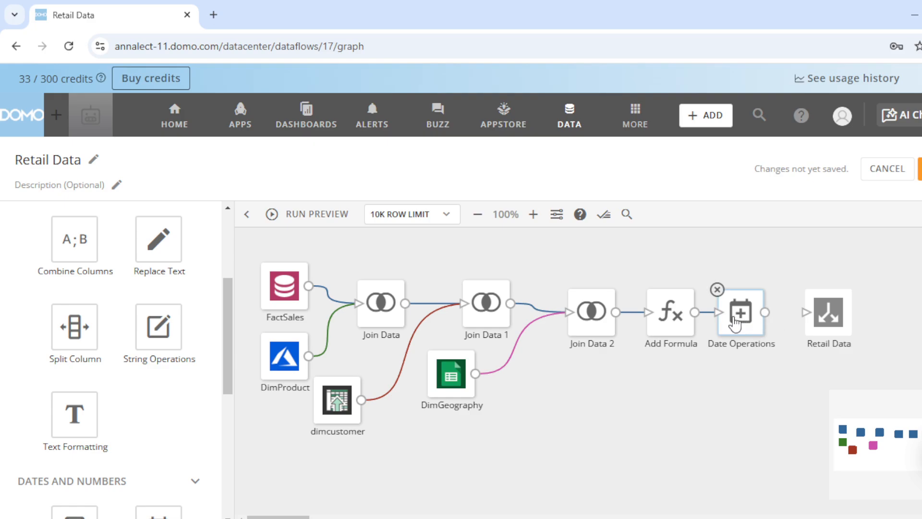
pyautogui.click(735, 323)
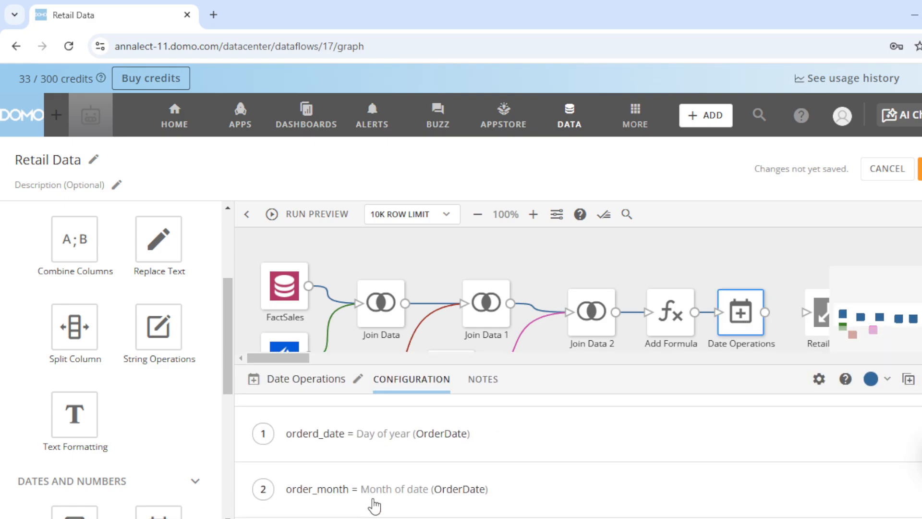
pyautogui.click(694, 518)
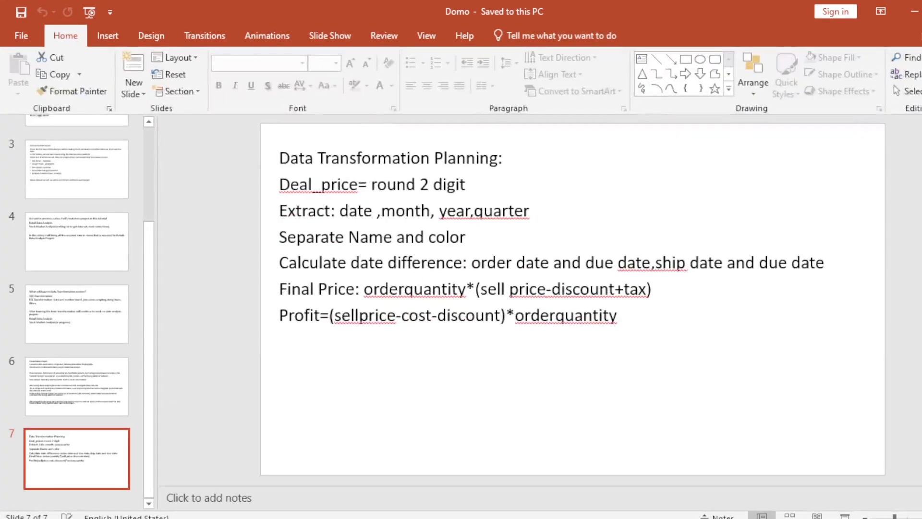
pyautogui.hotkey('alt', 'Tab')
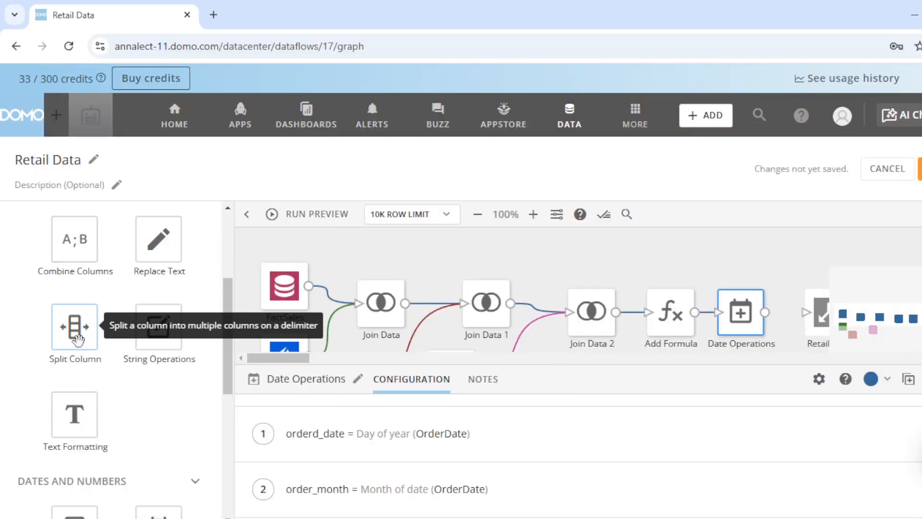
# Place a Split Column tile between Date Operations and the Retail Data output, and connect Date Operations to it
pyautogui.moveTo(76, 328); pyautogui.dragTo(809, 284)
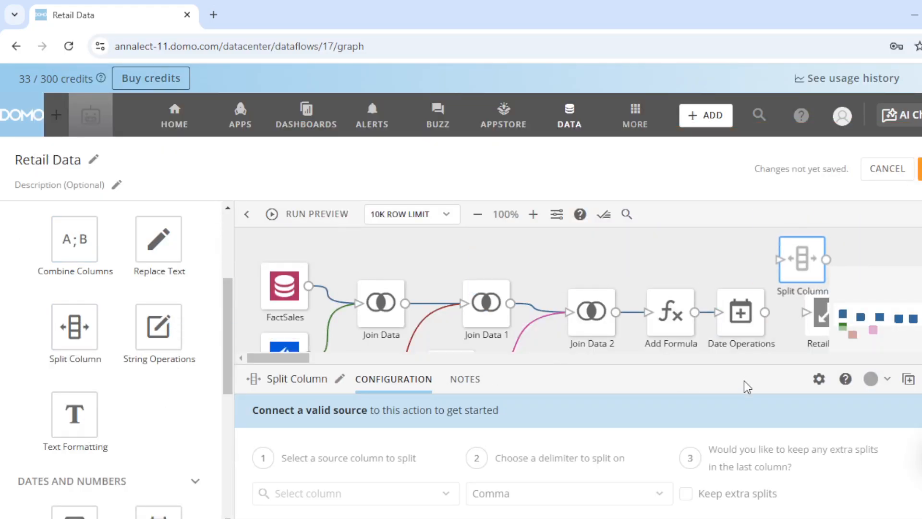
pyautogui.moveTo(722, 365); pyautogui.dragTo(734, 454)
pyautogui.click(807, 373)
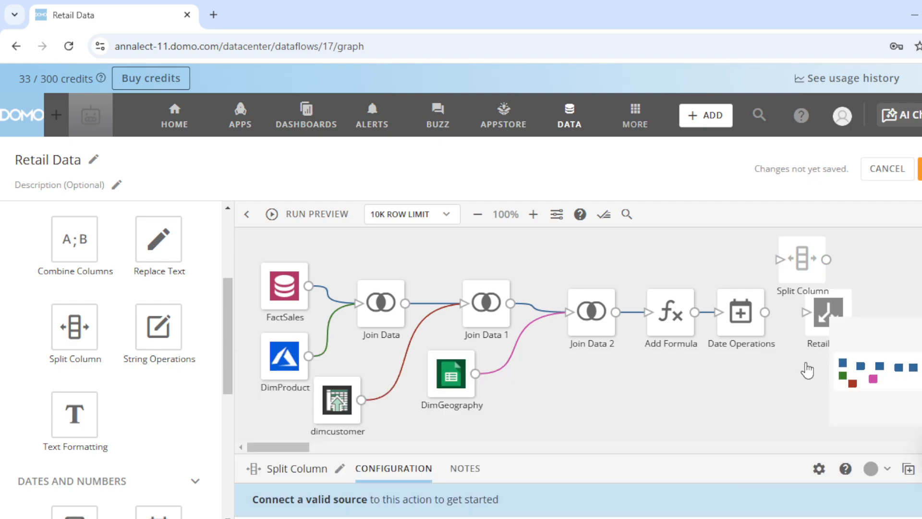
pyautogui.moveTo(834, 309); pyautogui.dragTo(900, 315)
pyautogui.moveTo(813, 268); pyautogui.dragTo(822, 321)
pyautogui.moveTo(765, 312); pyautogui.dragTo(807, 320)
pyautogui.click(807, 321)
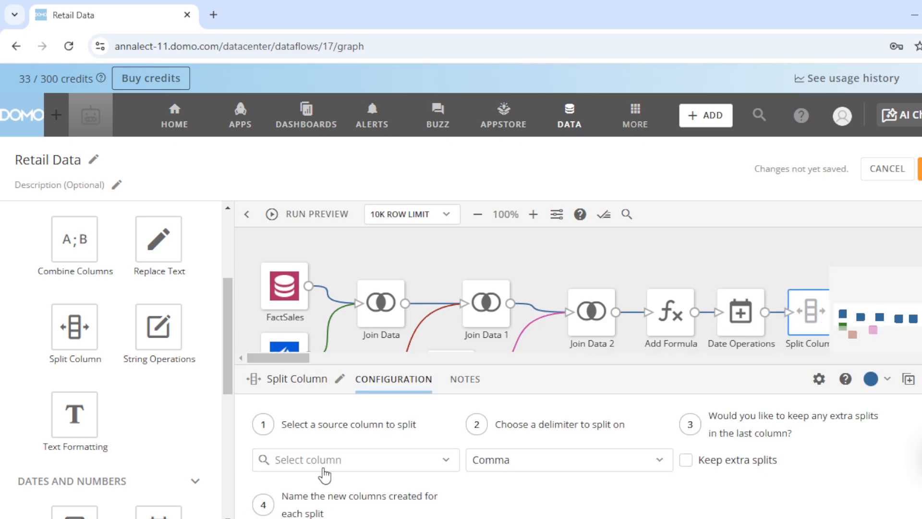
# Search the Split Column tile's source columns for product_name
pyautogui.click(311, 463)
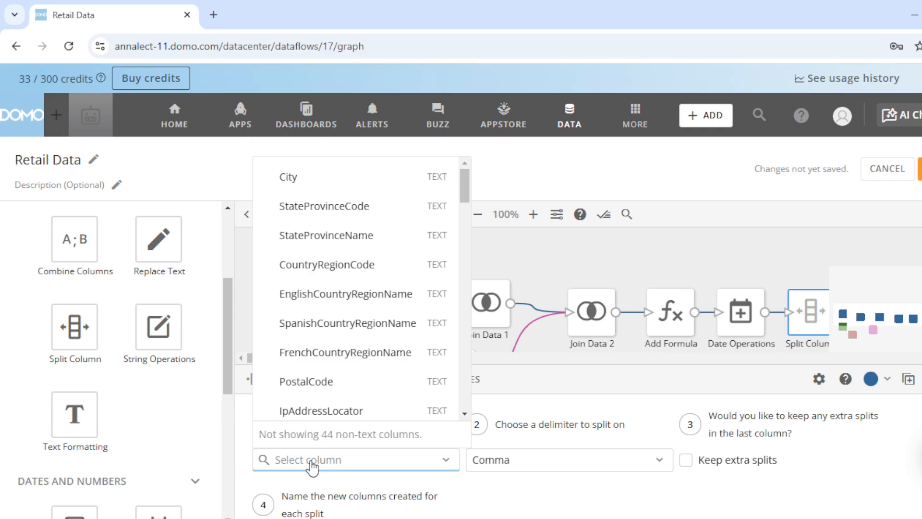
pyautogui.write('produc')
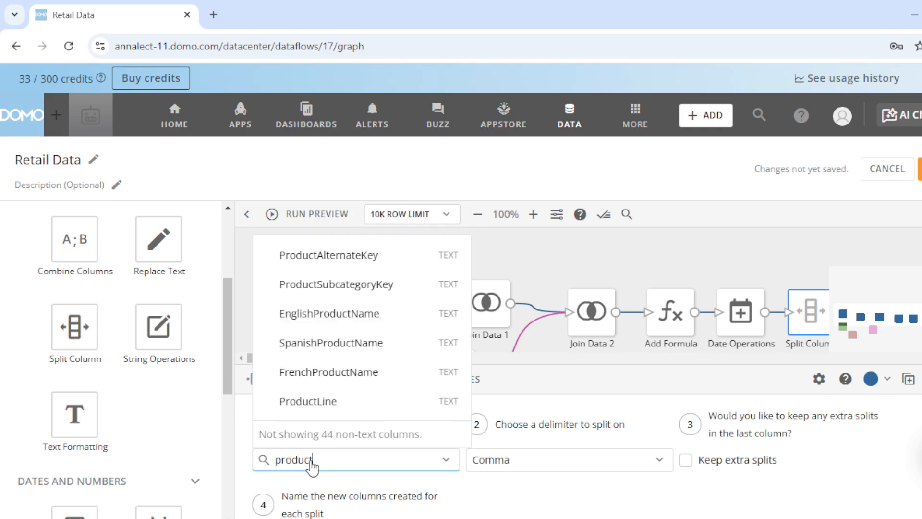
pyautogui.write('t_nam')
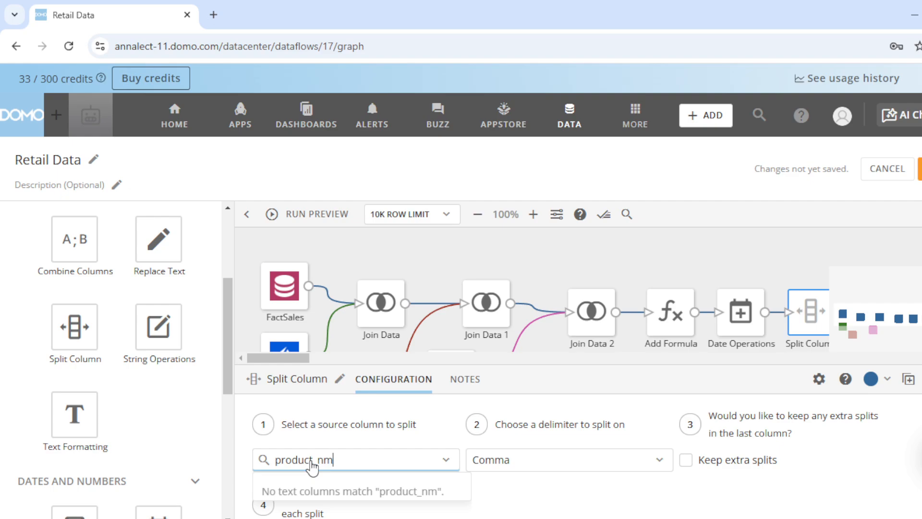
pyautogui.press('BackSpace')
pyautogui.write('ame')
pyautogui.scroll(-2, 587, 457)
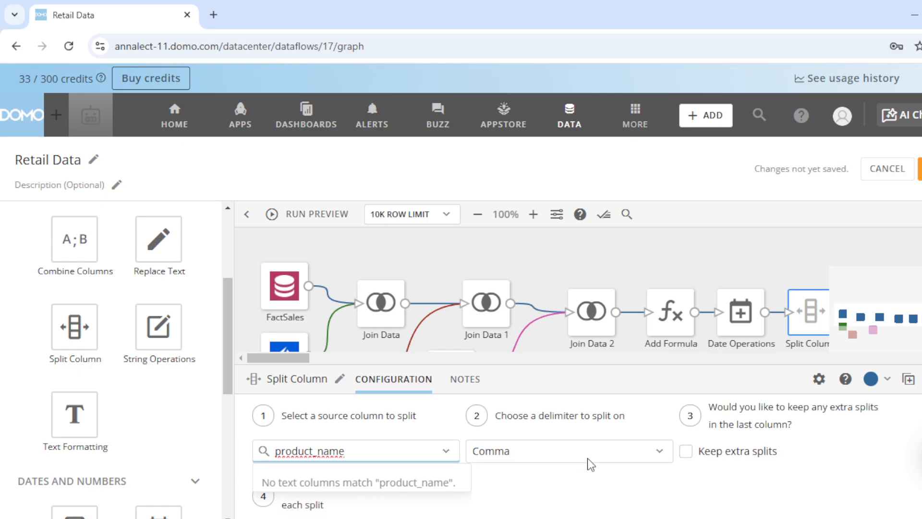
# Open Domo in a new browser tab and bring up the data view of the Retail Data dataset
pyautogui.click(213, 15)
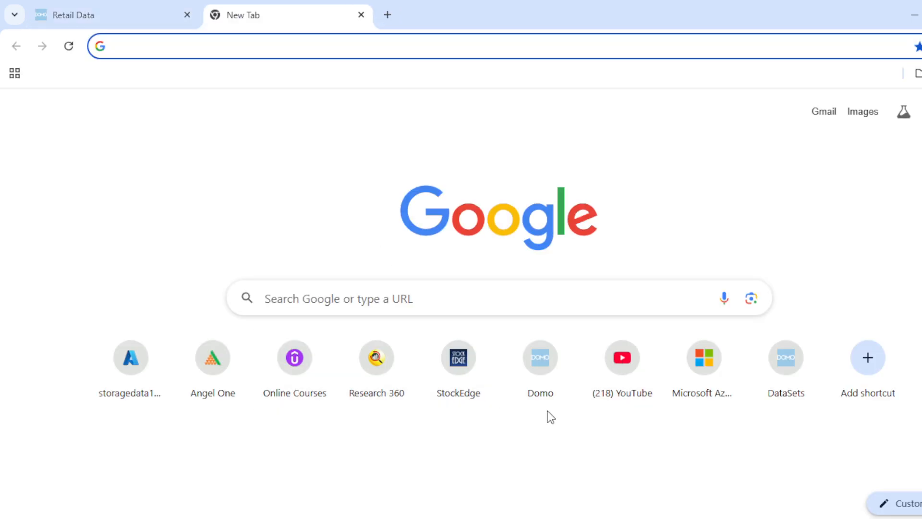
pyautogui.click(541, 361)
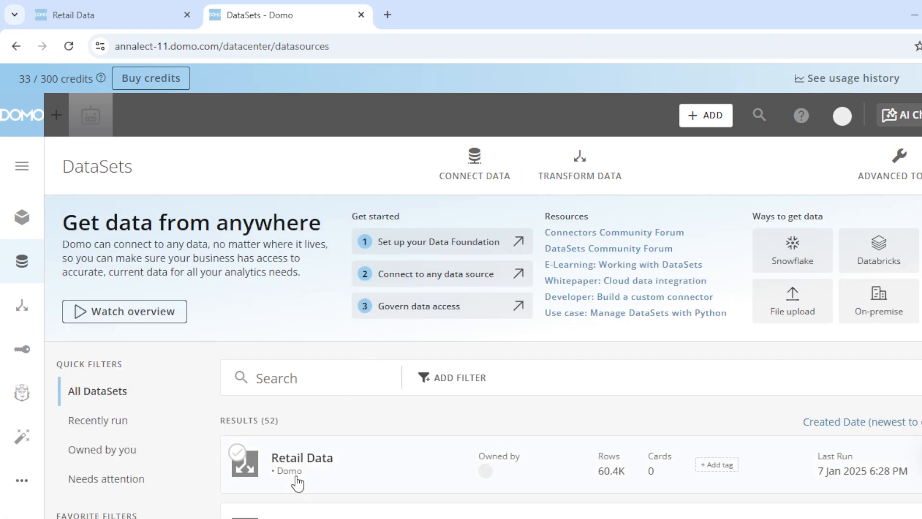
pyautogui.click(296, 476)
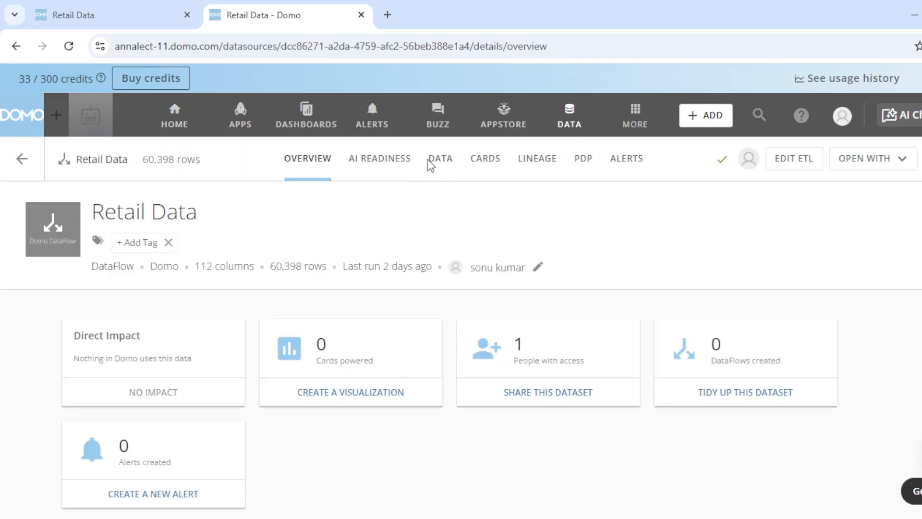
pyautogui.click(448, 165)
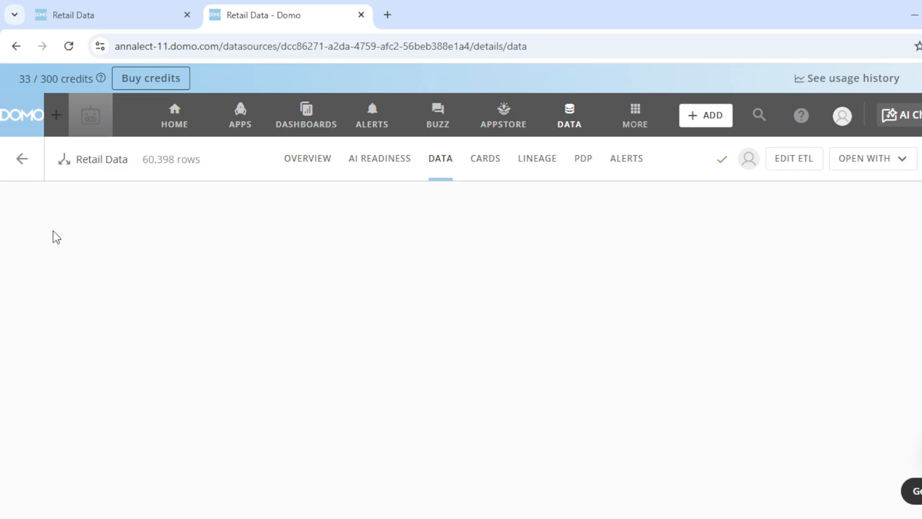
# Search the Retail Data dataset's columns for "engli" and look through the EnglishProductName filter values, applying no filter
pyautogui.click(92, 195)
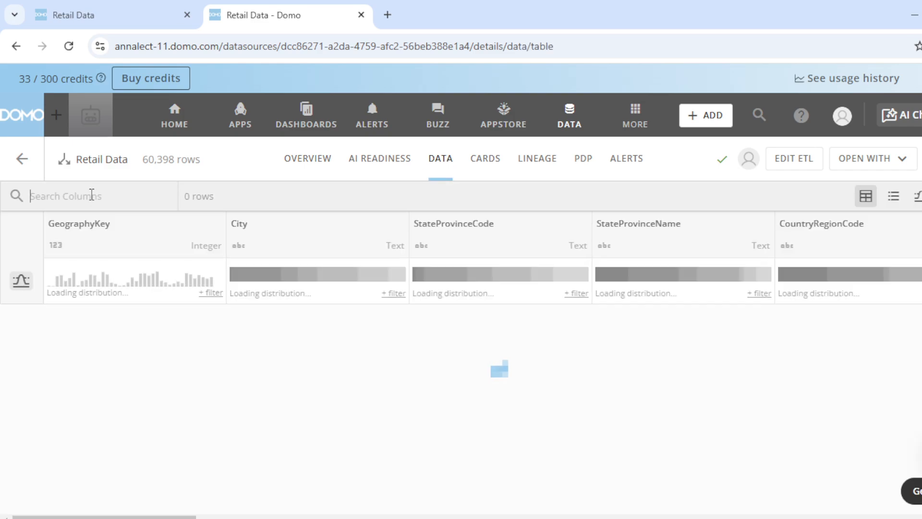
pyautogui.write('engli')
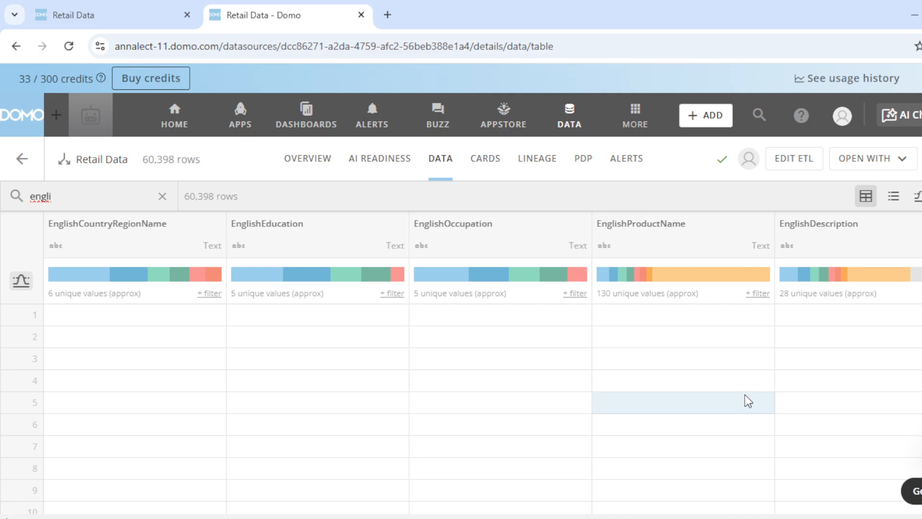
pyautogui.scroll(-4, 705, 496)
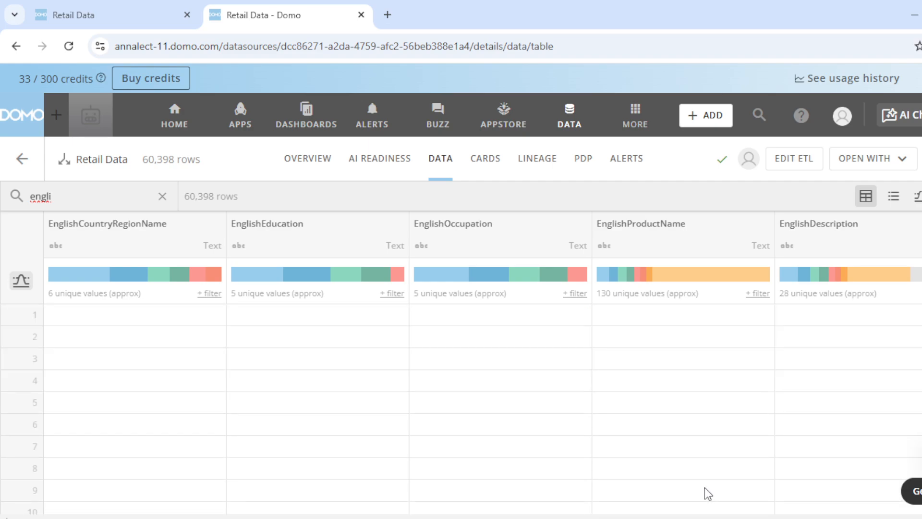
pyautogui.scroll(4, 693, 473)
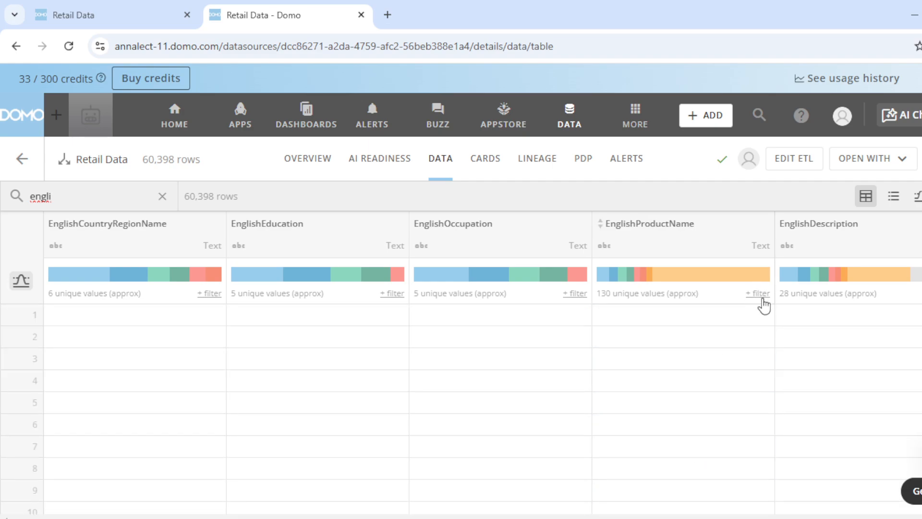
pyautogui.click(759, 294)
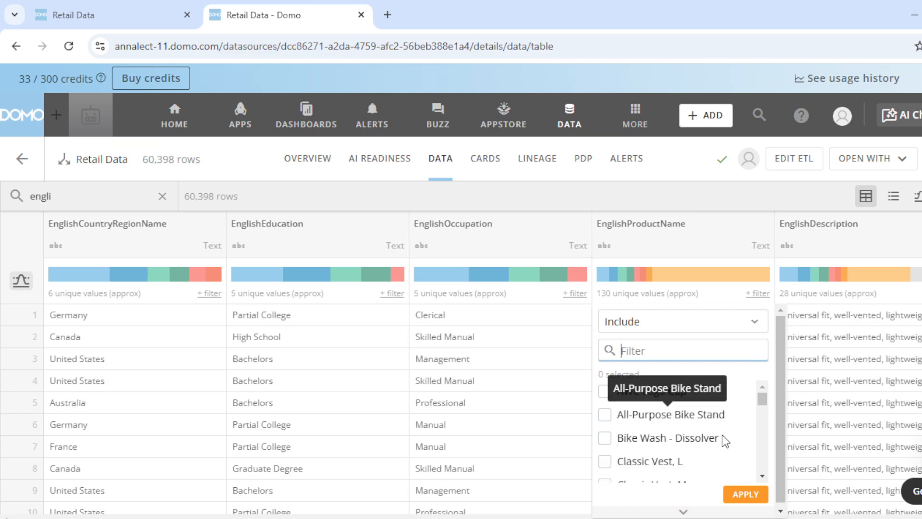
pyautogui.scroll(-2, 726, 436)
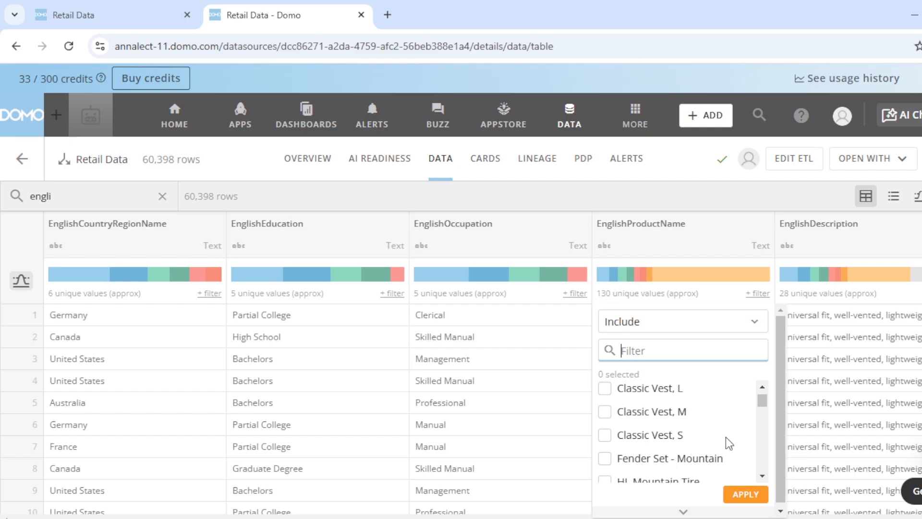
pyautogui.scroll(-2, 725, 437)
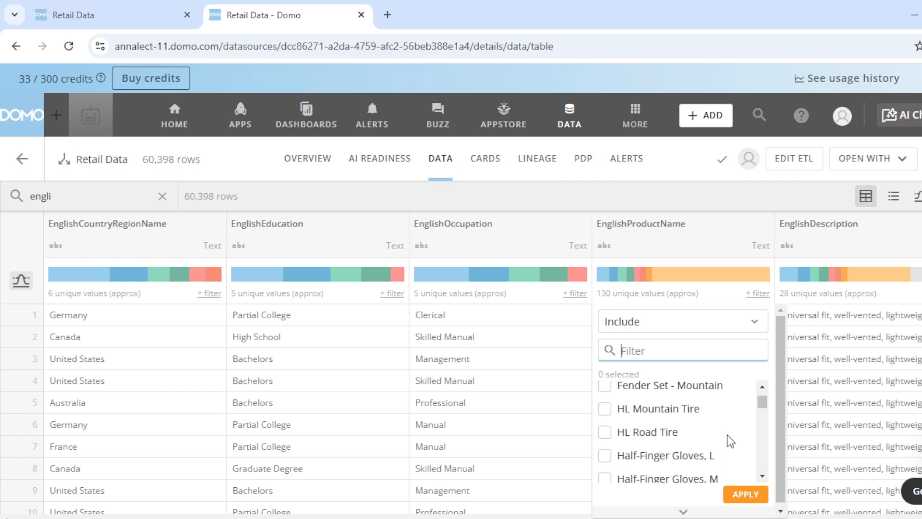
pyautogui.scroll(-2, 726, 435)
pyautogui.click(727, 235)
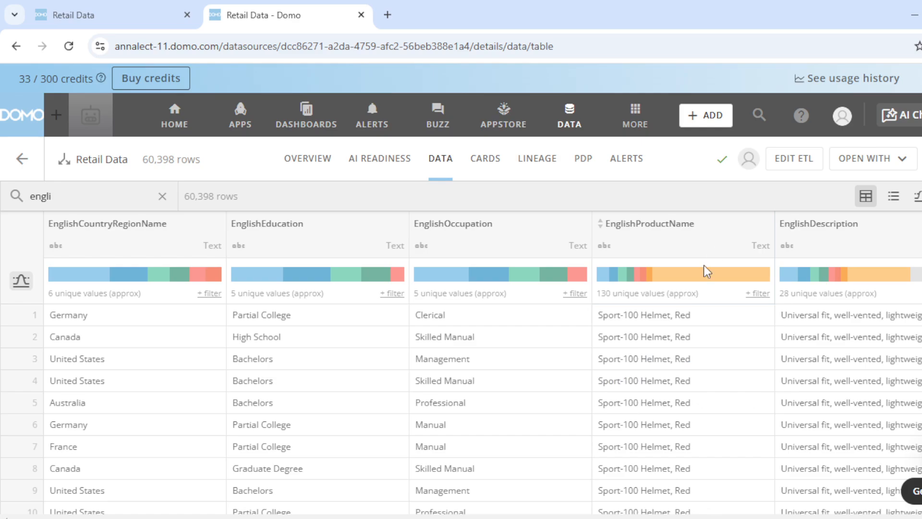
# Return to the list of datasets and bring up the data view of the other Retail Data dataset, produced by the Domo DataFlow
pyautogui.click(569, 118)
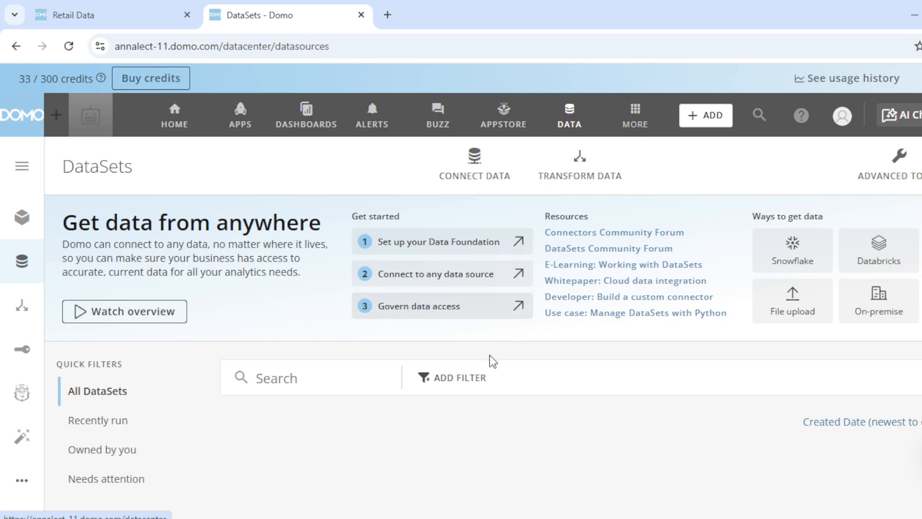
pyautogui.scroll(-1, 298, 468)
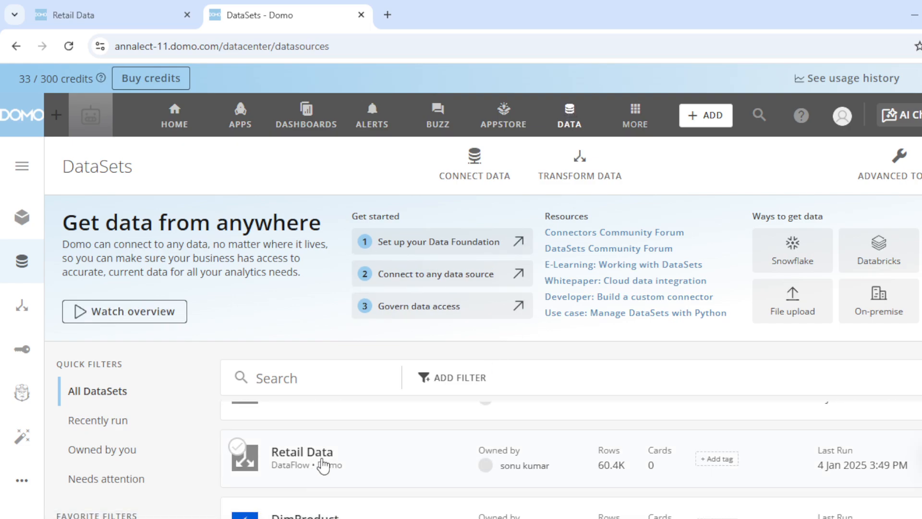
pyautogui.click(321, 465)
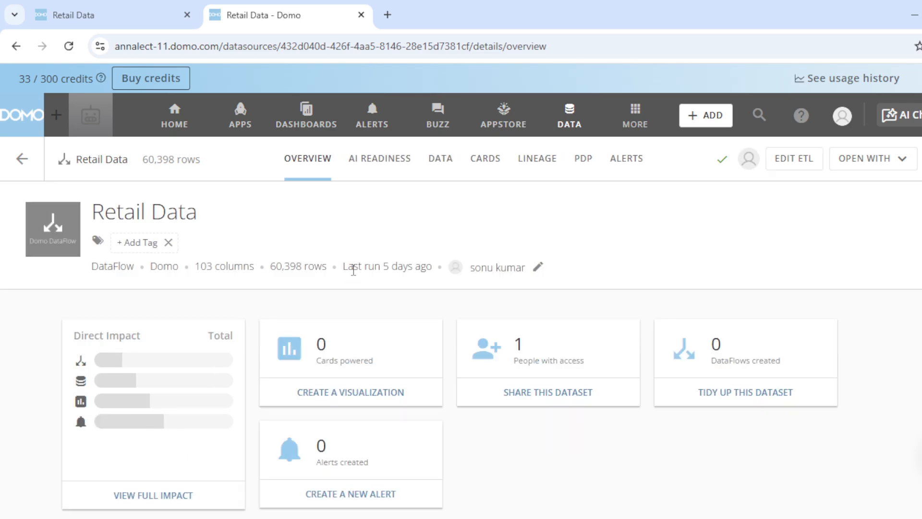
pyautogui.click(447, 160)
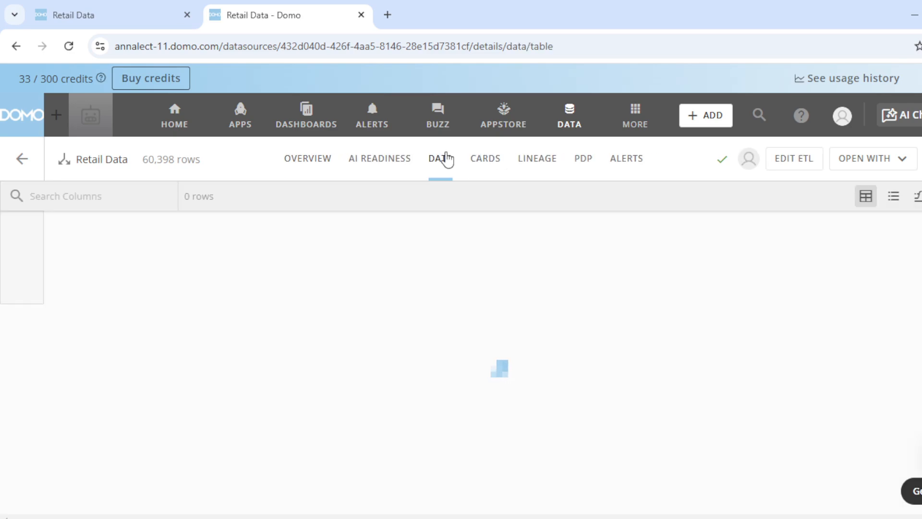
# Search this dataset's columns for "engl" and look through the EnglishProductName values to see how product name and color are separated
pyautogui.click(111, 194)
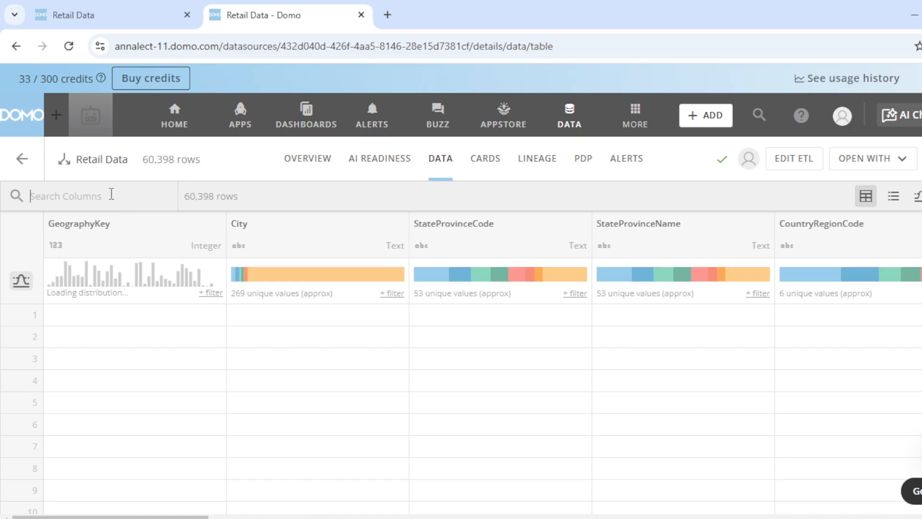
pyautogui.write('en')
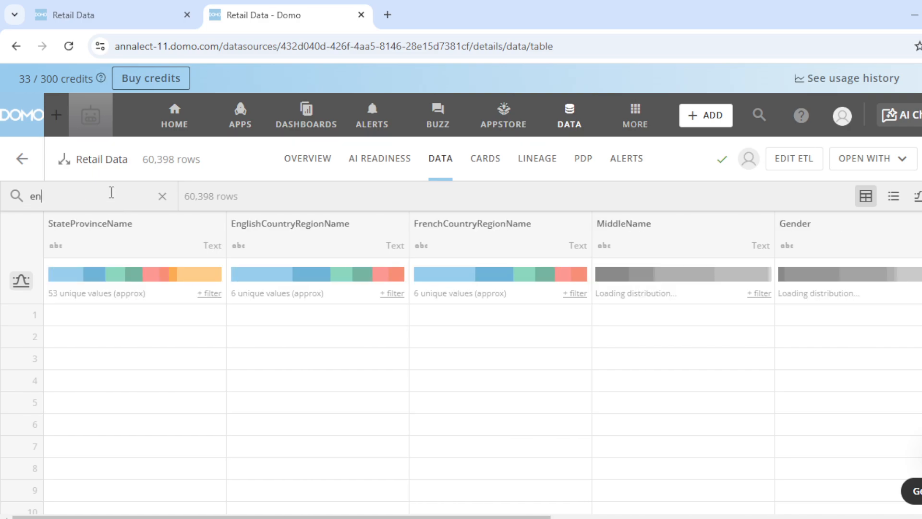
pyautogui.write('gl')
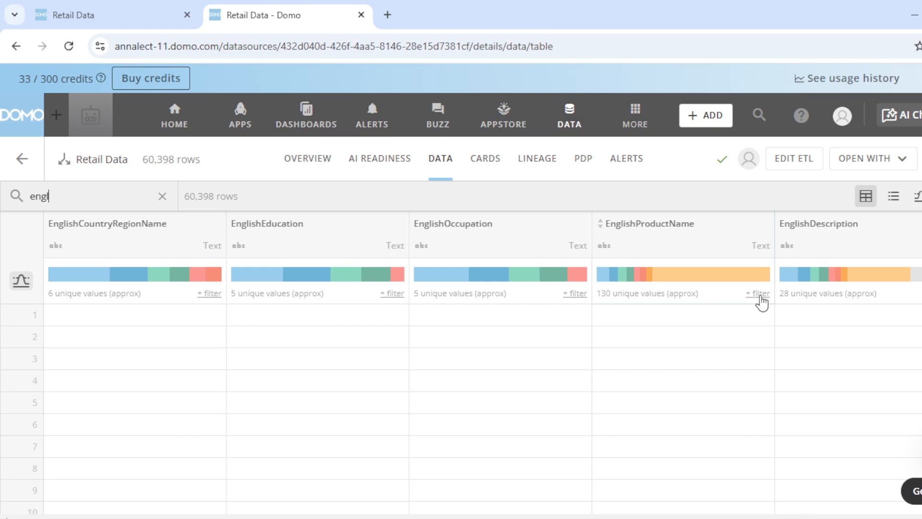
pyautogui.click(763, 294)
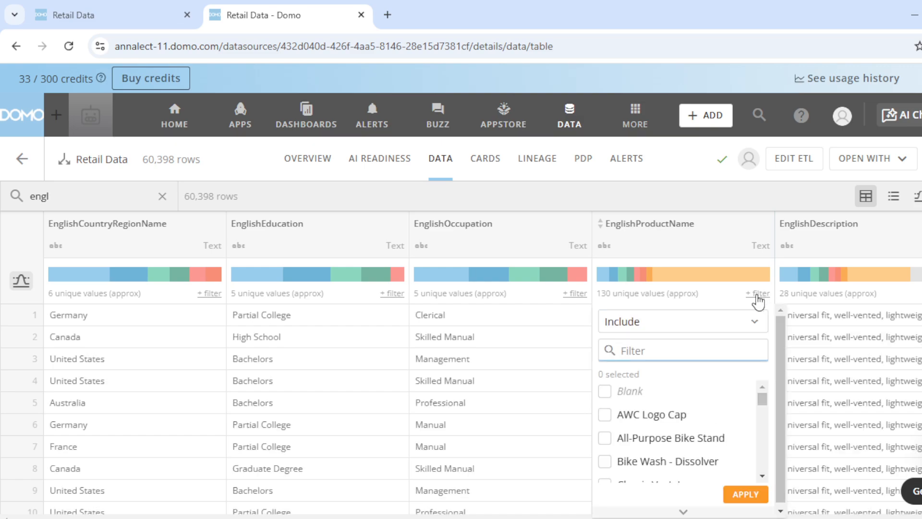
pyautogui.scroll(-2, 753, 423)
pyautogui.click(731, 225)
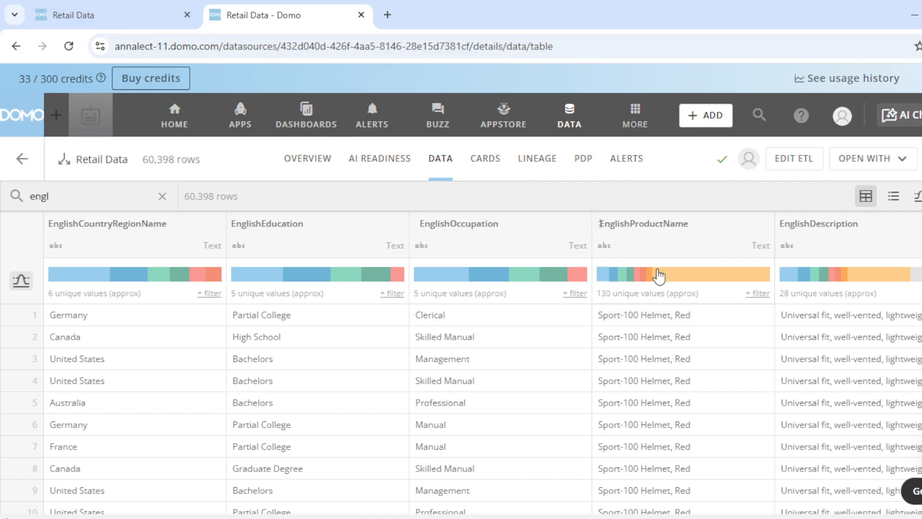
# Return to the Retail Data dataflow and set EnglishProductName as the Split Column tile's source column
pyautogui.click(122, 12)
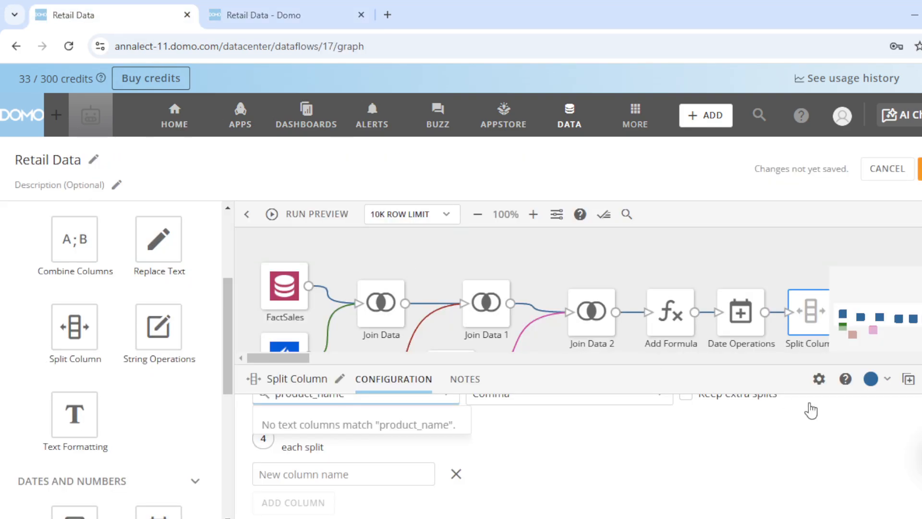
pyautogui.click(364, 450)
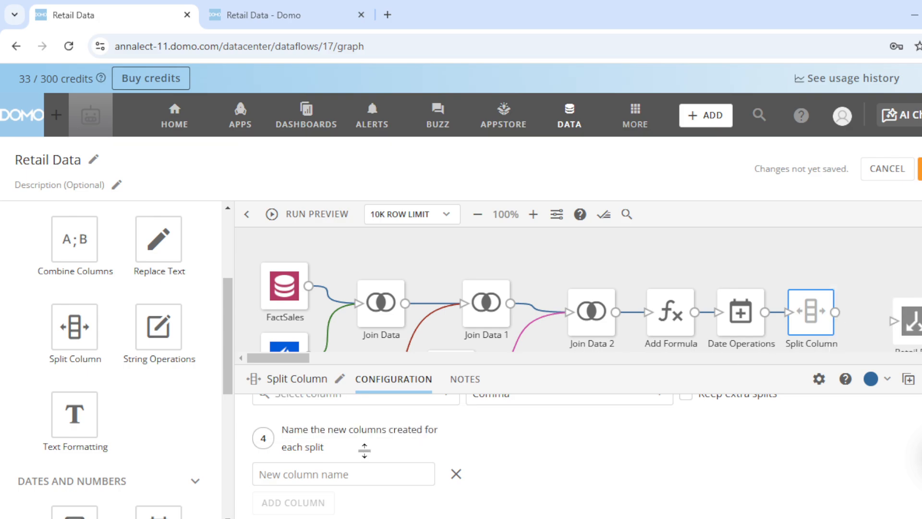
pyautogui.scroll(2, 388, 462)
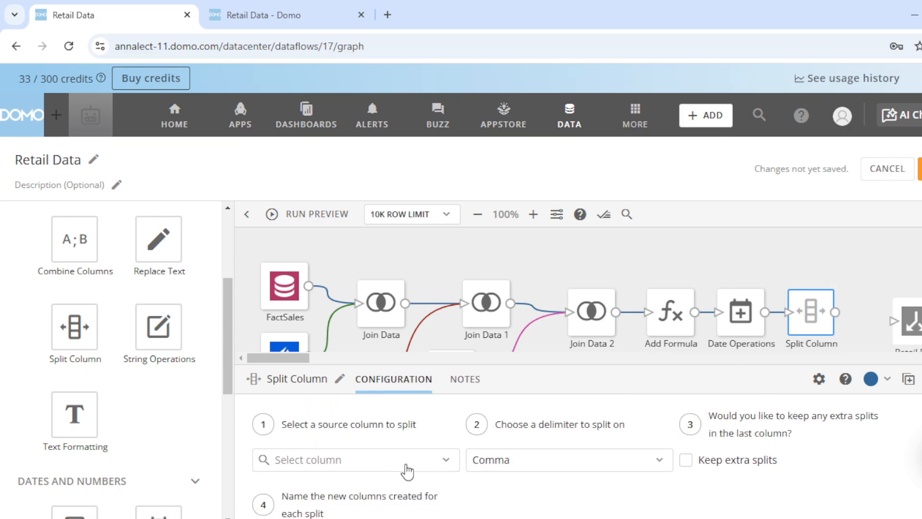
pyautogui.click(408, 467)
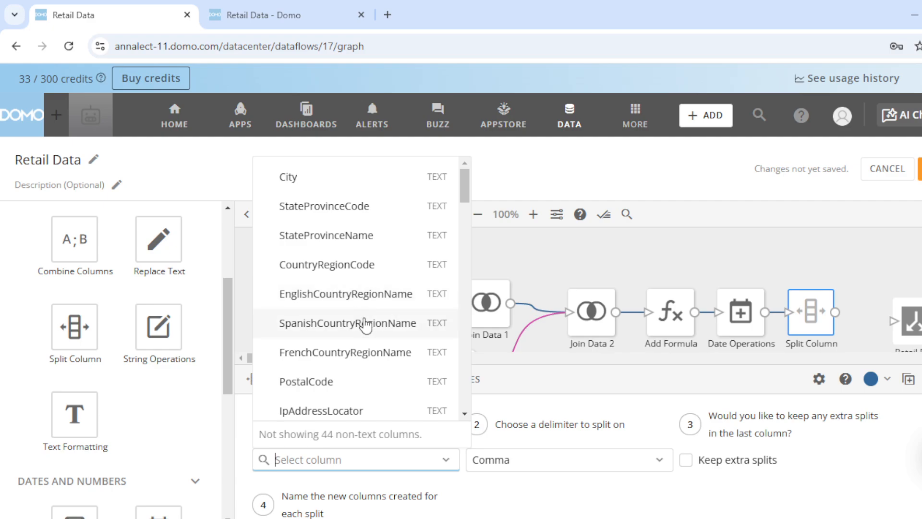
pyautogui.scroll(-4, 370, 330)
pyautogui.scroll(-1, 370, 332)
pyautogui.write('eng')
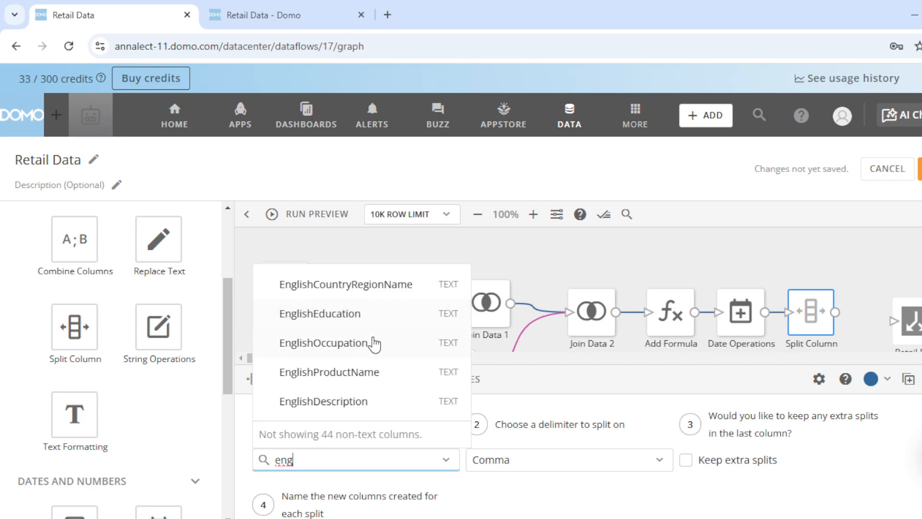
pyautogui.click(363, 374)
pyautogui.scroll(-2, 523, 422)
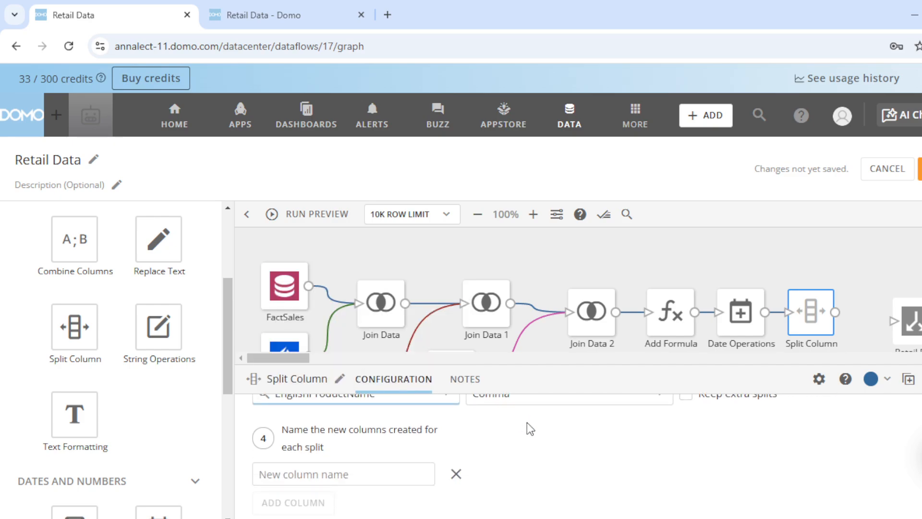
pyautogui.scroll(2, 528, 424)
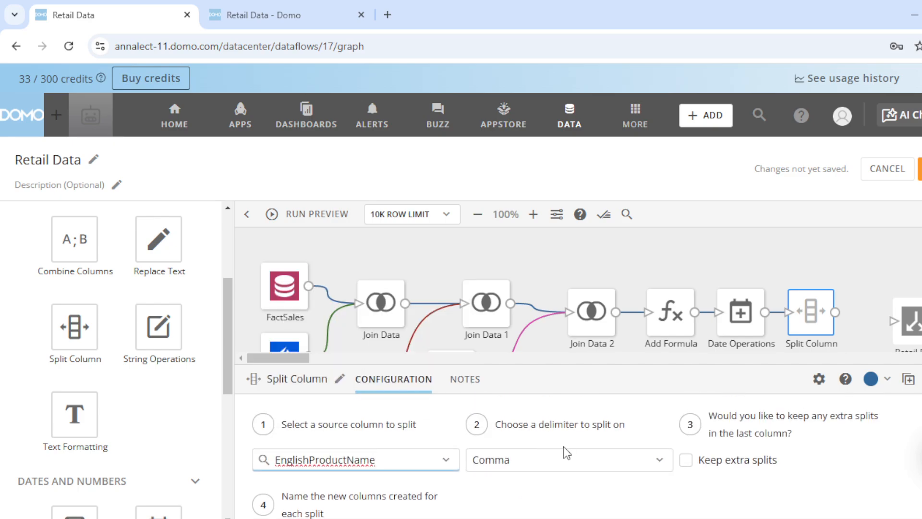
# Compare the EnglishProductName values in the Retail Data dataset with the Split Column tile's Comma delimiter and extra-splits settings
pyautogui.click(230, 2)
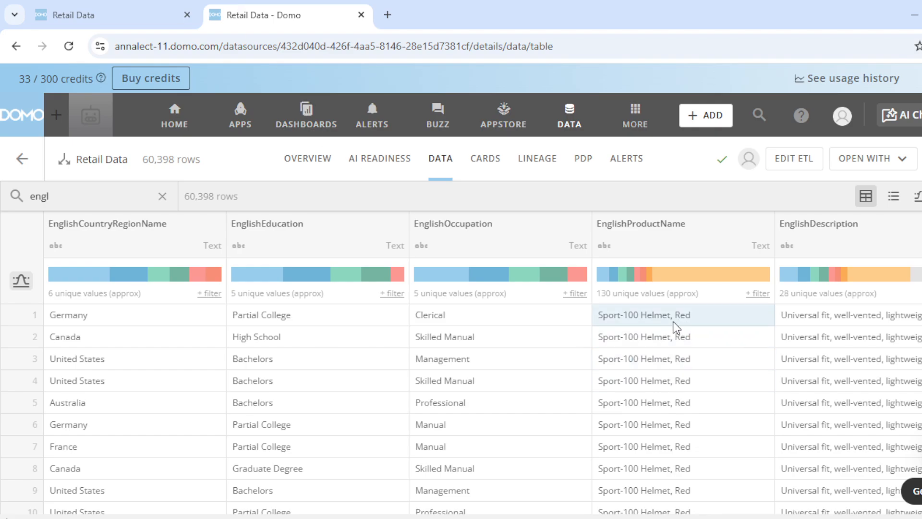
pyautogui.click(96, 9)
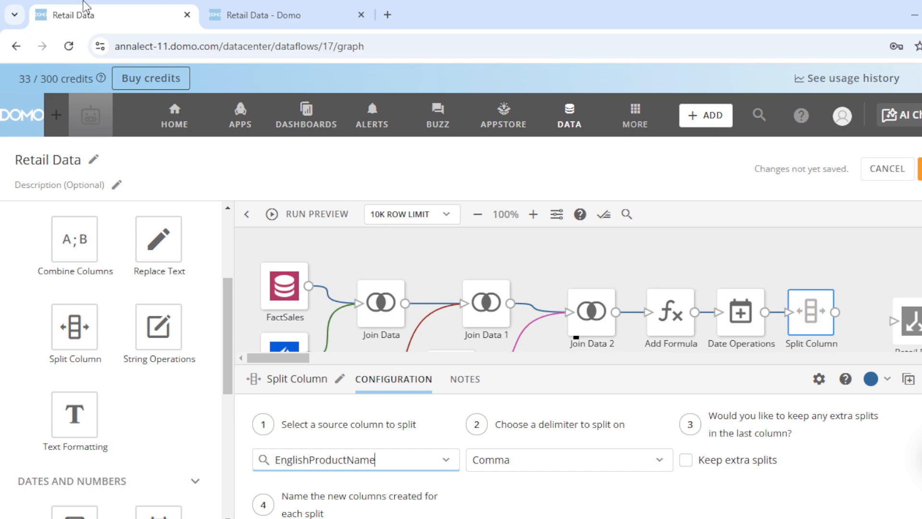
pyautogui.scroll(-3, 656, 497)
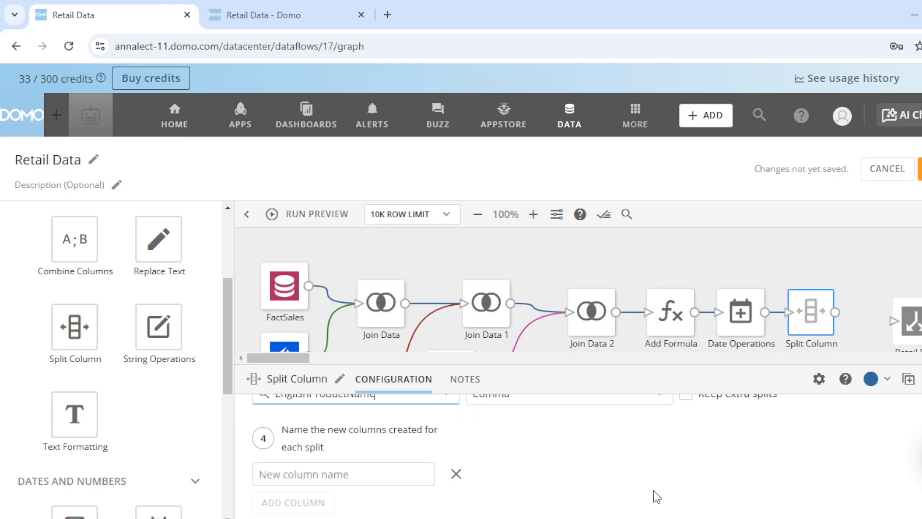
pyautogui.scroll(3, 653, 490)
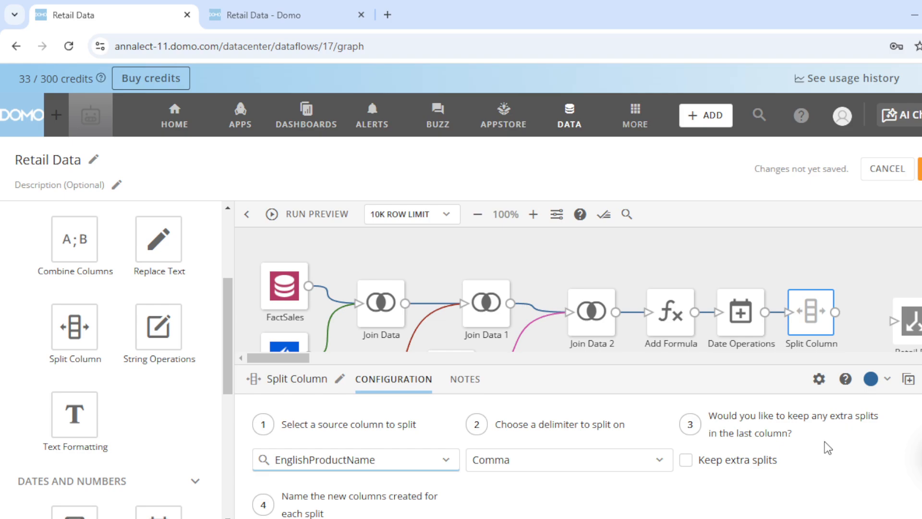
pyautogui.scroll(-2, 495, 502)
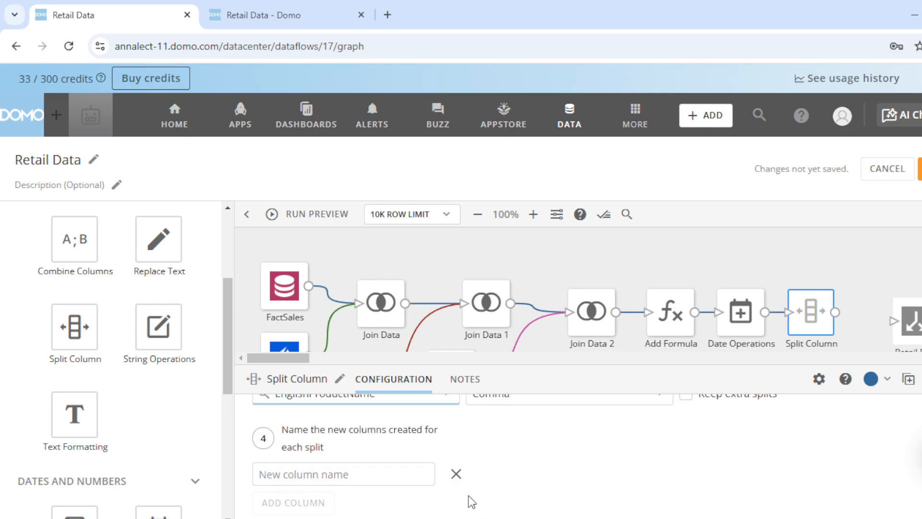
# Name the first new column of the Split Column tile product_name
pyautogui.click(332, 473)
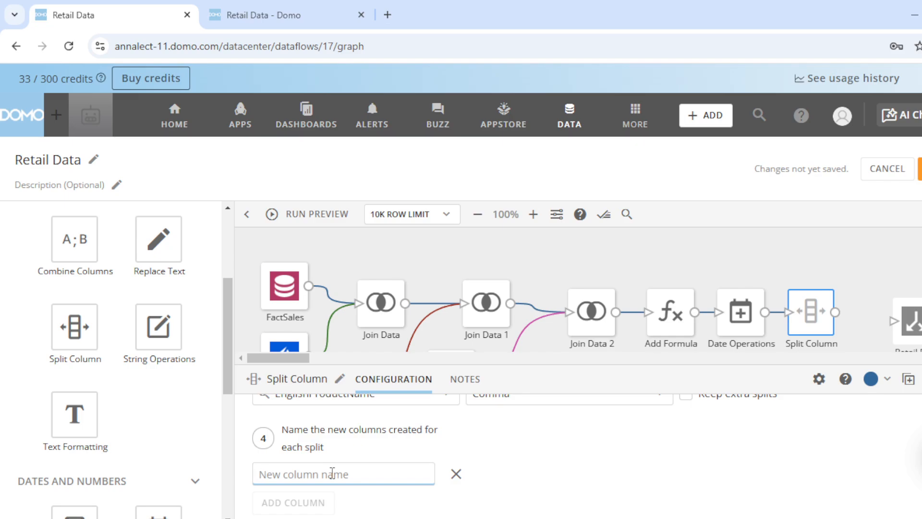
pyautogui.write('english_product')
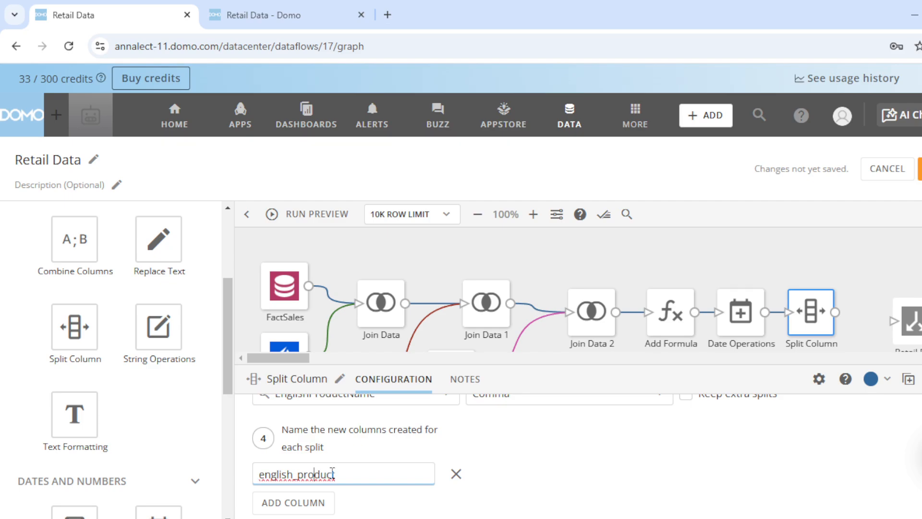
pyautogui.press('BackSpace')
pyautogui.press('BackSpace')
pyautogui.press('BackSpace')
pyautogui.press('BackSpace')
pyautogui.press('BackSpace')
pyautogui.press('BackSpace')
pyautogui.press('BackSpace')
pyautogui.press('BackSpace')
pyautogui.press('Right')
pyautogui.press('Right')
pyautogui.press('Right')
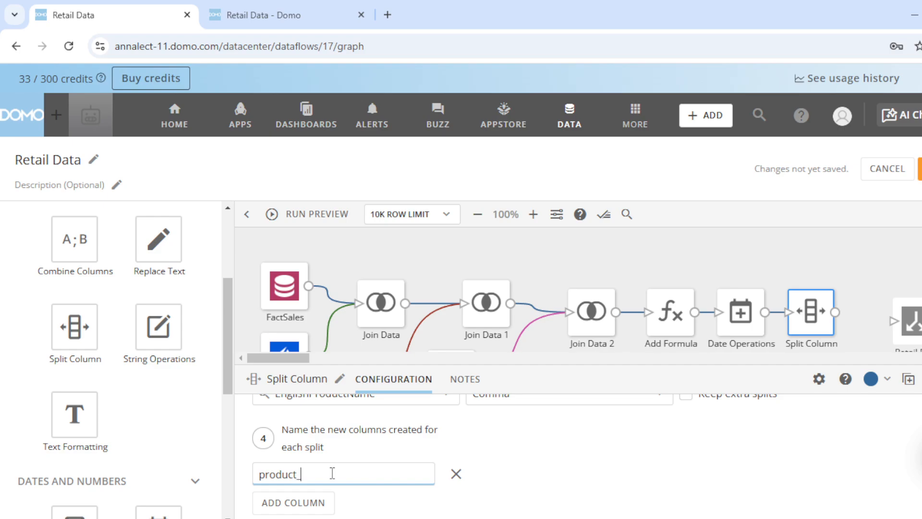
pyautogui.write('name')
pyautogui.click(527, 469)
# Check the EnglishProductName values in the dataset, and add a second new column named color to the Split Column tile
pyautogui.click(233, 5)
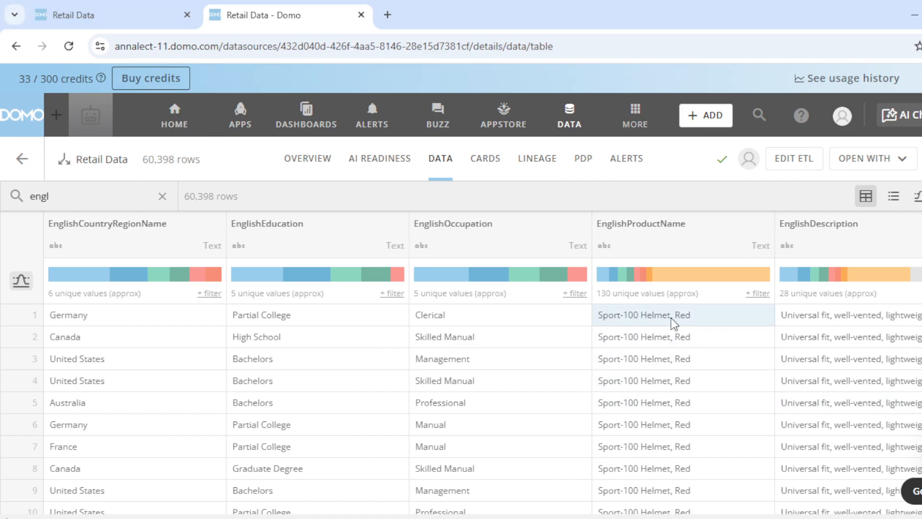
pyautogui.click(68, 7)
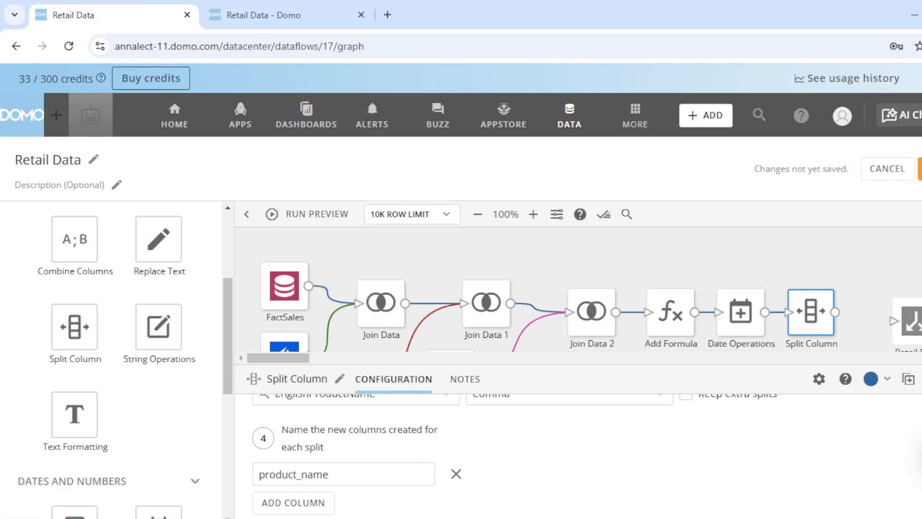
pyautogui.click(269, 501)
pyautogui.scroll(-1, 319, 496)
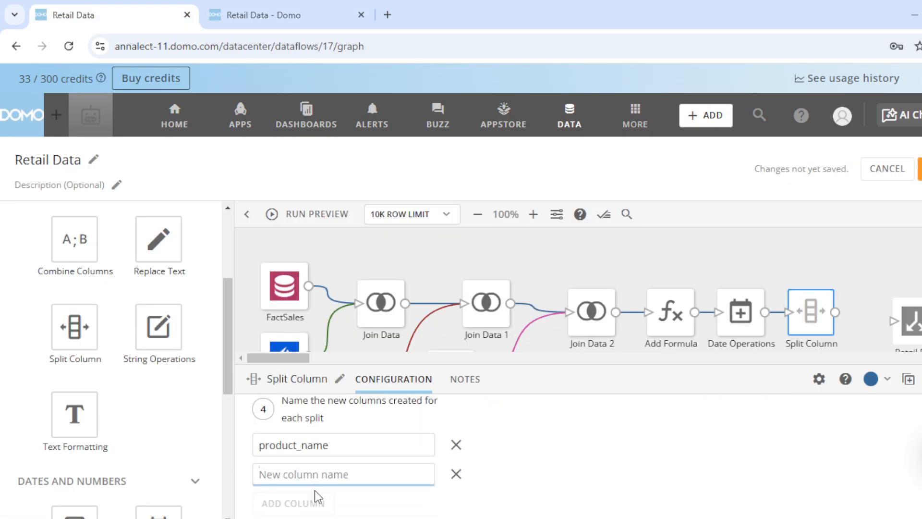
pyautogui.write('color')
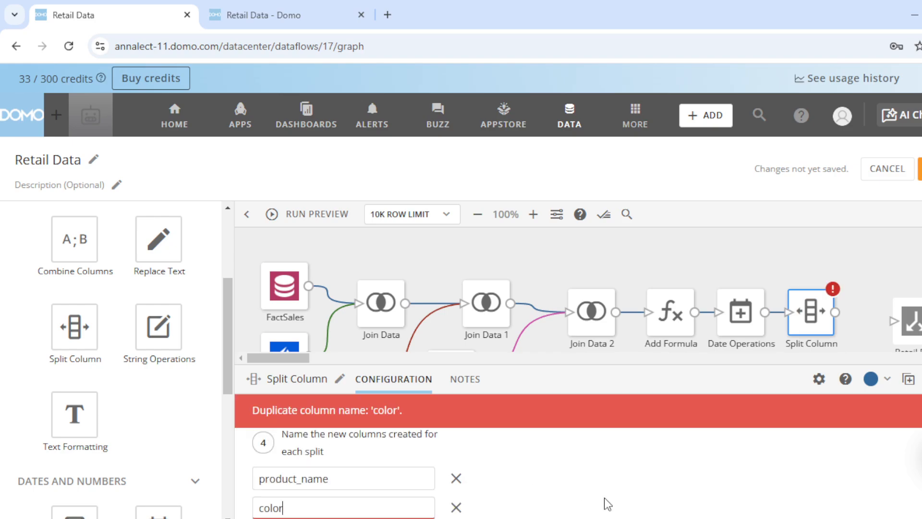
pyautogui.scroll(2, 602, 506)
pyautogui.scroll(-3, 600, 508)
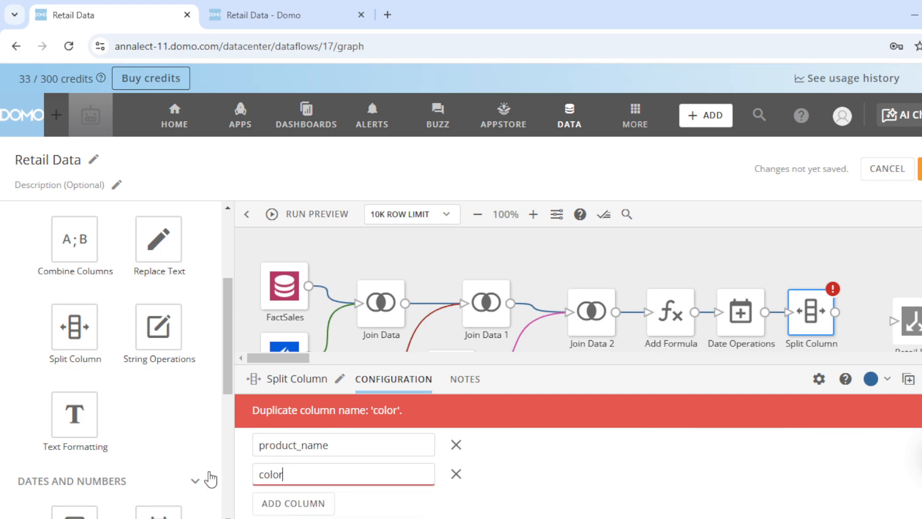
# Rename the second new column of the Split Column tile to product_color and close the tile's configuration
pyautogui.press('BackSpace')
pyautogui.press('BackSpace')
pyautogui.press('BackSpace')
pyautogui.press('BackSpace')
pyautogui.press('BackSpace')
pyautogui.write('product')
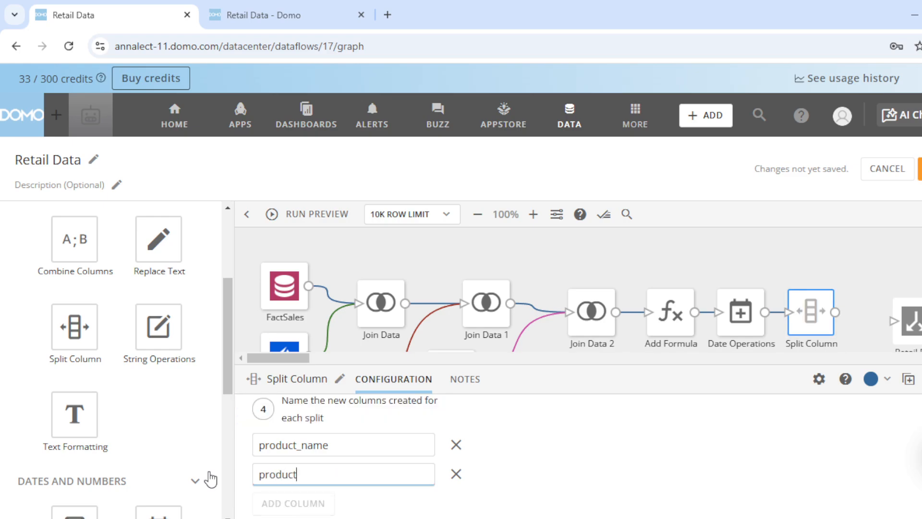
pyautogui.write('_colo')
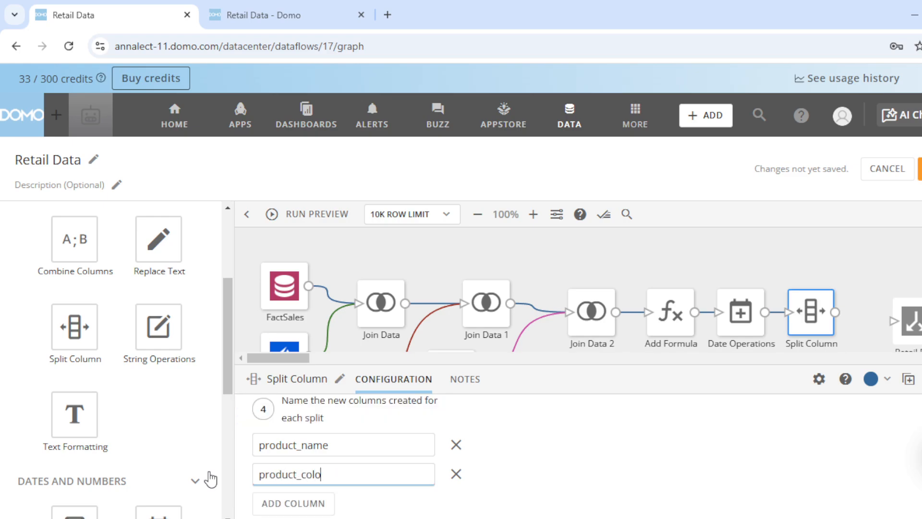
pyautogui.click(711, 482)
pyautogui.click(347, 480)
pyautogui.write('r')
pyautogui.click(613, 485)
pyautogui.scroll(2, 613, 485)
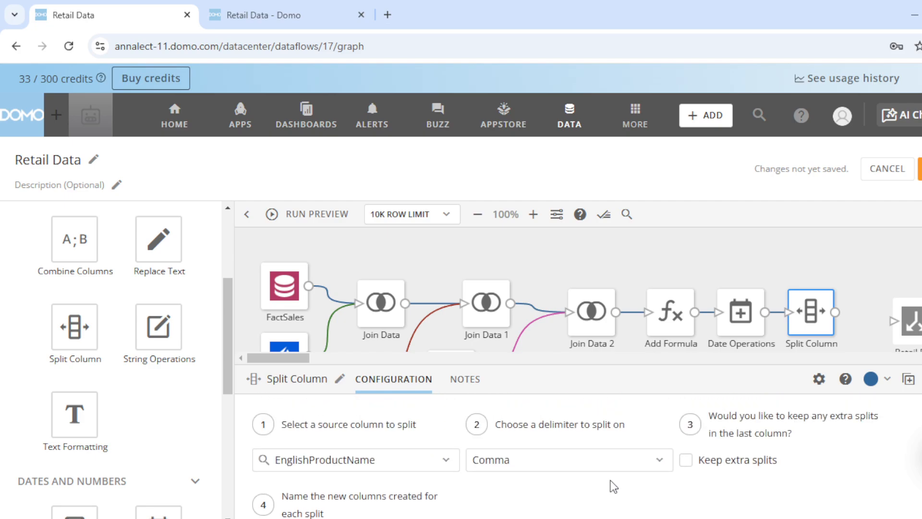
pyautogui.click(921, 379)
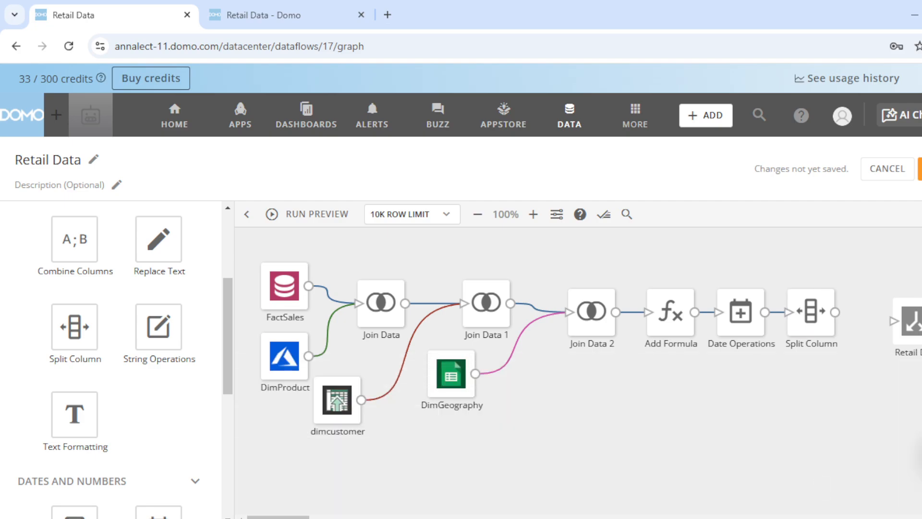
# Switch to the PowerPoint planning slide, read the date difference requirement, and return to the Domo dataflow
pyautogui.hotkey('alt', 'Tab')
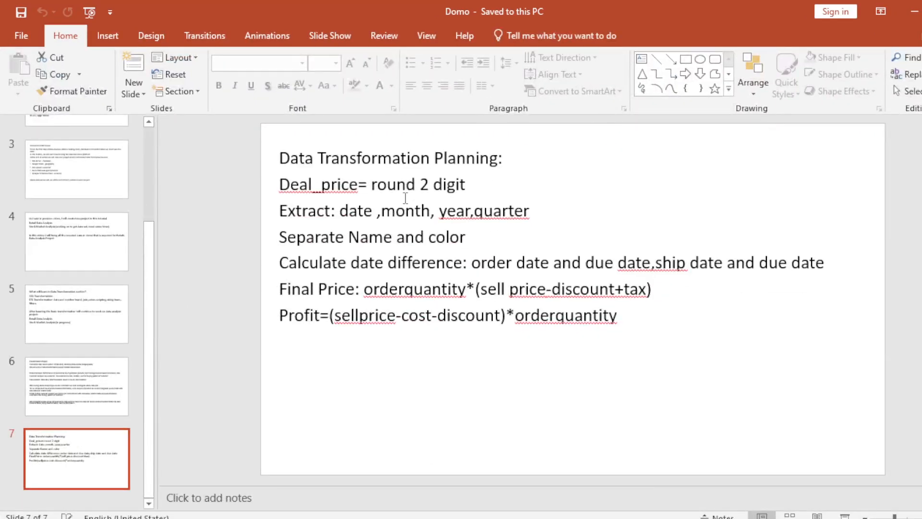
pyautogui.click(502, 270)
pyautogui.click(502, 270)
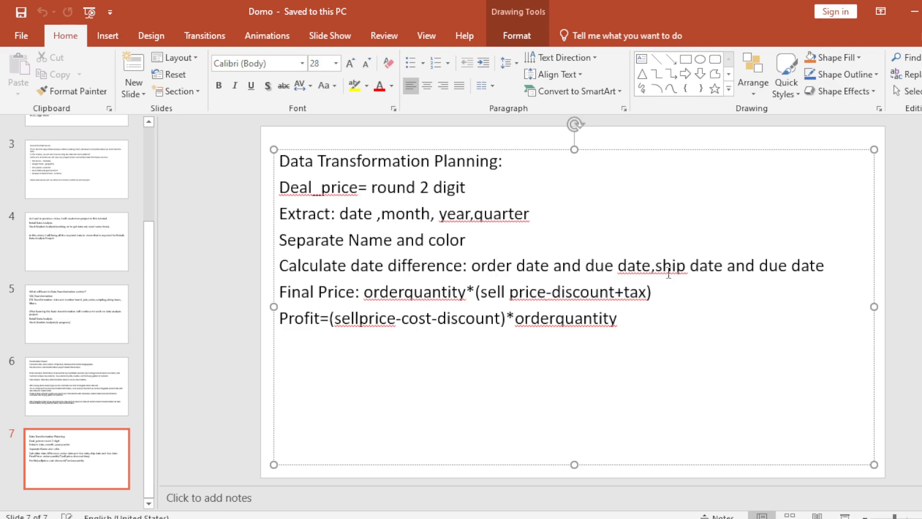
pyautogui.hotkey('alt', 'Tab')
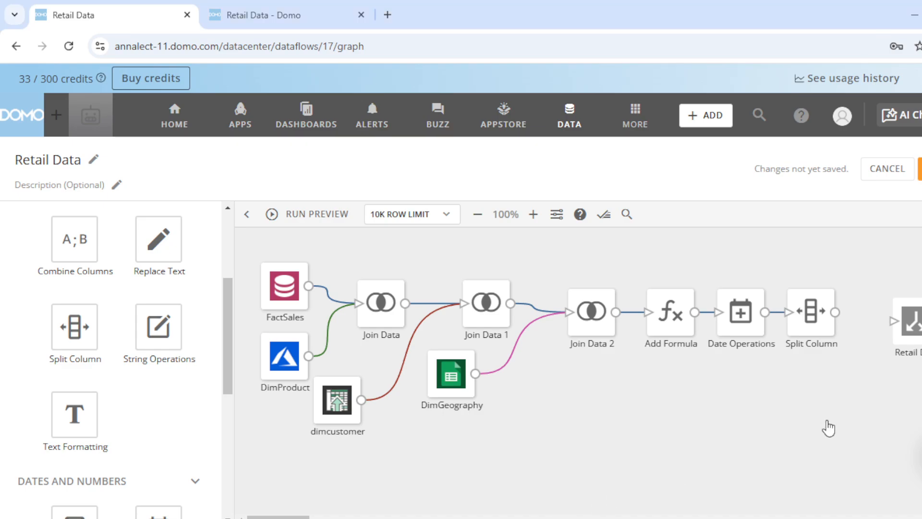
# Review the existing OrderDate operations configured in the Date Operations tile
pyautogui.click(738, 320)
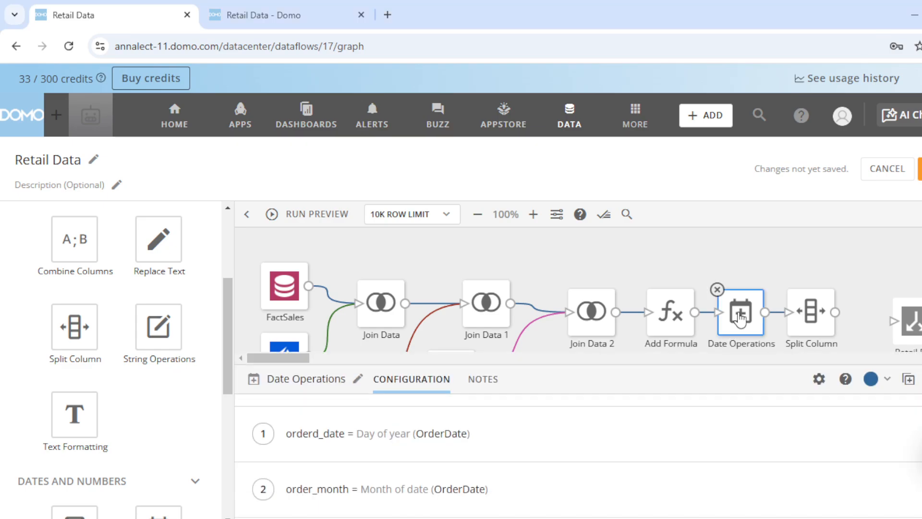
pyautogui.click(856, 321)
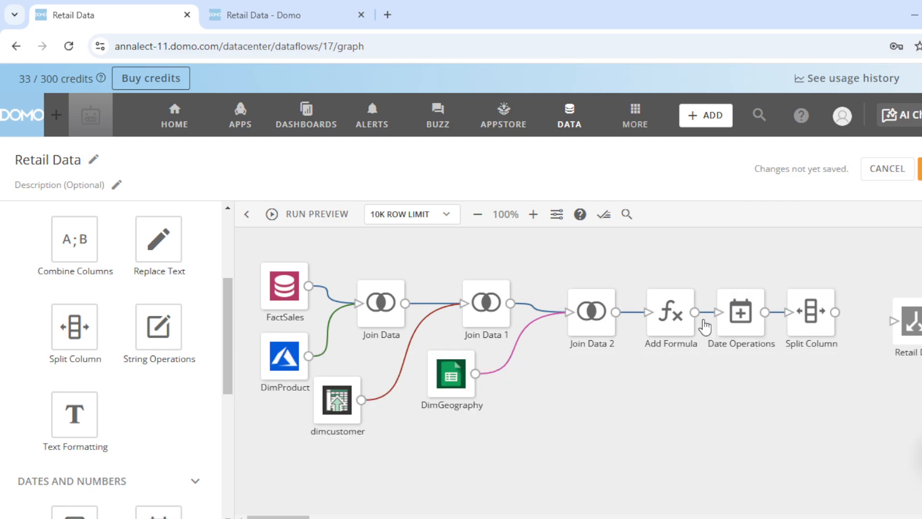
pyautogui.click(735, 321)
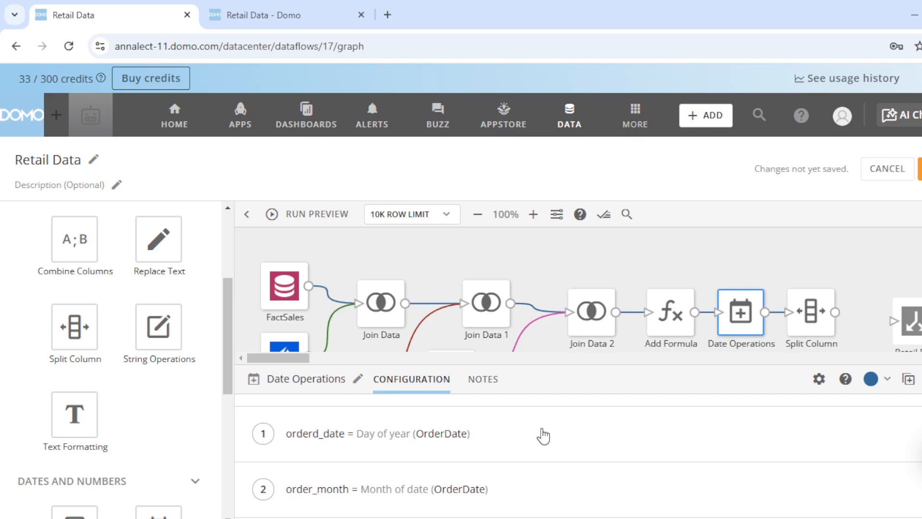
pyautogui.scroll(-3, 535, 441)
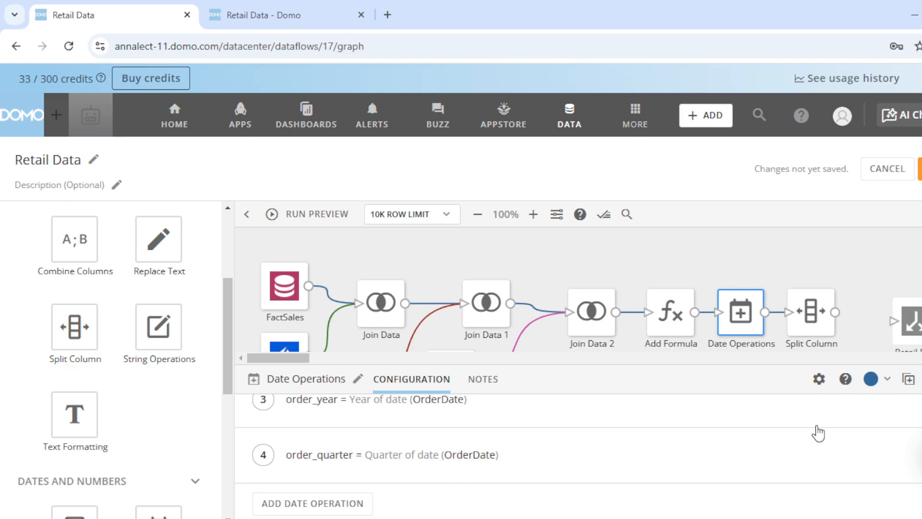
pyautogui.click(858, 303)
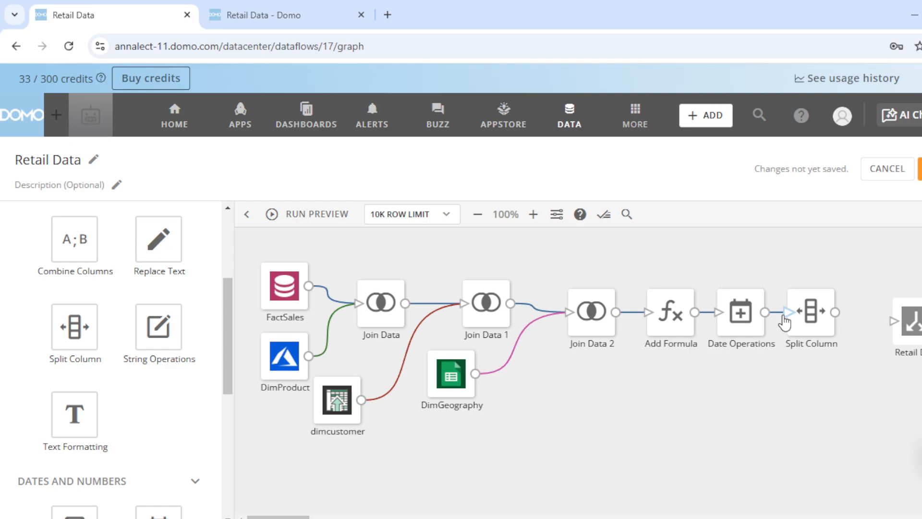
# Add a date operation to the Date Operations tile with the new column name diff_orderdate_duedate
pyautogui.click(737, 318)
pyautogui.scroll(-3, 269, 486)
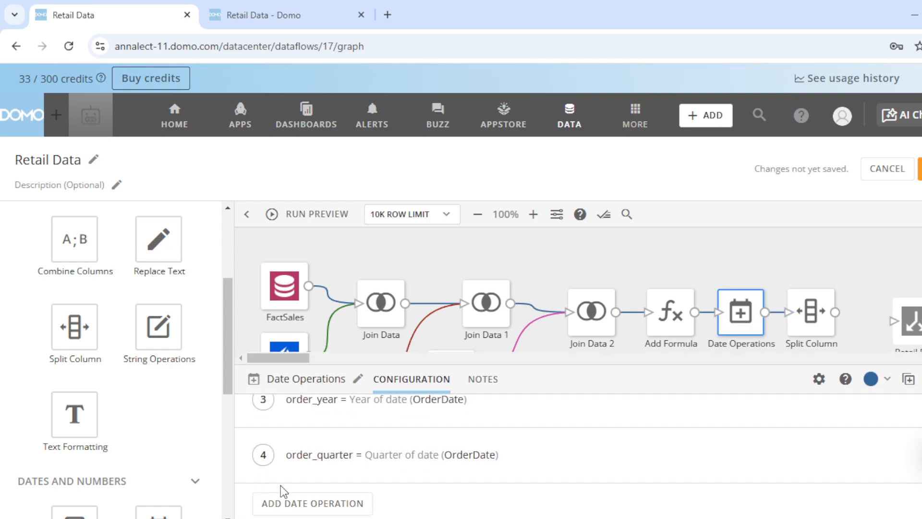
pyautogui.click(297, 500)
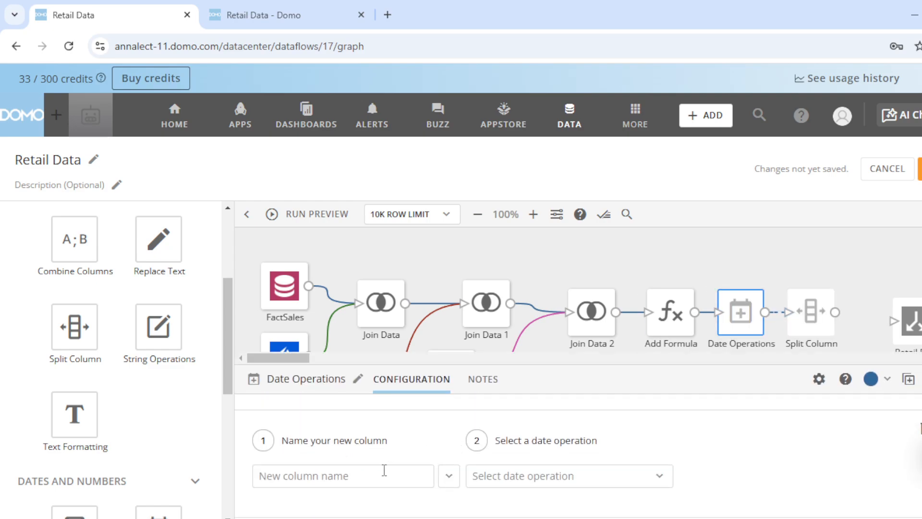
pyautogui.click(384, 470)
pyautogui.write('dif')
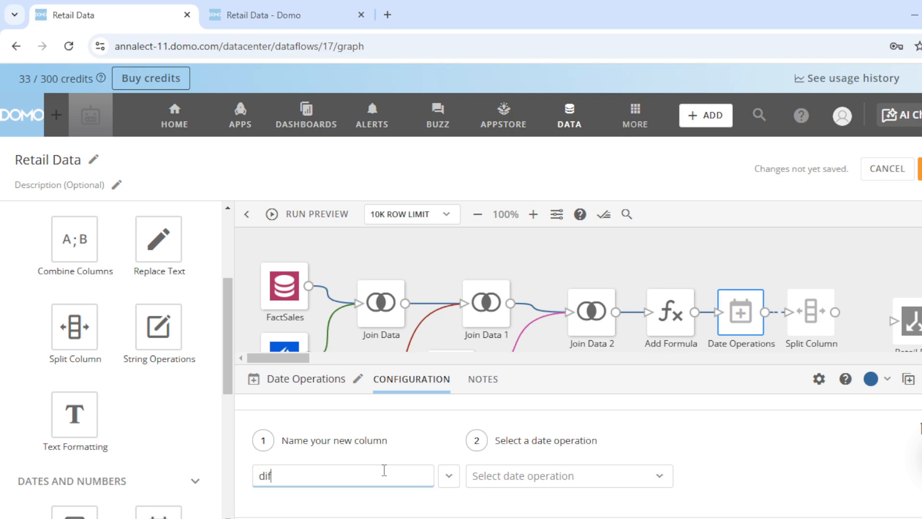
pyautogui.write('f_order')
pyautogui.write('_')
pyautogui.write('date')
pyautogui.write('_due')
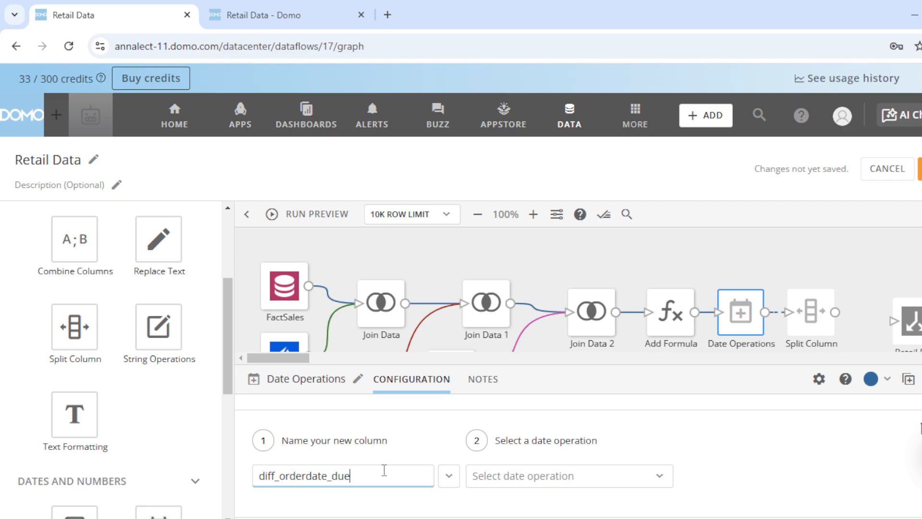
pyautogui.write('_dat')
pyautogui.press('BackSpace')
pyautogui.press('BackSpace')
pyautogui.write('date')
# Set the diff_orderdate_duedate operation to Difference between dates, measured in Days
pyautogui.click(573, 475)
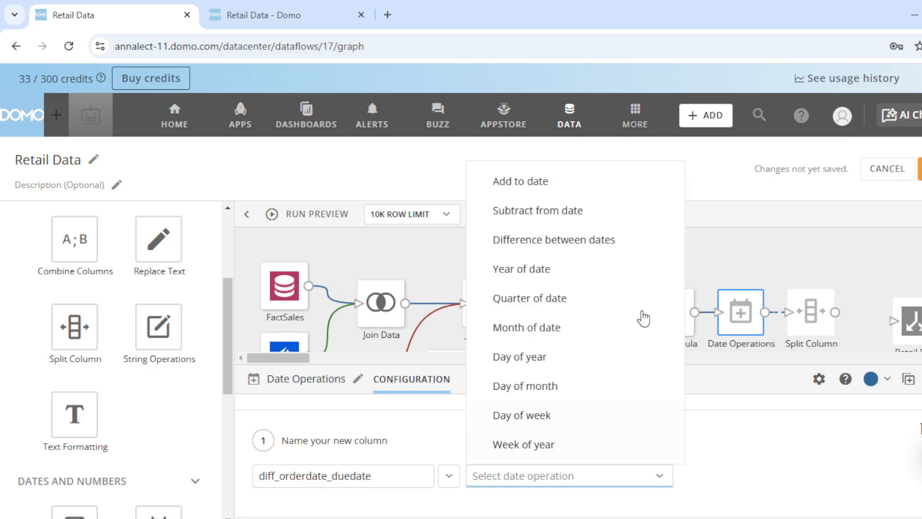
pyautogui.click(617, 240)
pyautogui.scroll(-2, 748, 509)
pyautogui.scroll(2, 756, 488)
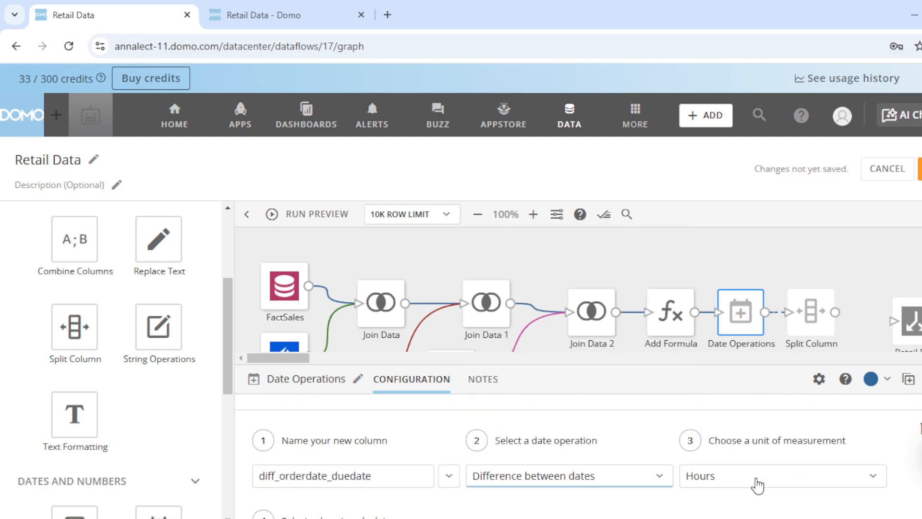
pyautogui.click(757, 481)
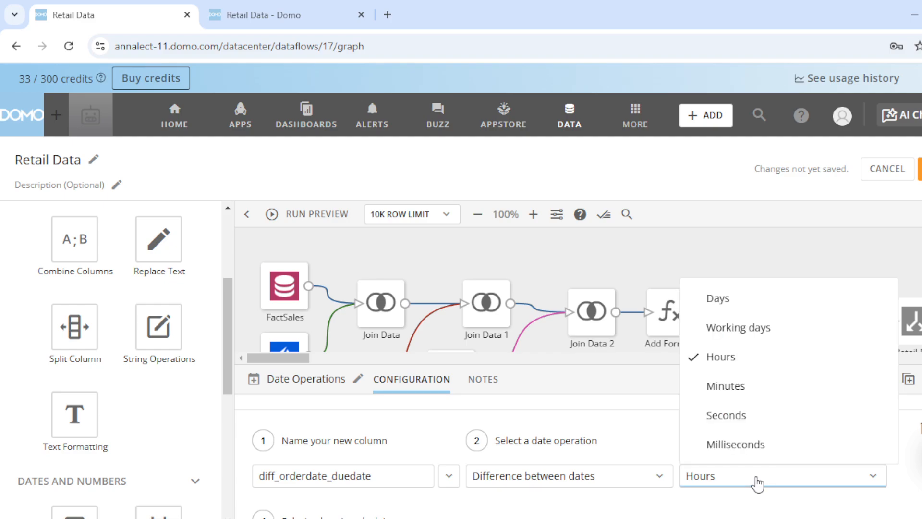
pyautogui.click(747, 301)
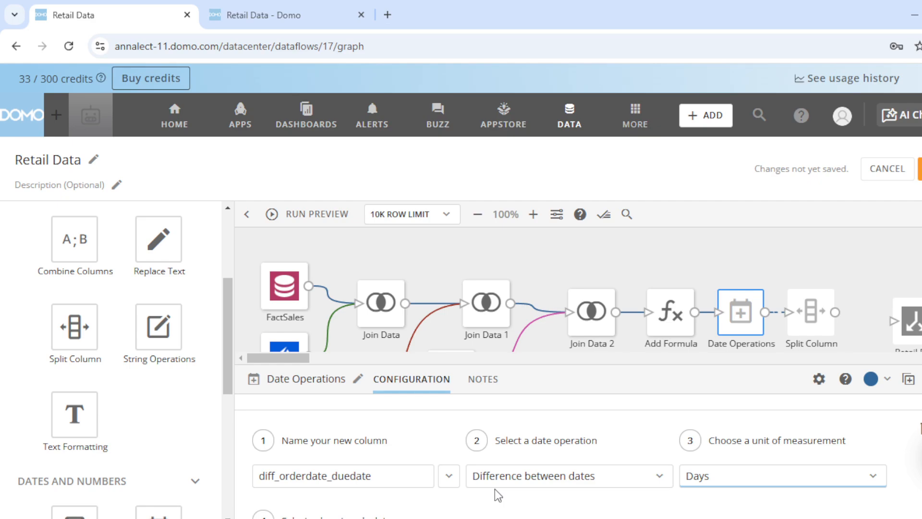
# Set the diff_orderdate_duedate calculation to the DueDate column minus the OrderDate column
pyautogui.scroll(-2, 438, 493)
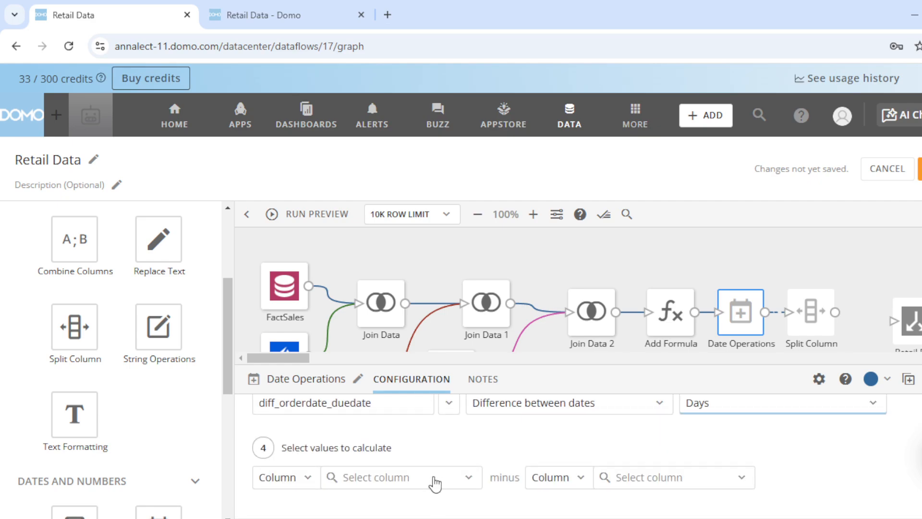
pyautogui.click(432, 479)
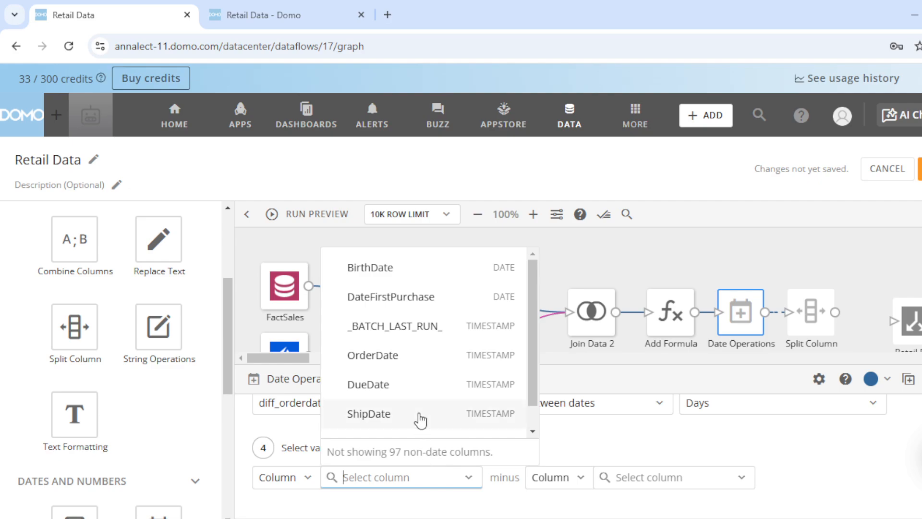
pyautogui.click(422, 359)
pyautogui.click(699, 480)
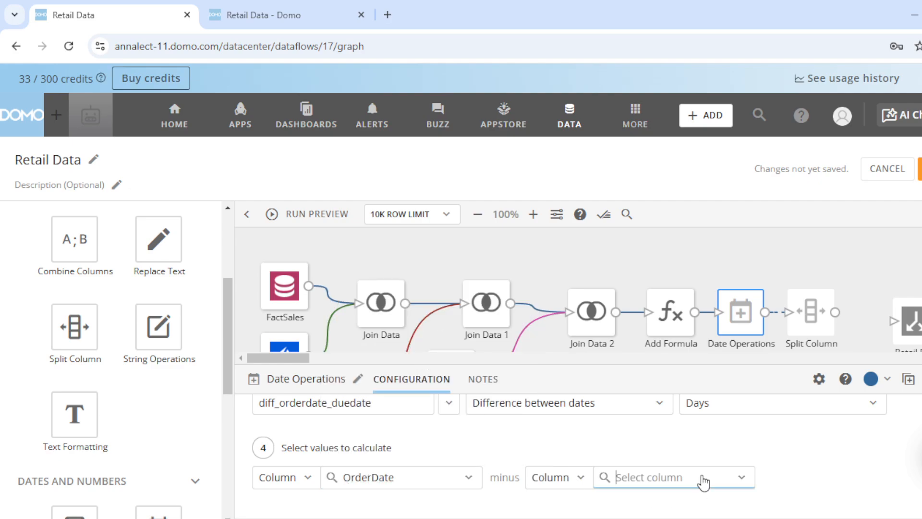
pyautogui.click(411, 478)
pyautogui.click(396, 384)
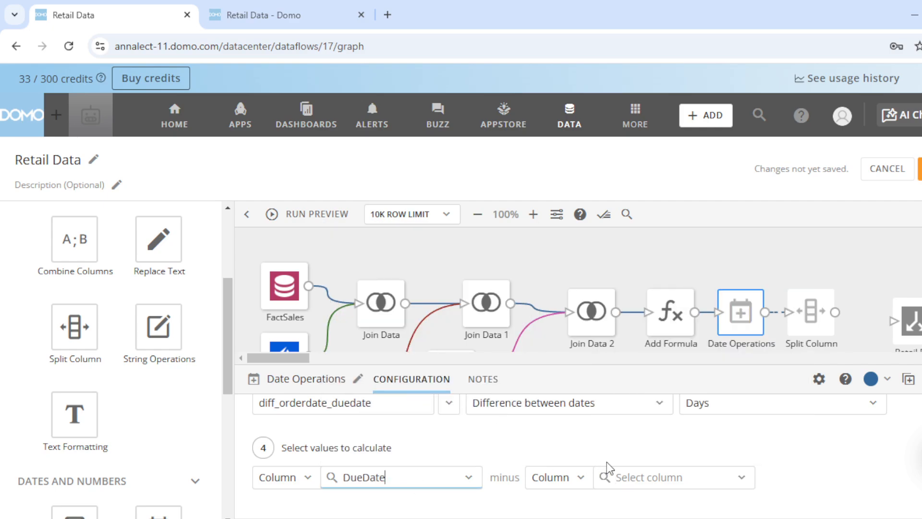
pyautogui.click(644, 478)
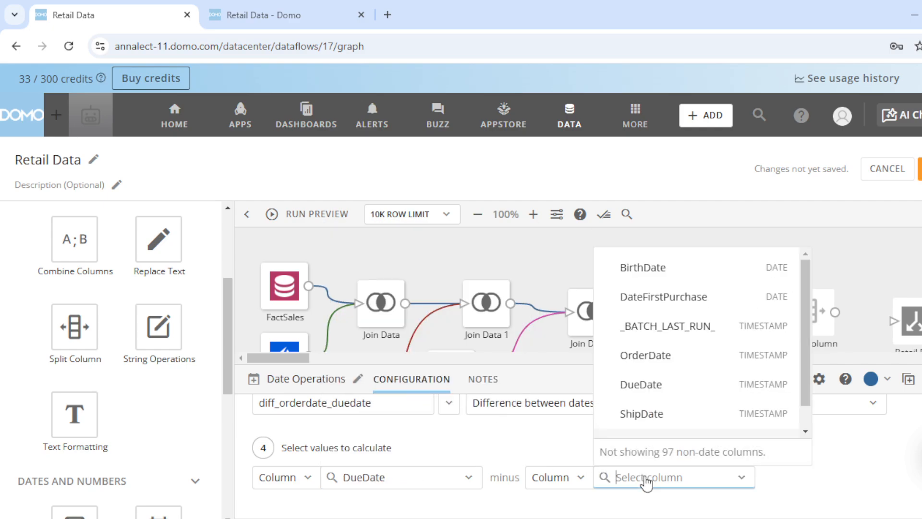
pyautogui.click(680, 363)
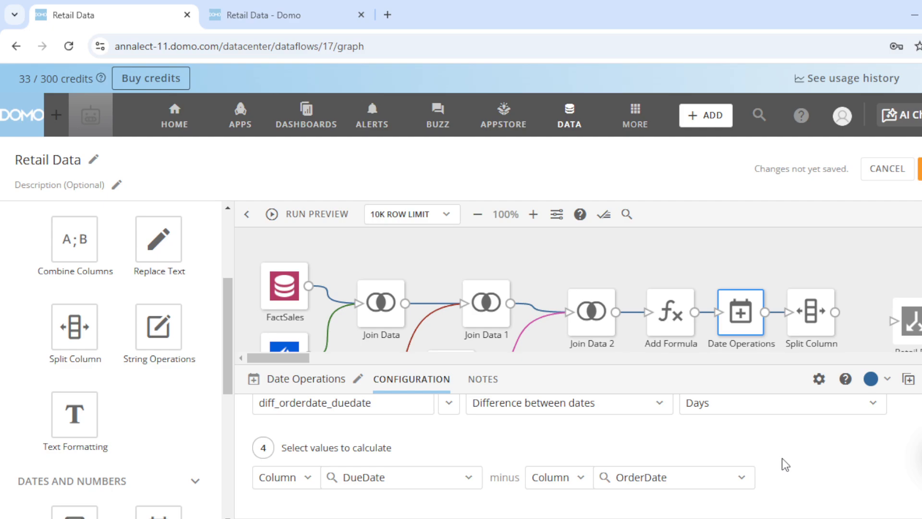
# Add another date operation with the new column name diff_shipdate_duedate, using Difference between dates
pyautogui.scroll(-1, 782, 457)
pyautogui.click(277, 501)
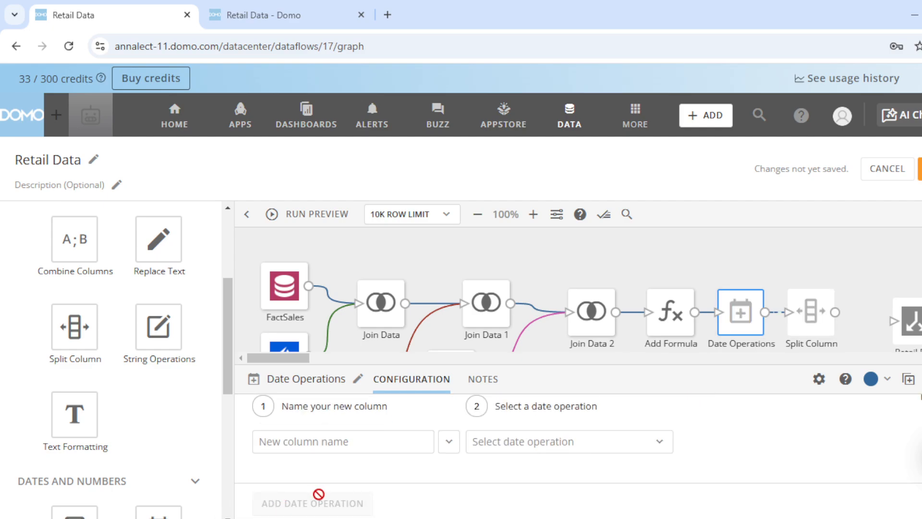
pyautogui.click(338, 439)
pyautogui.write('diff')
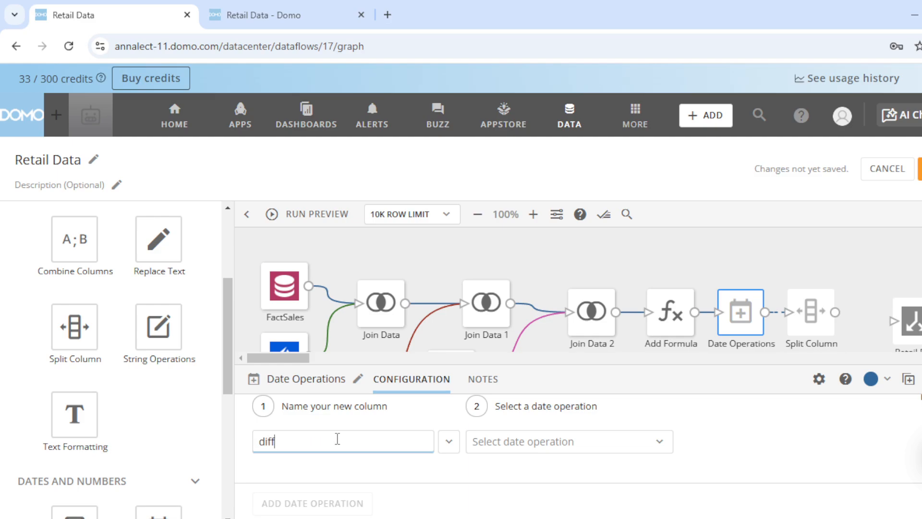
pyautogui.write('_shipdate')
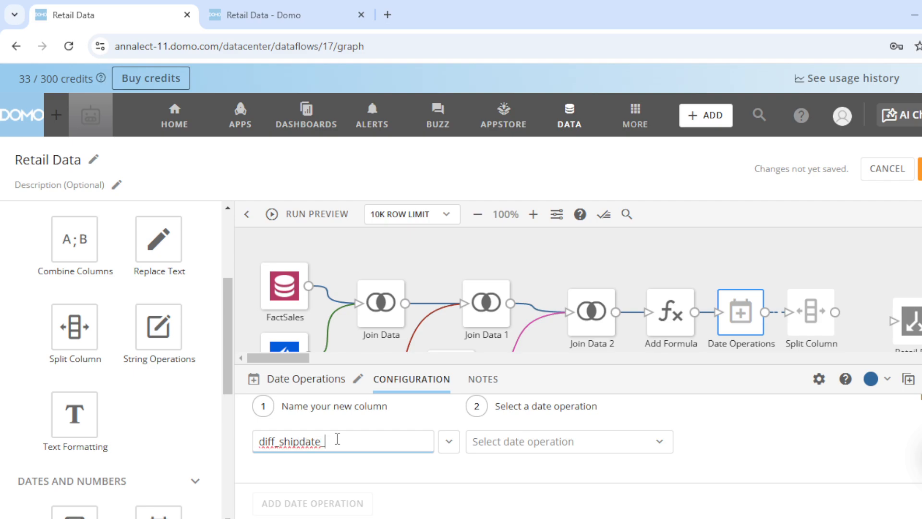
pyautogui.write('_duedate')
pyautogui.click(509, 450)
pyautogui.click(609, 208)
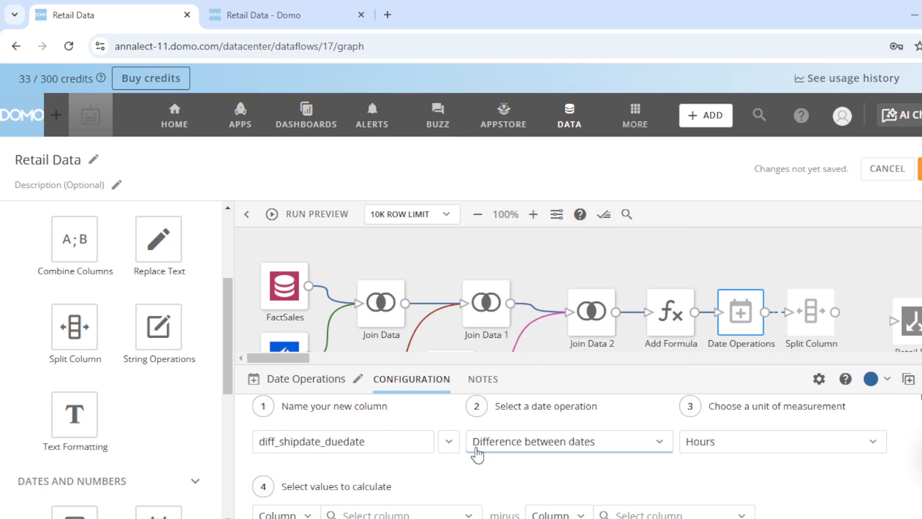
# Set the diff_shipdate_duedate calculation to the DueDate column minus the ShipDate column
pyautogui.scroll(-2, 382, 509)
pyautogui.click(453, 441)
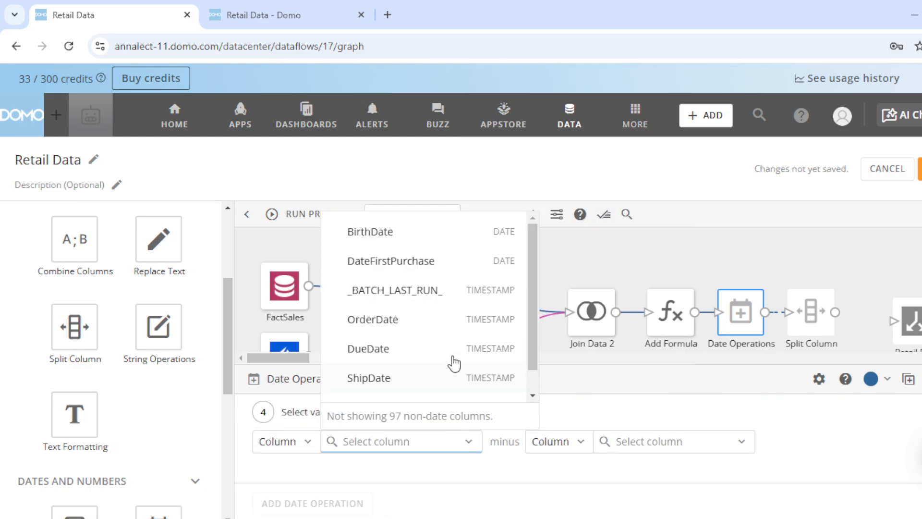
pyautogui.click(427, 347)
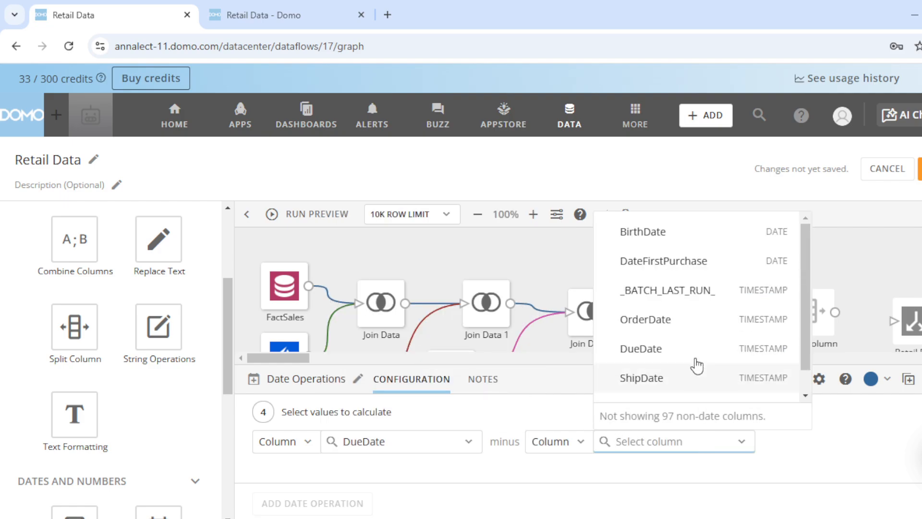
pyautogui.click(669, 378)
pyautogui.scroll(2, 720, 497)
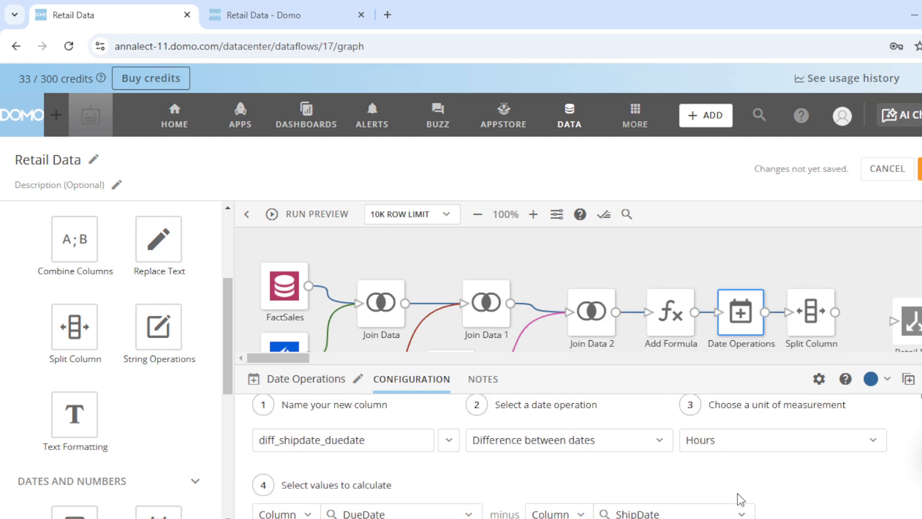
# Set the diff_shipdate_duedate unit of measurement to Days and close the Date Operations configuration
pyautogui.scroll(-2, 396, 461)
pyautogui.scroll(3, 547, 432)
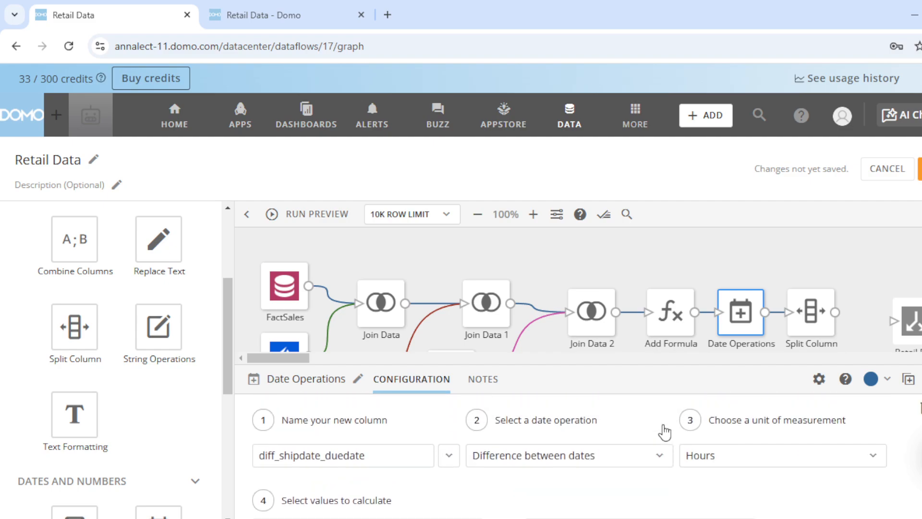
pyautogui.scroll(1, 664, 433)
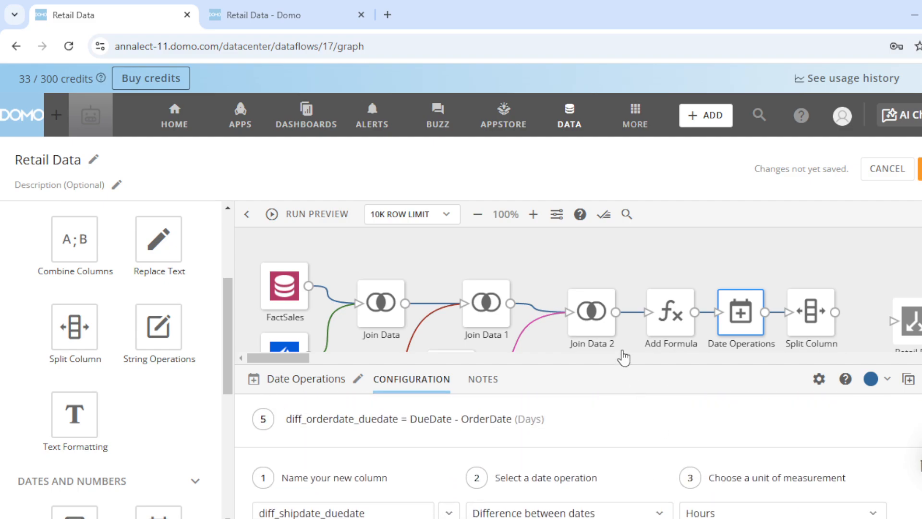
pyautogui.moveTo(618, 366); pyautogui.dragTo(658, 185)
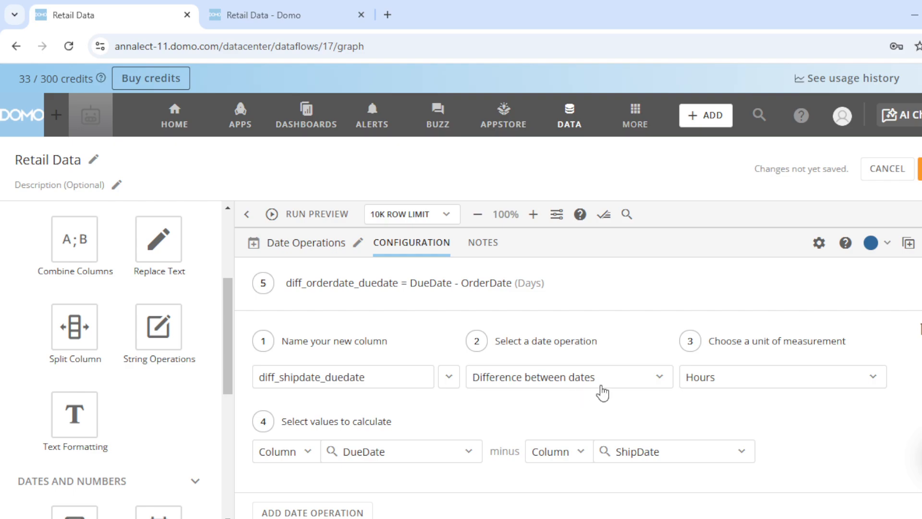
pyautogui.click(749, 384)
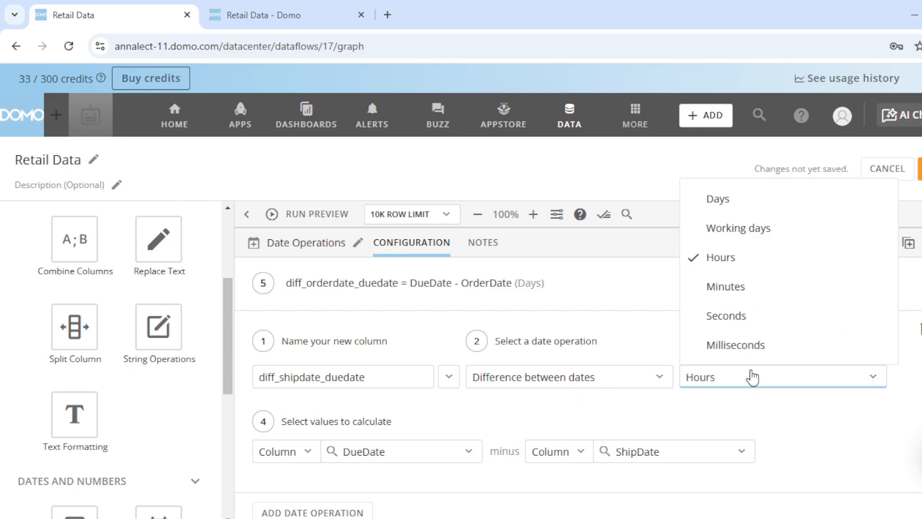
pyautogui.click(758, 197)
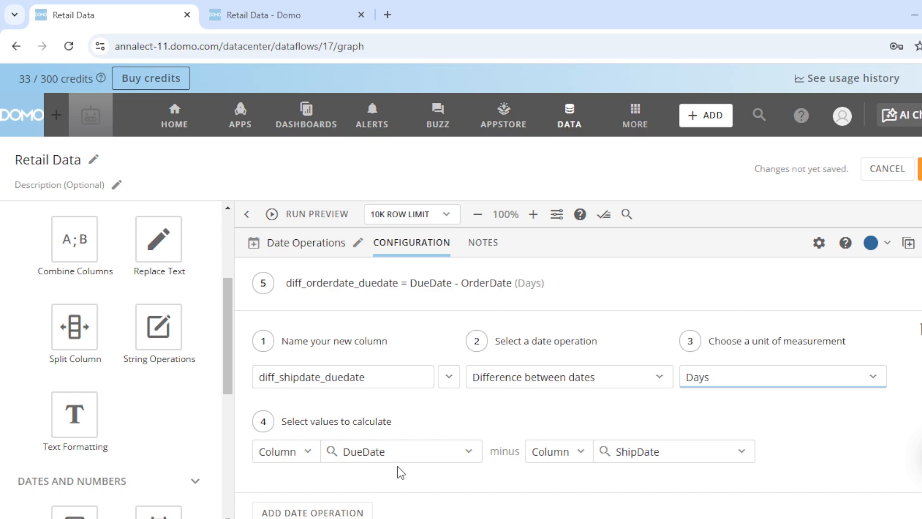
pyautogui.scroll(2, 506, 473)
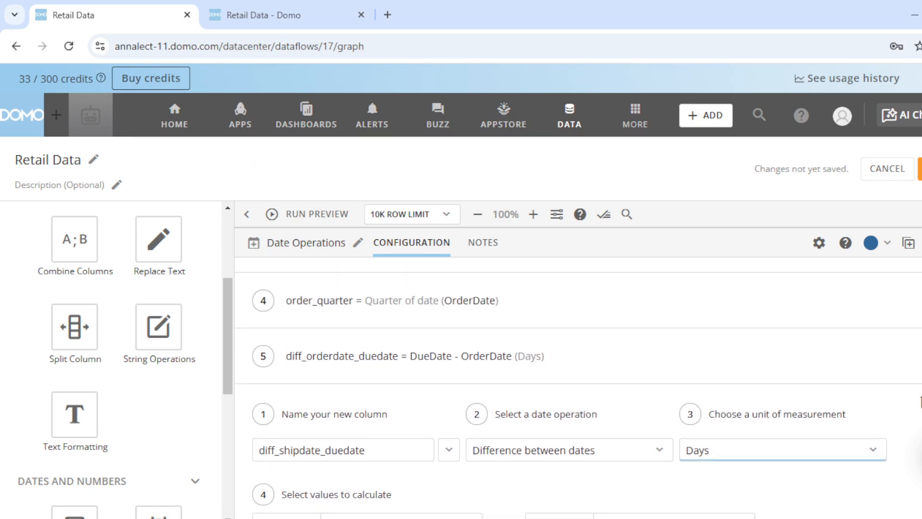
pyautogui.click(921, 242)
pyautogui.hotkey('alt', 'Tab')
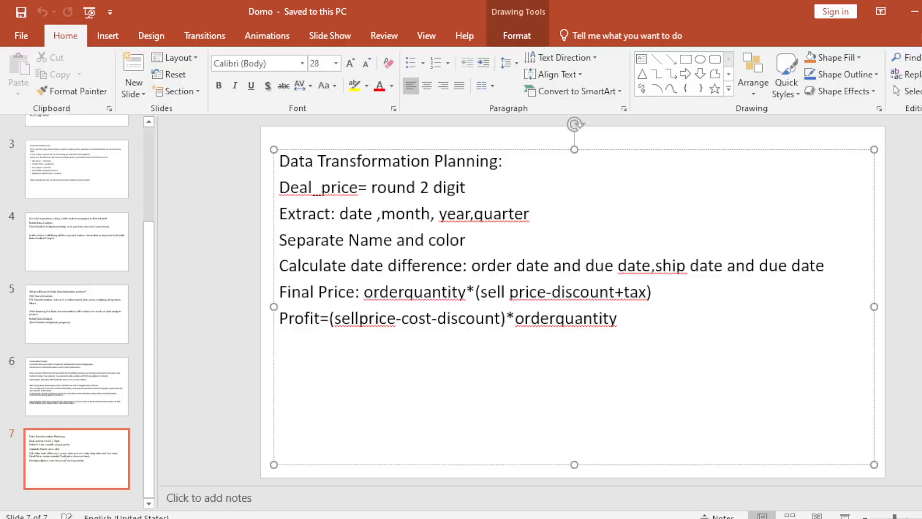
pyautogui.hotkey('alt', 'Tab')
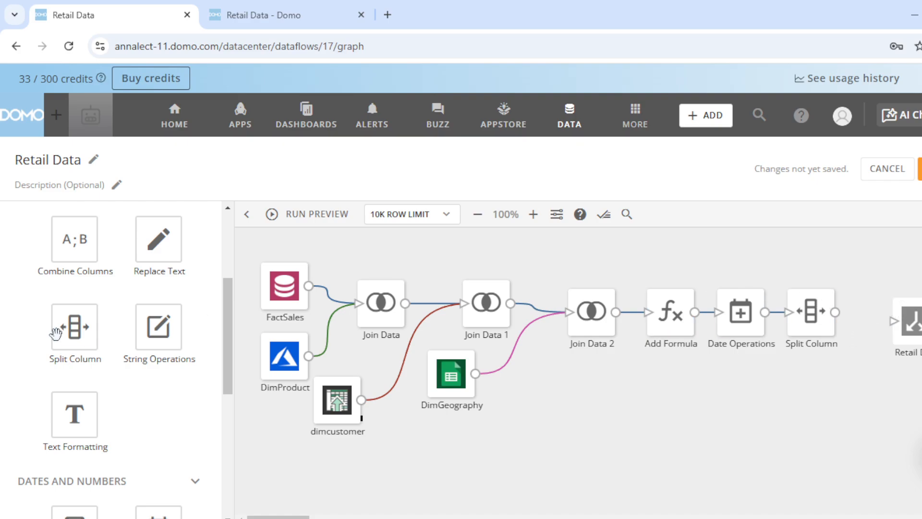
pyautogui.scroll(2, 95, 308)
pyautogui.scroll(-3, 102, 324)
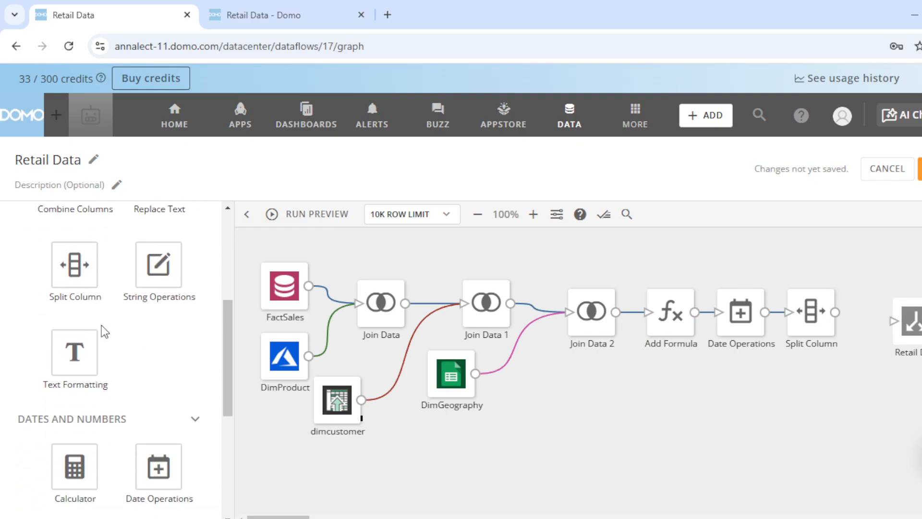
pyautogui.scroll(-5, 102, 325)
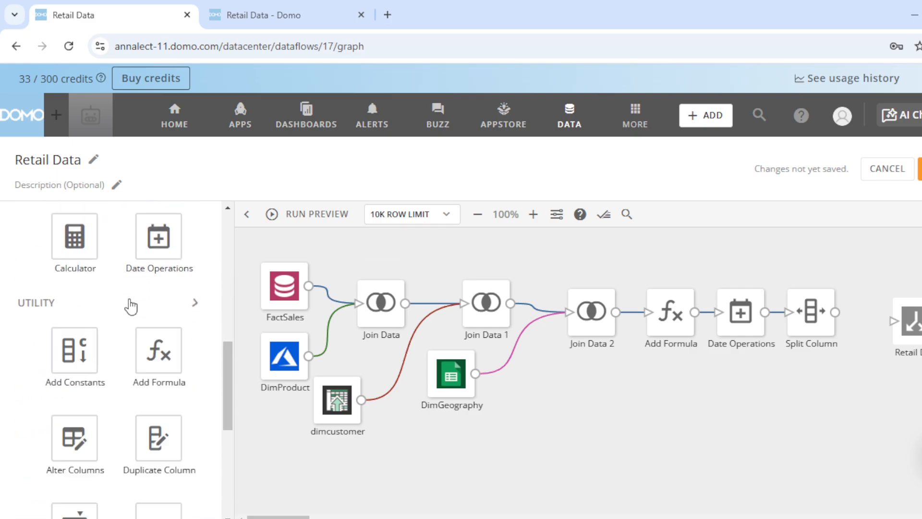
pyautogui.moveTo(159, 350); pyautogui.dragTo(895, 294)
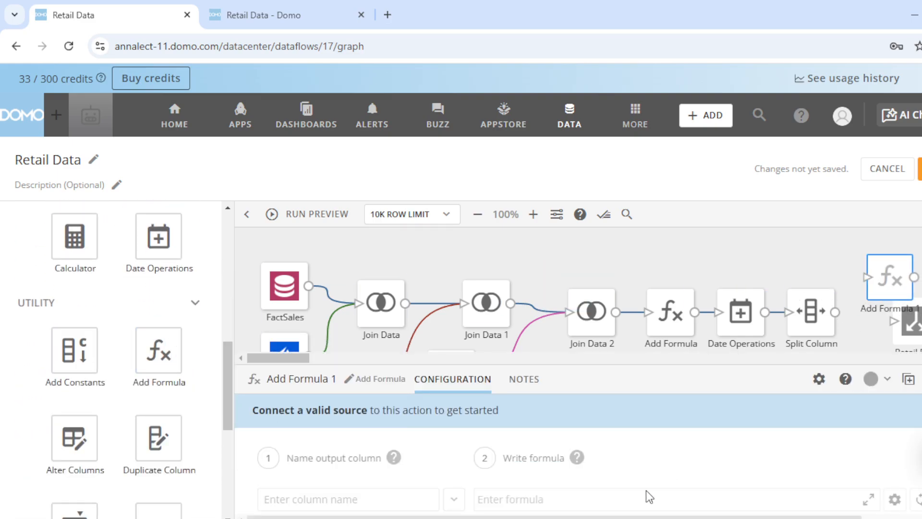
pyautogui.hotkey('alt', 'Tab')
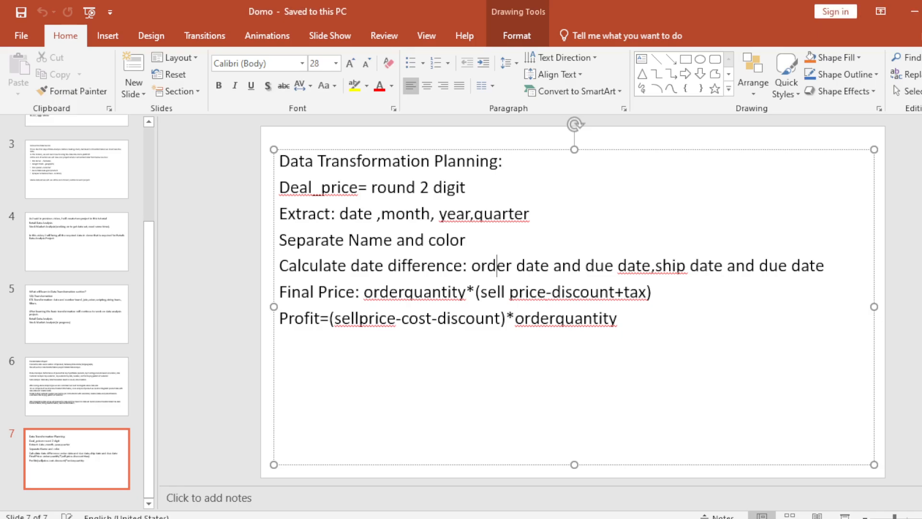
pyautogui.hotkey('alt', 'Tab')
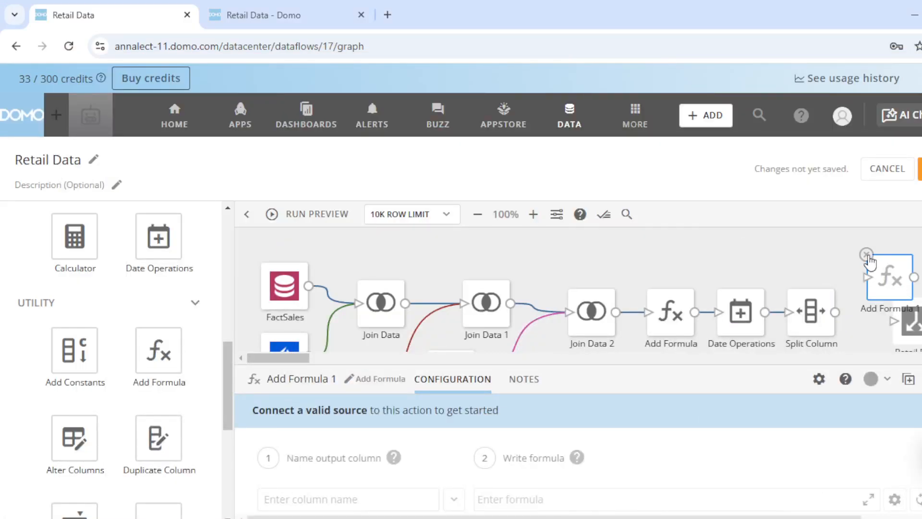
pyautogui.click(867, 256)
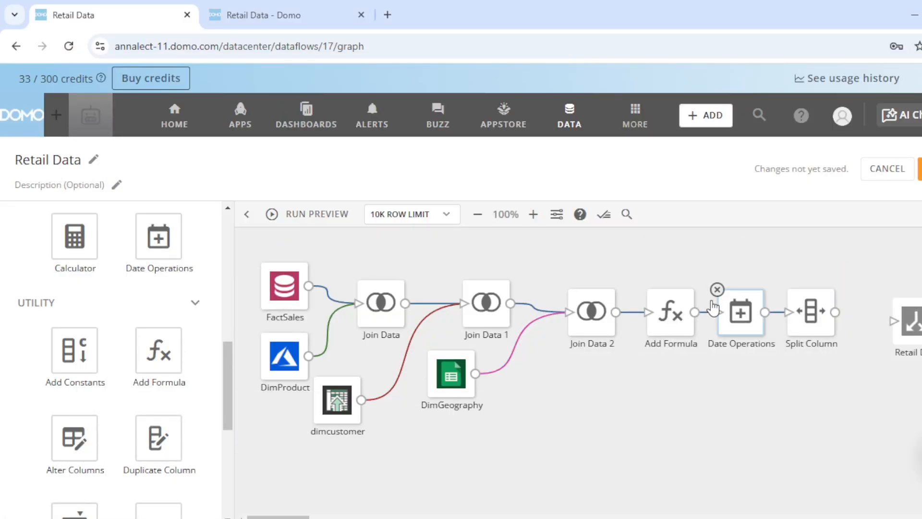
# In the existing Add Formula tile, name the output column of the empty third formula final_price
pyautogui.click(662, 322)
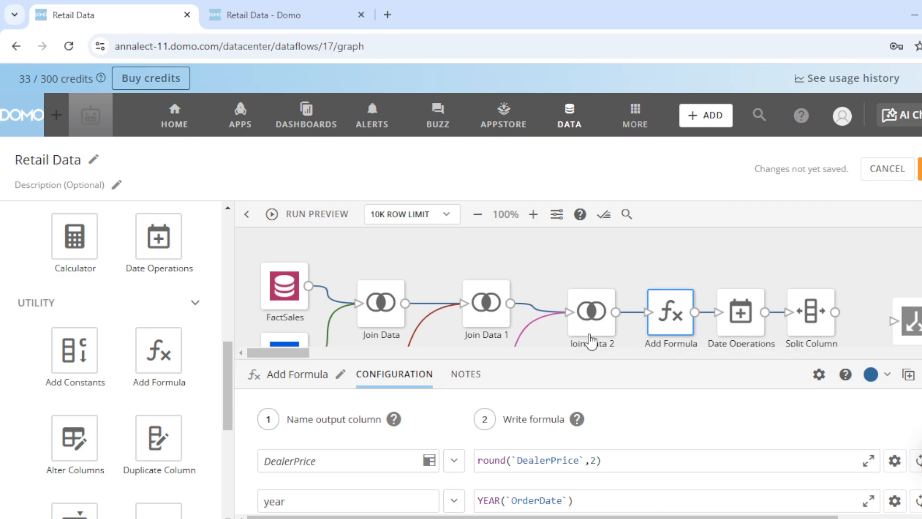
pyautogui.moveTo(592, 356); pyautogui.dragTo(583, 275)
pyautogui.click(288, 456)
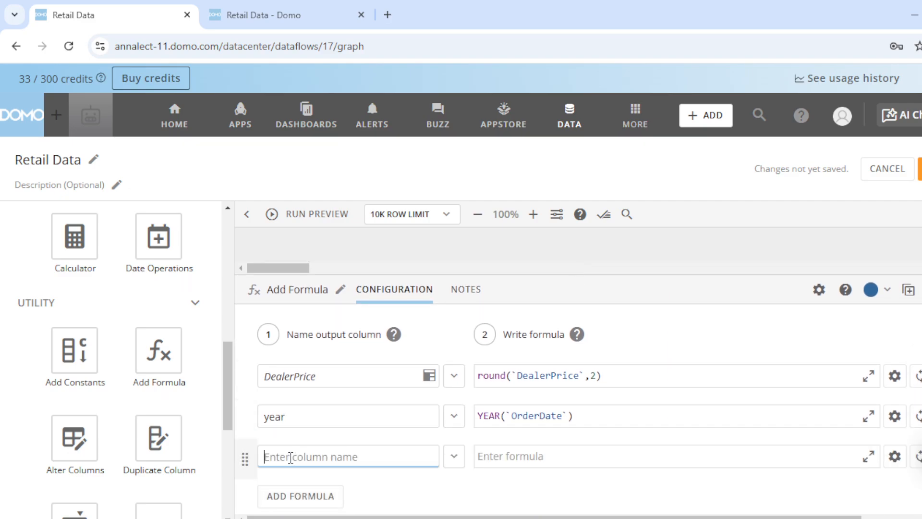
pyautogui.write('final')
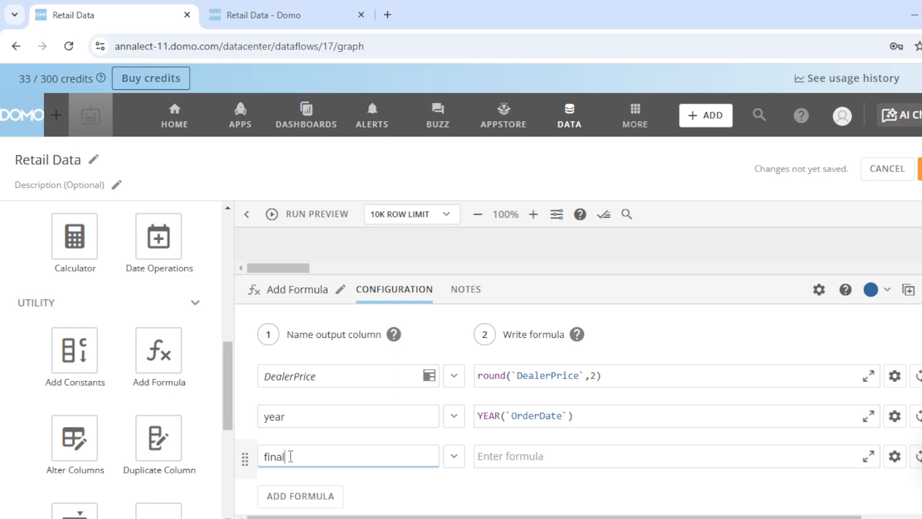
pyautogui.write('_price')
pyautogui.click(527, 461)
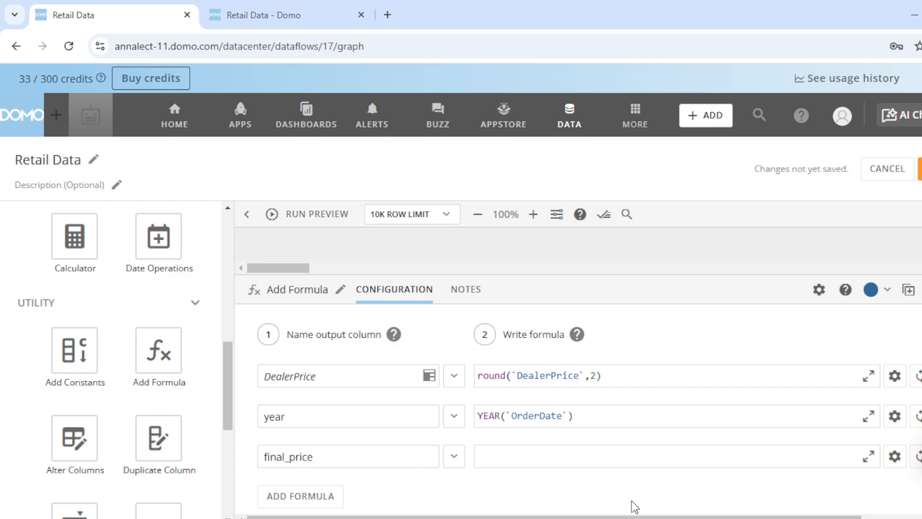
# Check the final price rule in the PowerPoint plan and begin the final_price formula with the OrderQuantity column and a multiplication sign
pyautogui.hotkey('alt', 'Tab')
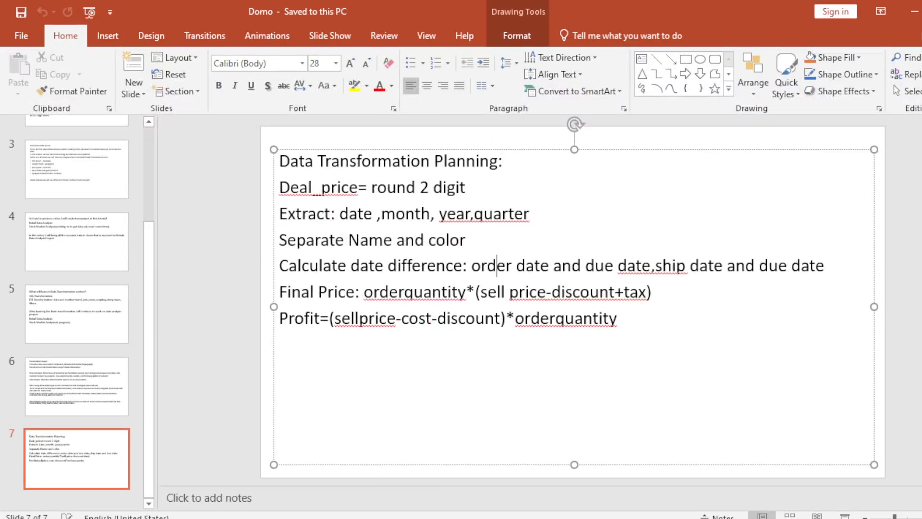
pyautogui.hotkey('alt', 'Tab')
pyautogui.hotkey('alt', 'Tab')
pyautogui.hotkey('alt', 'Tab')
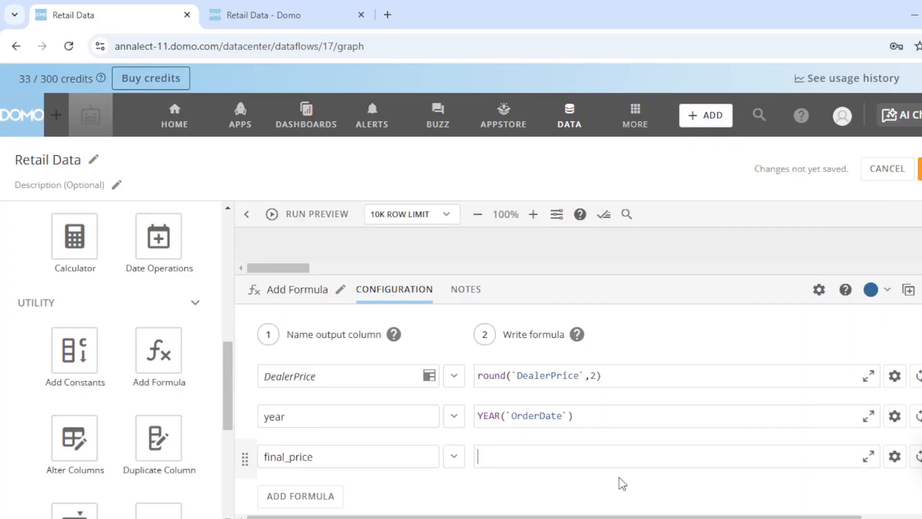
pyautogui.write('or')
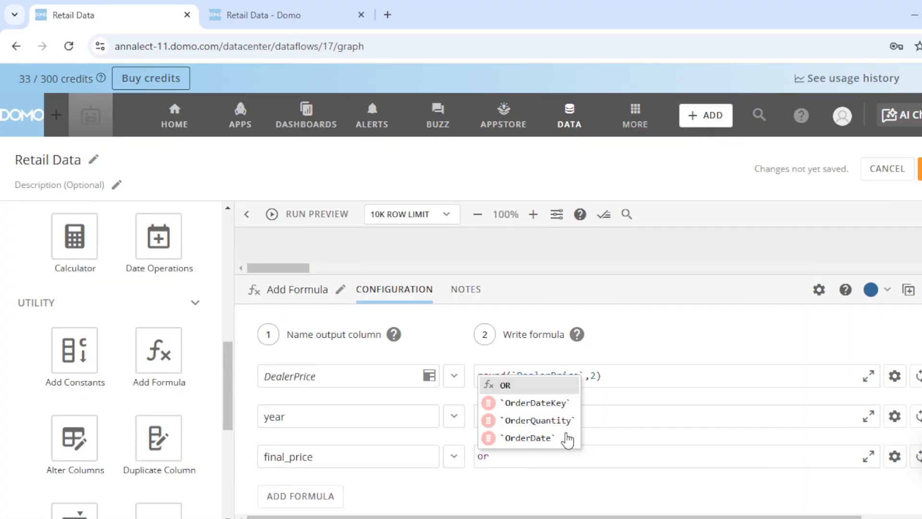
pyautogui.click(546, 420)
pyautogui.write('*')
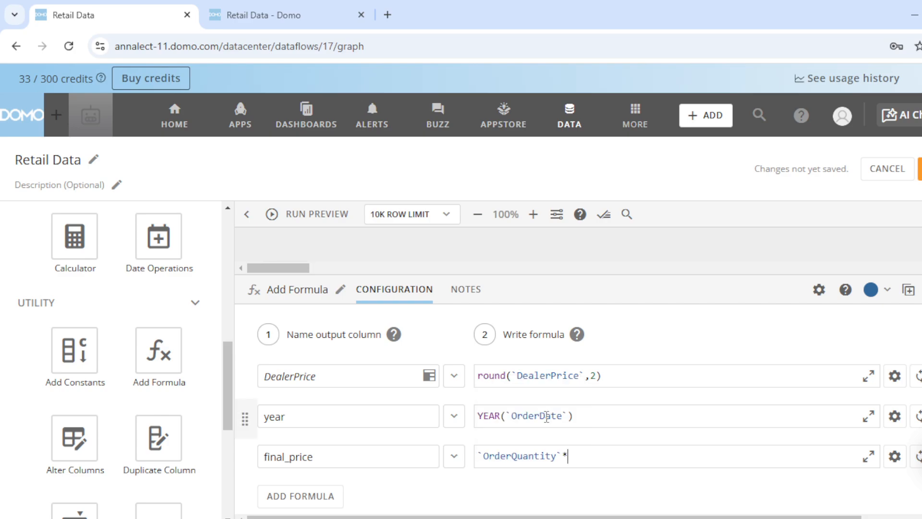
# Extend the final_price formula with an opening parenthesis and the SalesAmount column as the sell price
pyautogui.write('(se')
pyautogui.press('BackSpace')
pyautogui.press('BackSpace')
pyautogui.write('am')
pyautogui.press('BackSpace')
pyautogui.press('BackSpace')
pyautogui.write('se')
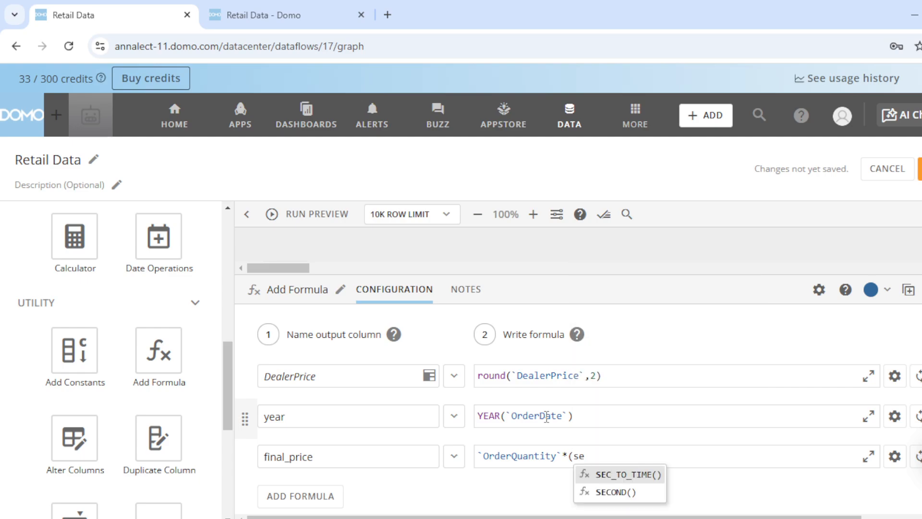
pyautogui.press('BackSpace')
pyautogui.press('BackSpace')
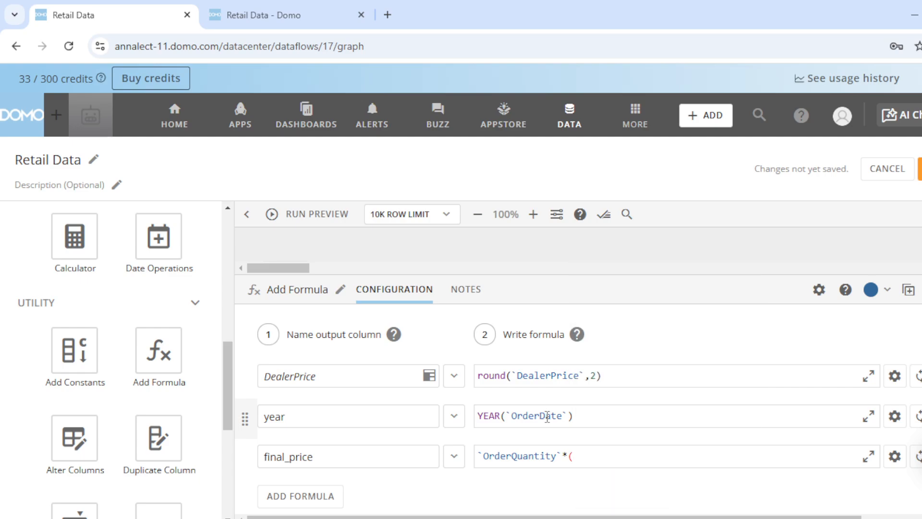
pyautogui.hotkey('alt', 'Tab')
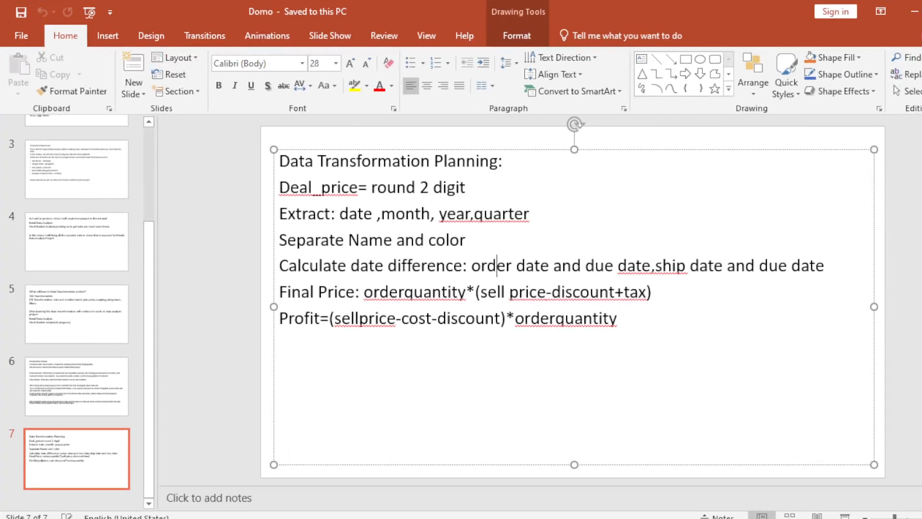
pyautogui.hotkey('alt', 'Tab')
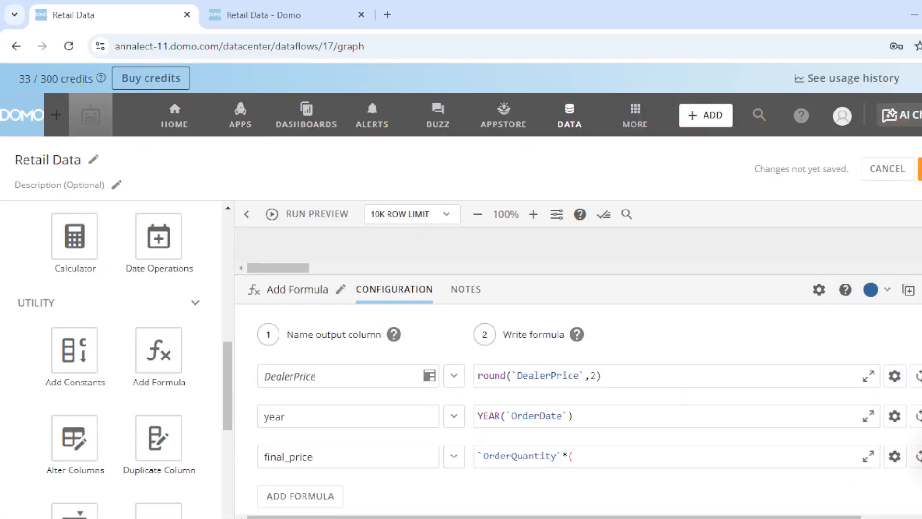
pyautogui.write('sa')
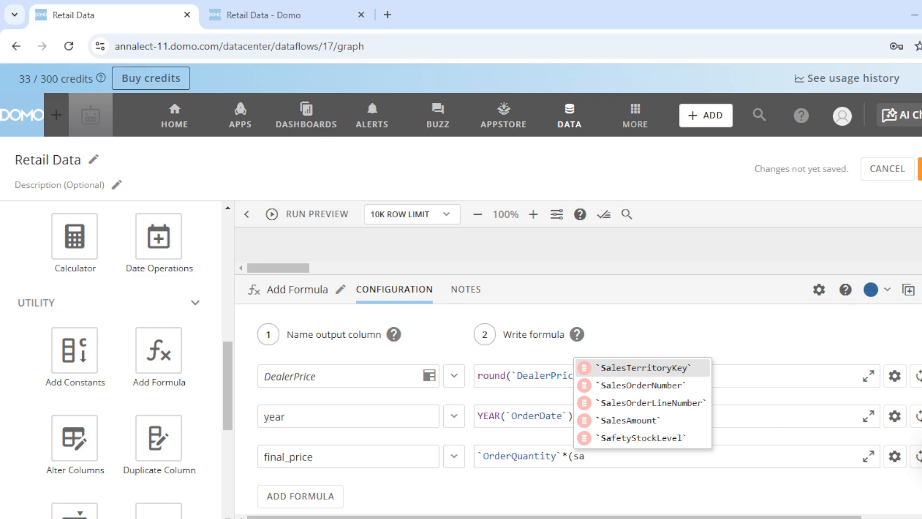
pyautogui.click(629, 421)
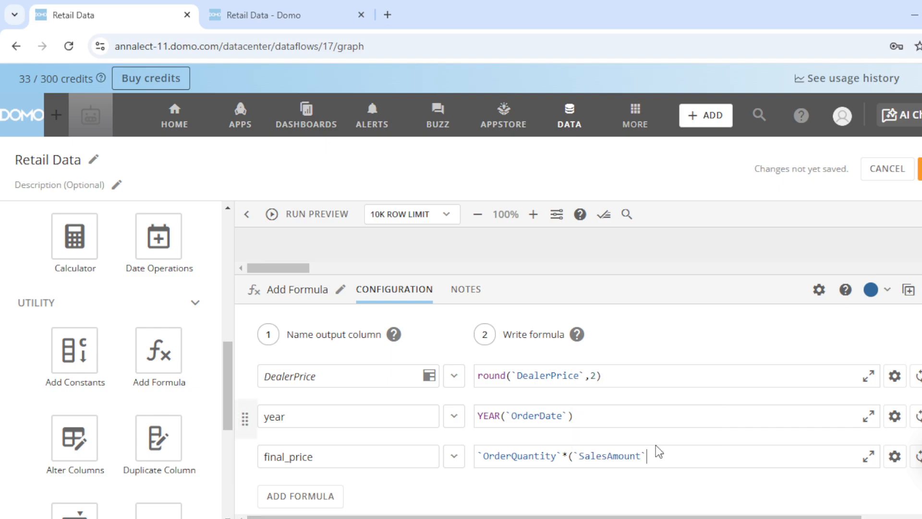
# Complete the final_price formula by subtracting the DiscountAmount column, adding the TaxAmt column and closing the parenthesis
pyautogui.write('-')
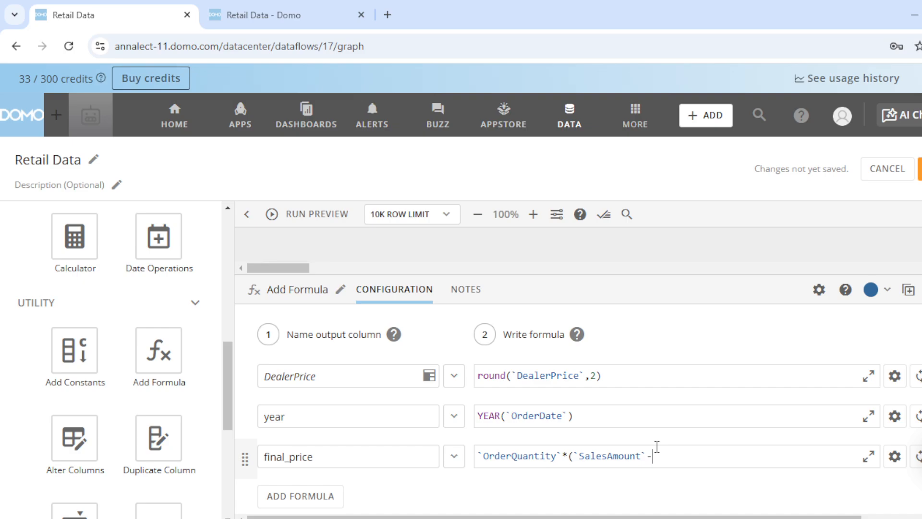
pyautogui.write('di')
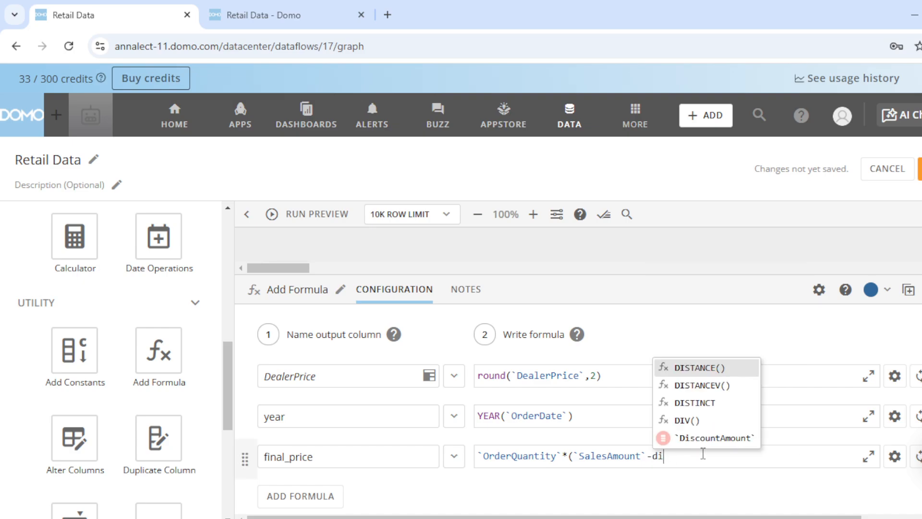
pyautogui.click(711, 437)
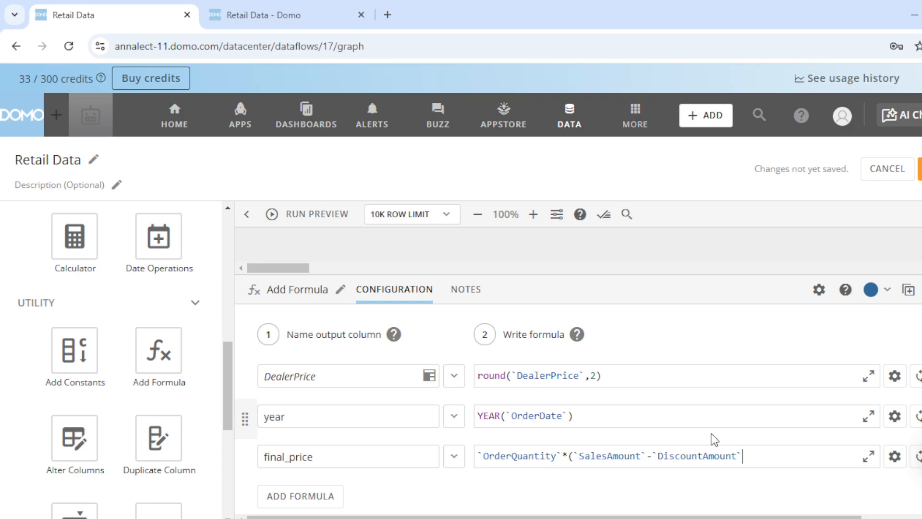
pyautogui.write('+tax')
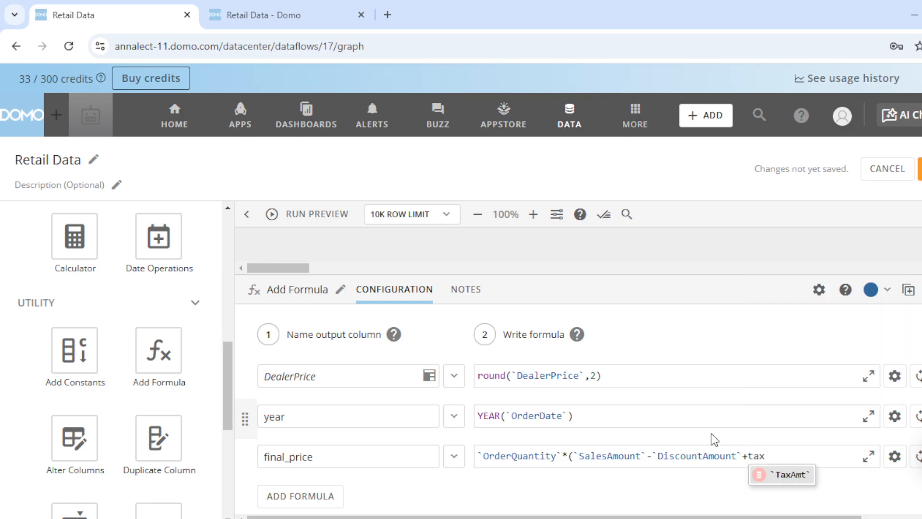
pyautogui.click(783, 475)
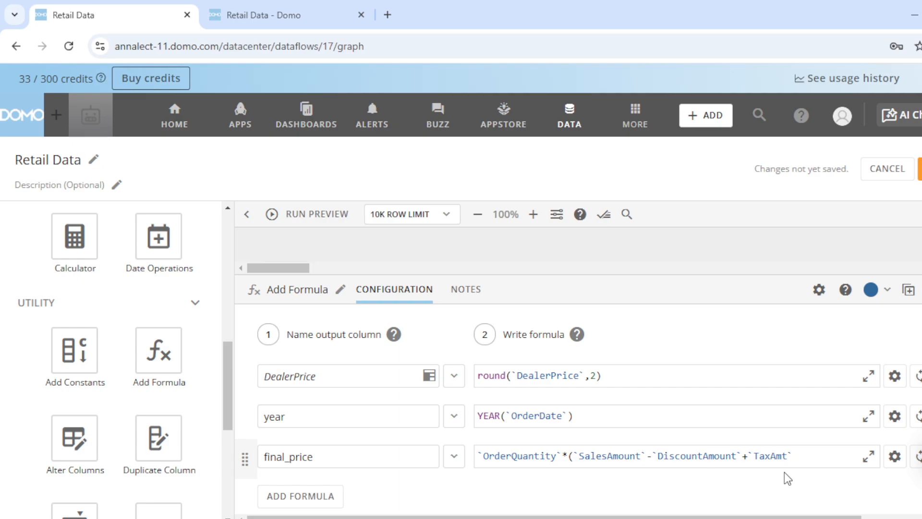
pyautogui.write(')')
# Check the profit rule in the PowerPoint plan and add a fourth formula in Domo with the output column name profit
pyautogui.scroll(-1, 453, 467)
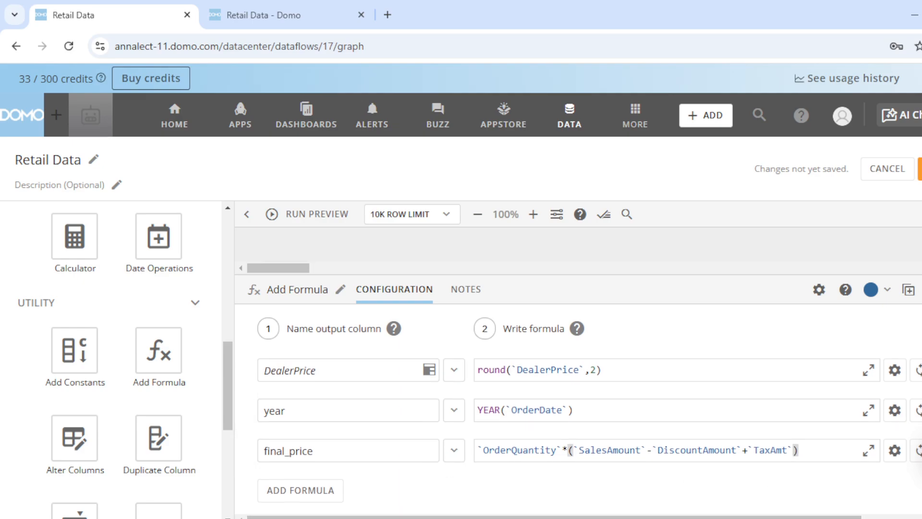
pyautogui.hotkey('alt', 'Tab')
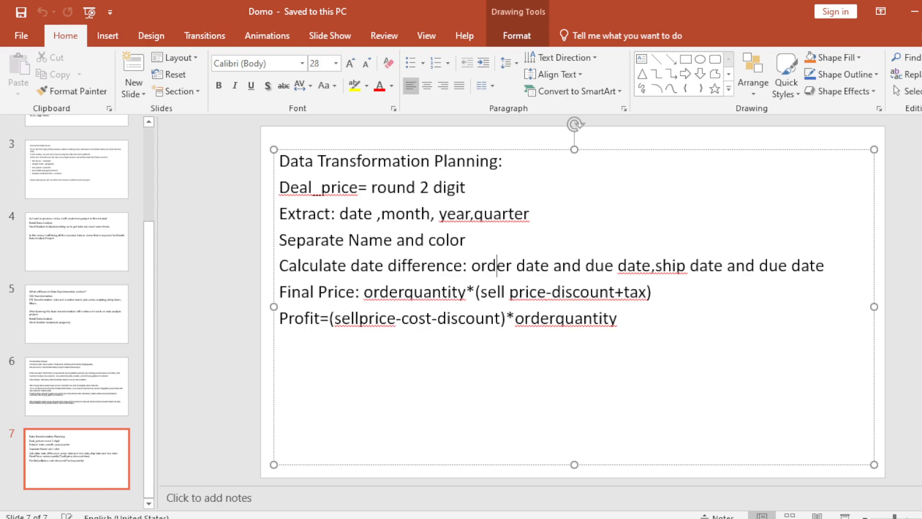
pyautogui.hotkey('alt', 'Tab')
pyautogui.click(289, 487)
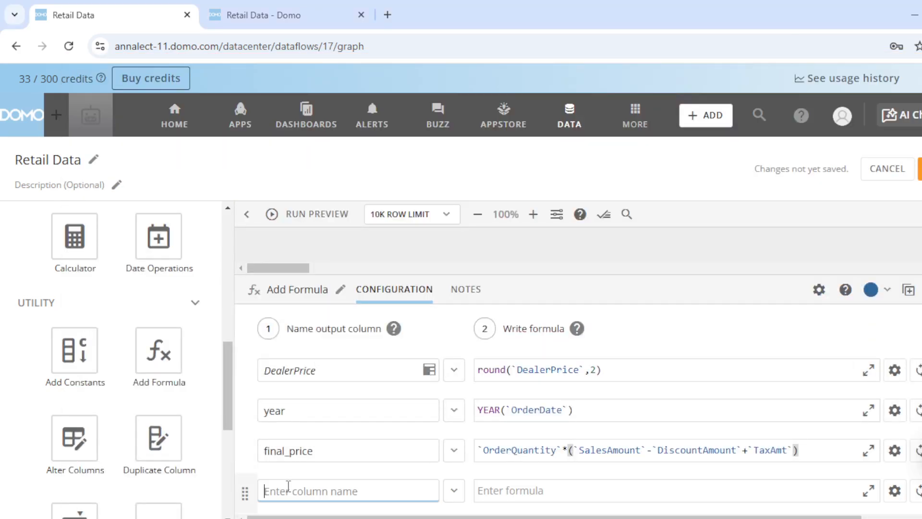
pyautogui.write('profit')
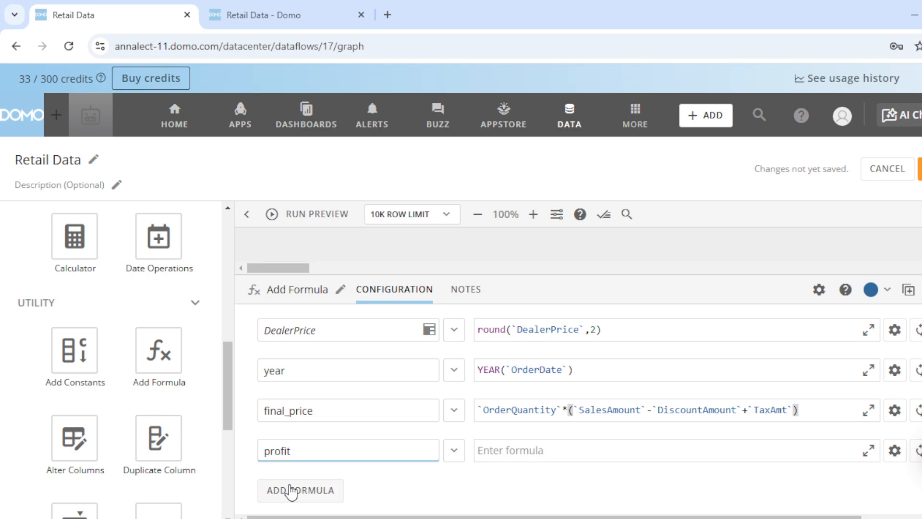
# Recheck the plan's profit rule and begin the profit formula with an opening parenthesis, the SalesAmount column and a minus sign
pyautogui.click(558, 449)
pyautogui.hotkey('alt', 'Tab')
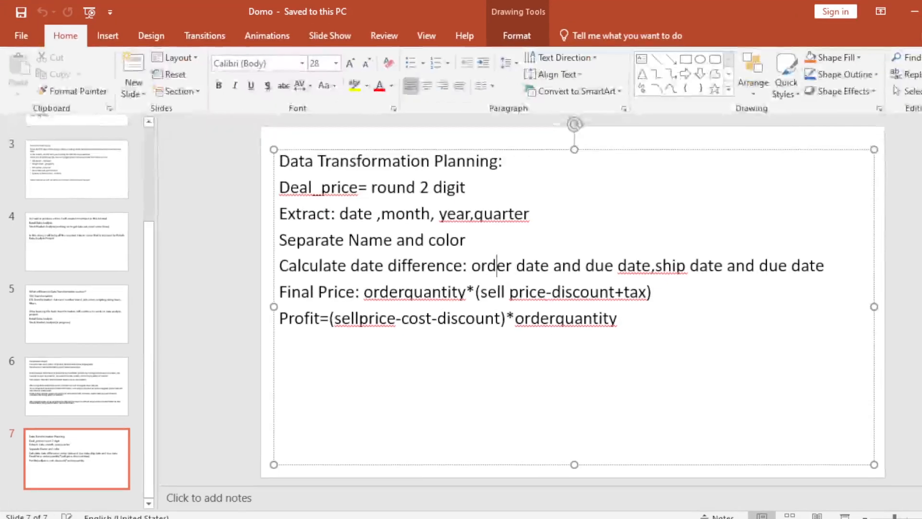
pyautogui.hotkey('alt', 'Tab')
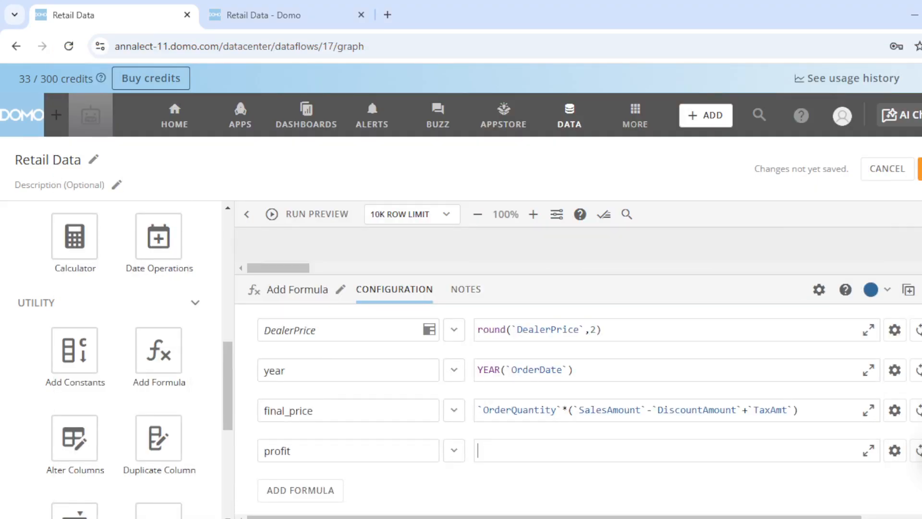
pyautogui.write('(se')
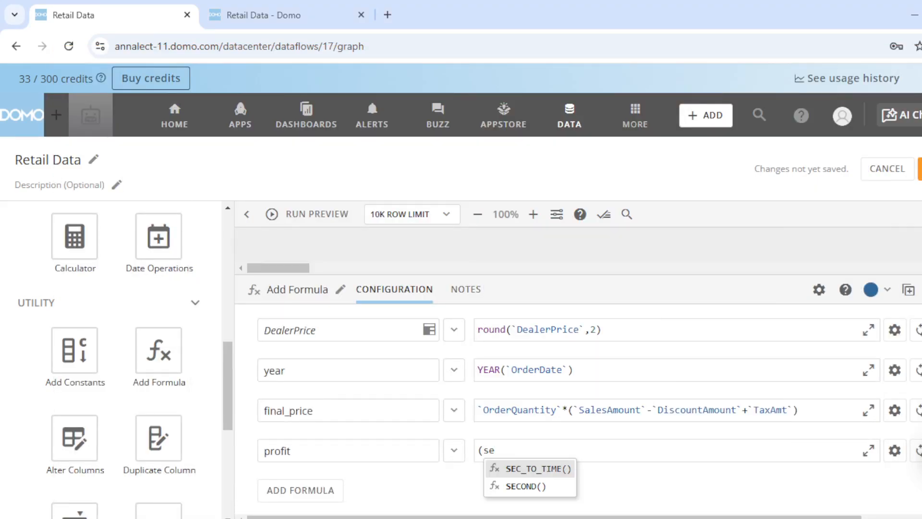
pyautogui.press('BackSpace')
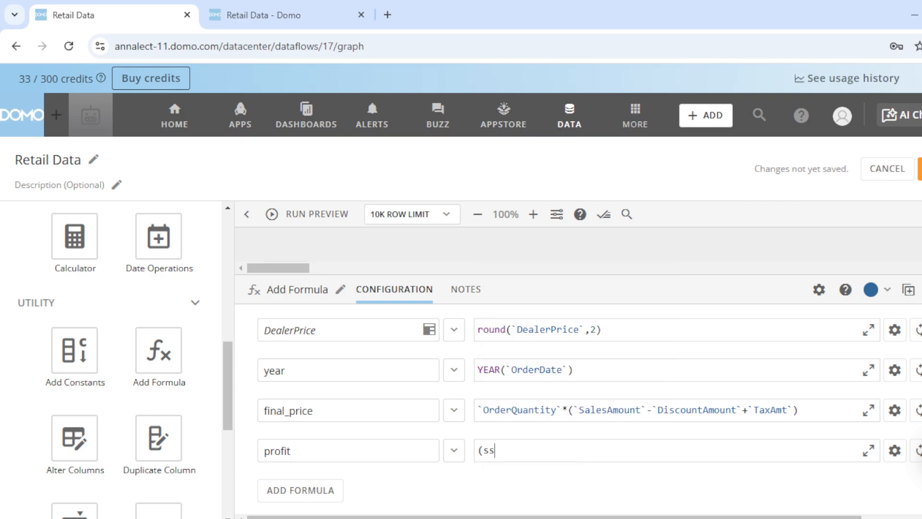
pyautogui.write('a')
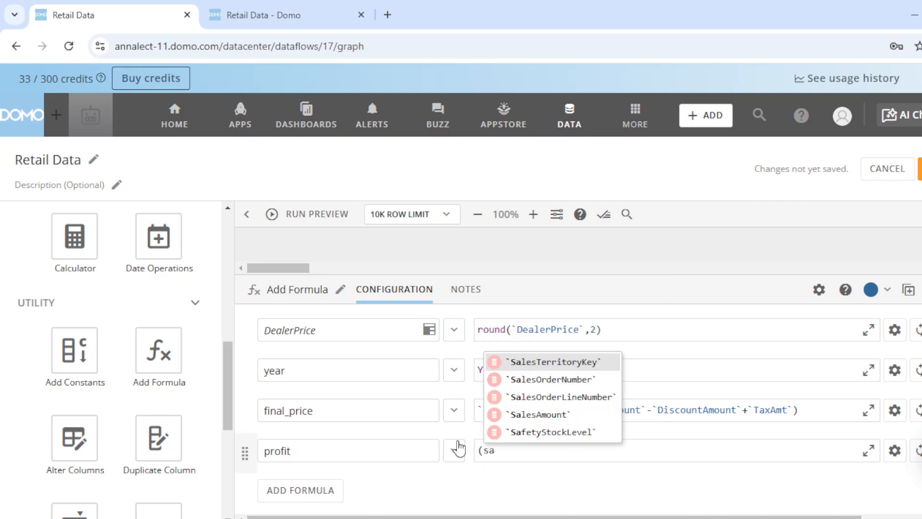
pyautogui.click(522, 414)
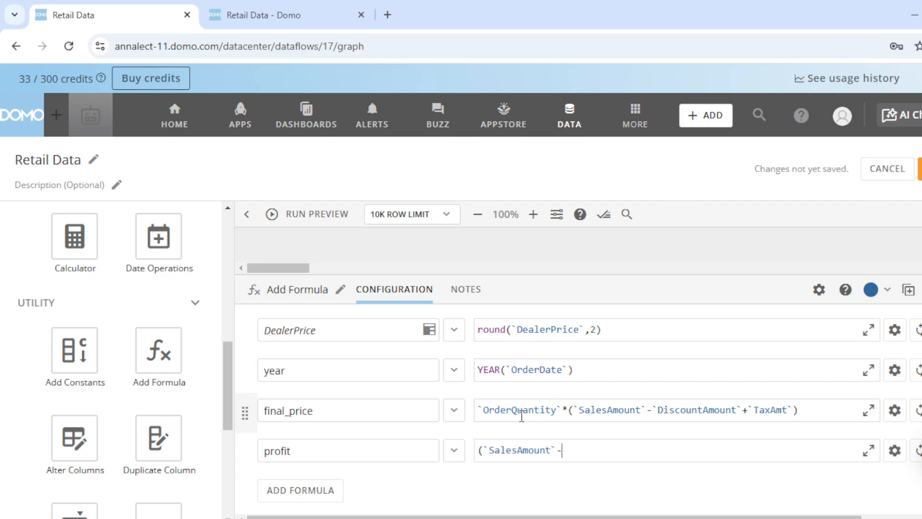
pyautogui.write('-co')
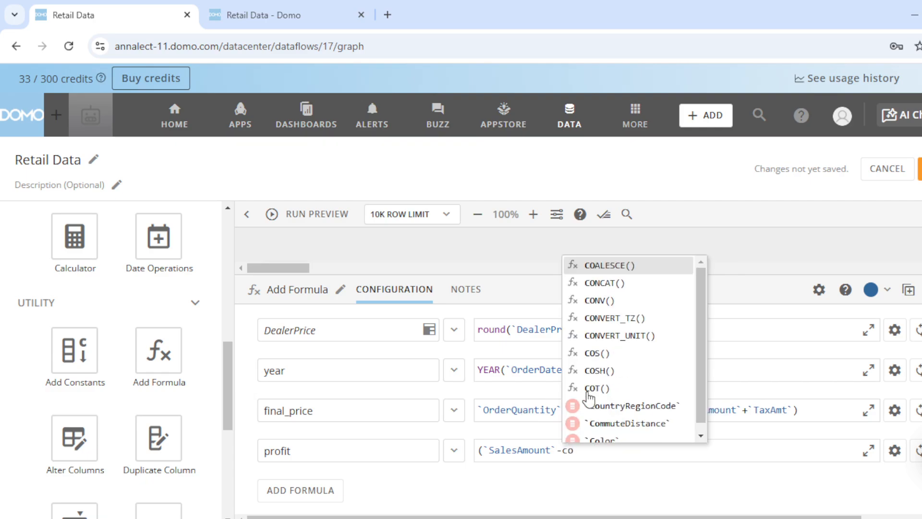
# Try to find a cost column among the suggestions for the profit formula, searching with co and cos
pyautogui.write('s')
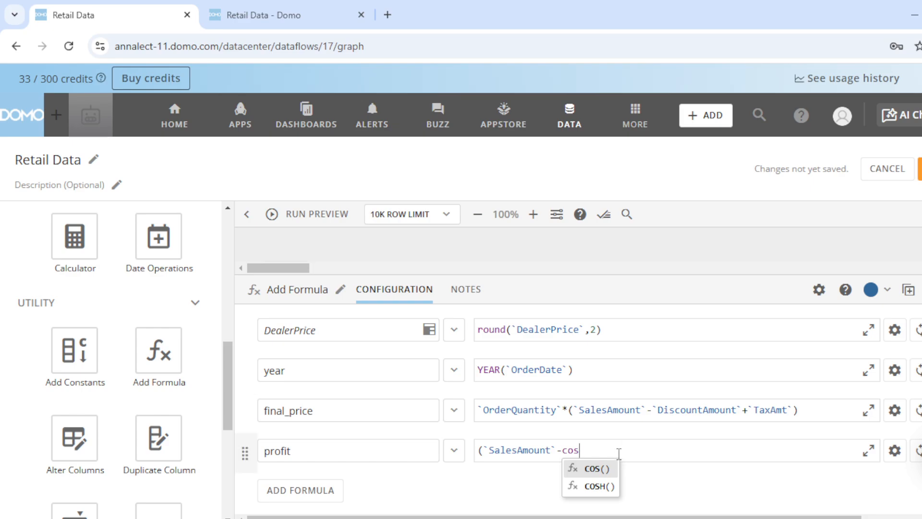
pyautogui.press('BackSpace')
pyautogui.press('BackSpace')
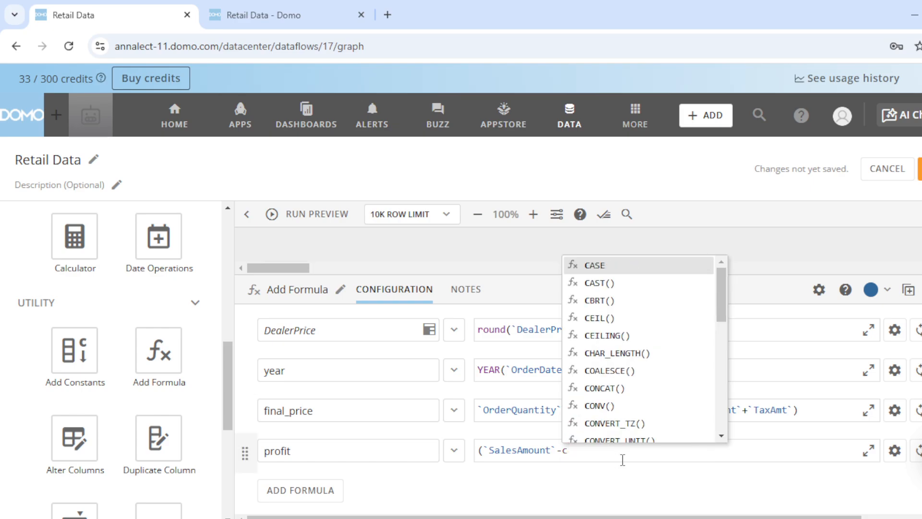
pyautogui.press('BackSpace')
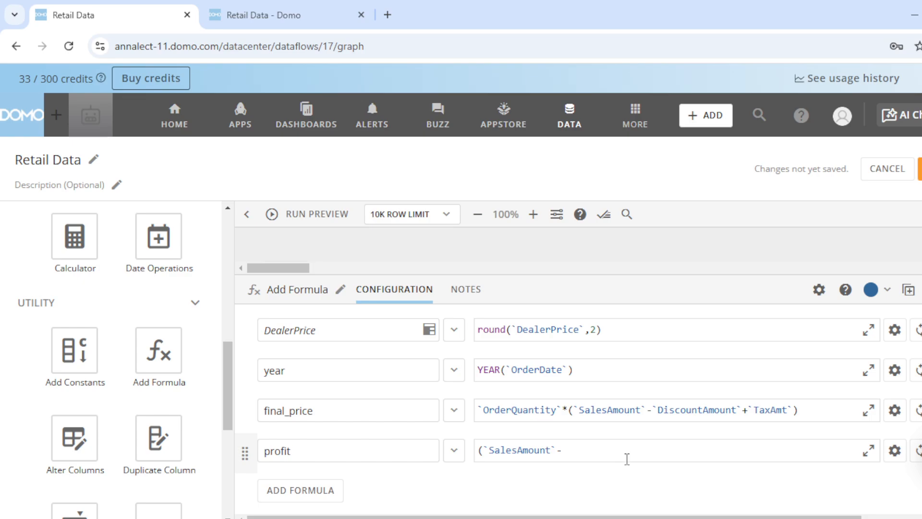
pyautogui.write('co')
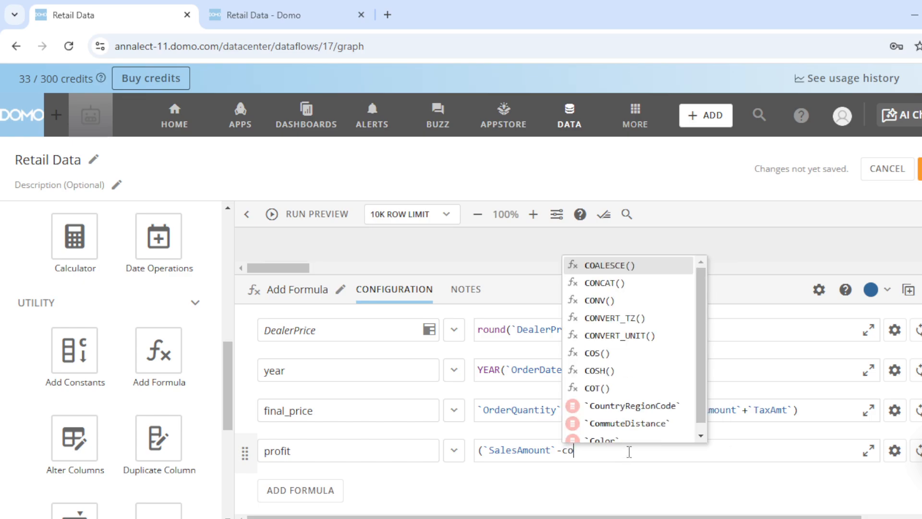
pyautogui.scroll(-1, 663, 403)
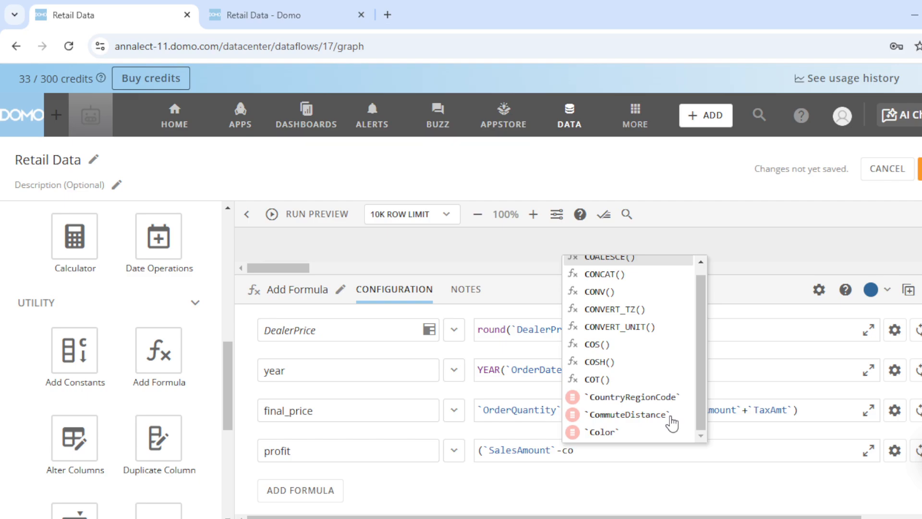
pyautogui.press('BackSpace')
pyautogui.press('BackSpace')
# Try the UnitPrice column as the cost in the profit formula, and remove it again
pyautogui.write('uni')
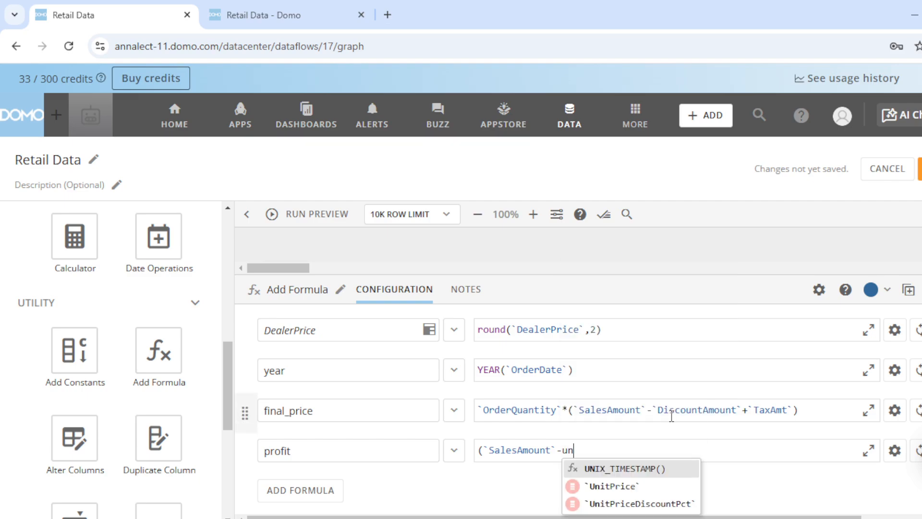
pyautogui.click(624, 487)
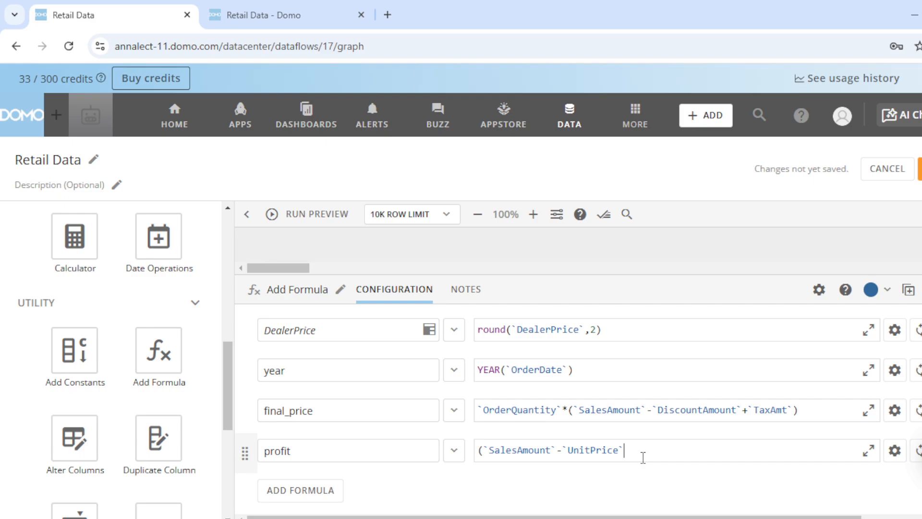
pyautogui.press('BackSpace')
pyautogui.press('BackSpace')
pyautogui.press('BackSpace')
pyautogui.press('BackSpace')
pyautogui.press('BackSpace')
pyautogui.press('BackSpace')
pyautogui.press('BackSpace')
pyautogui.press('BackSpace')
pyautogui.press('BackSpace')
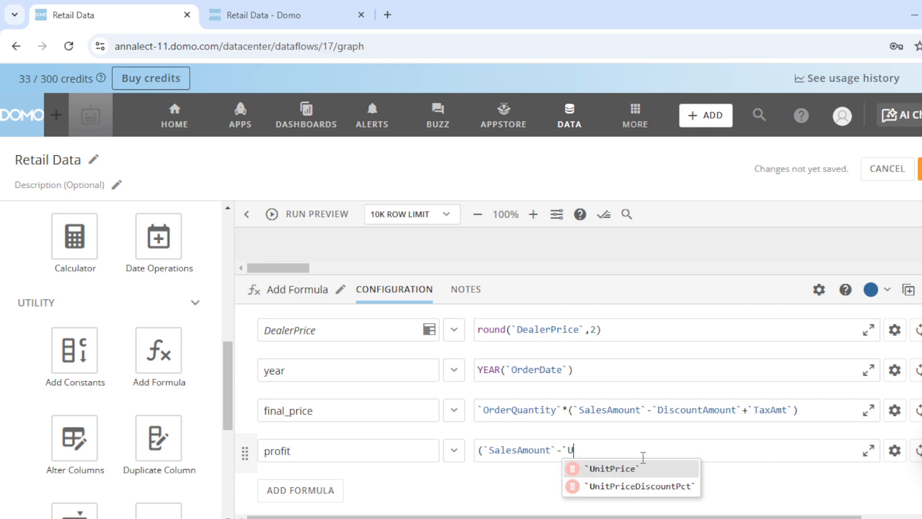
pyautogui.press('BackSpace')
pyautogui.press('BackSpace')
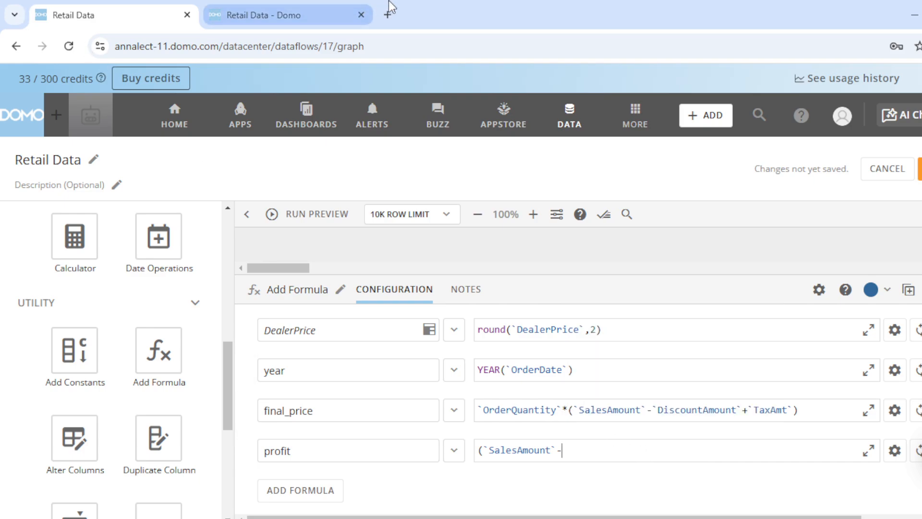
# In the Retail Data dataset's table, clear the column search and examine the columns for the cost and unit price fields
pyautogui.click(293, 13)
pyautogui.doubleClick(86, 192)
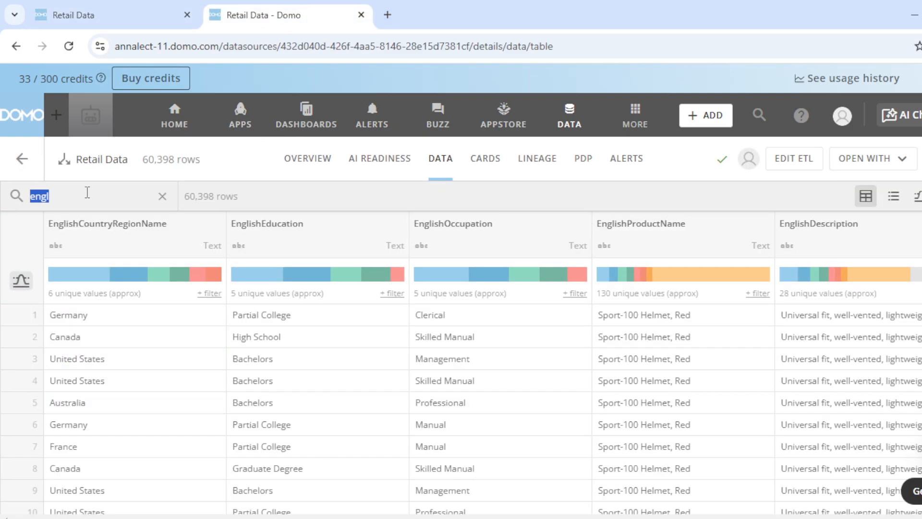
pyautogui.press('BackSpace')
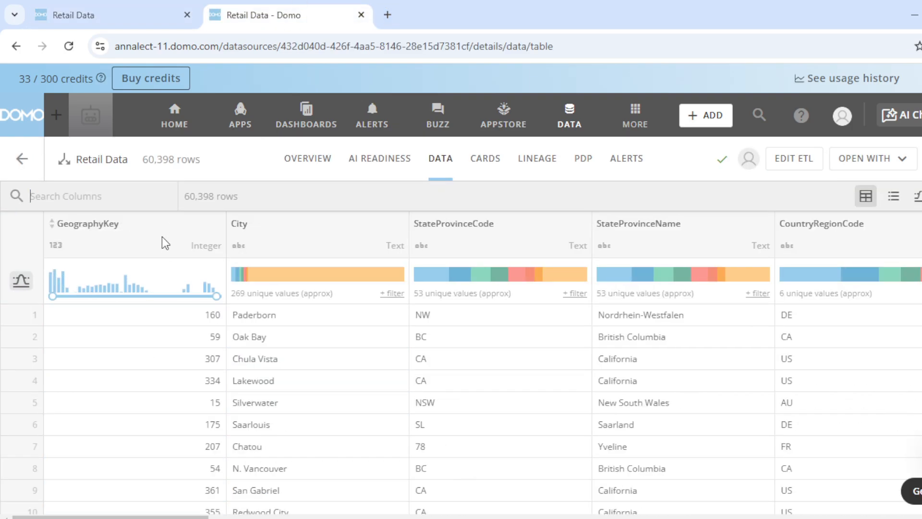
pyautogui.hscroll(3, 165, 243)
pyautogui.hscroll(10, 461, 365)
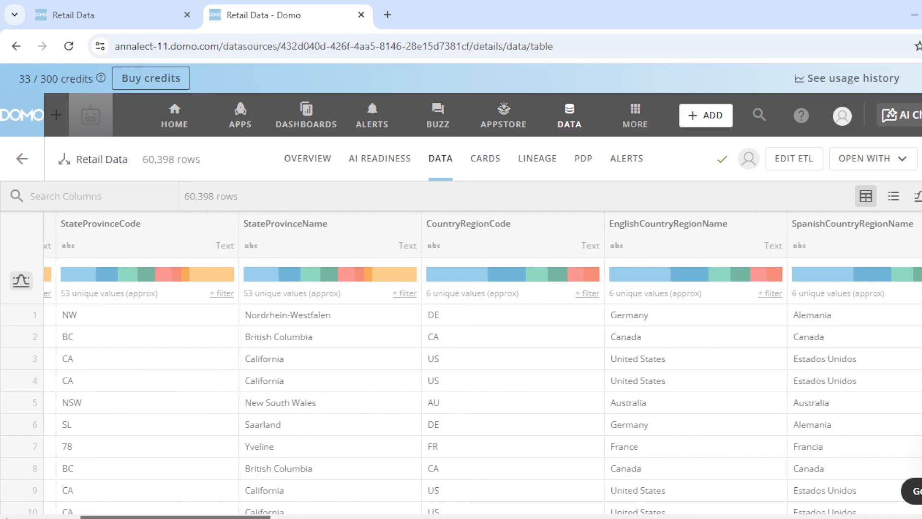
pyautogui.hscroll(15, 483, 365)
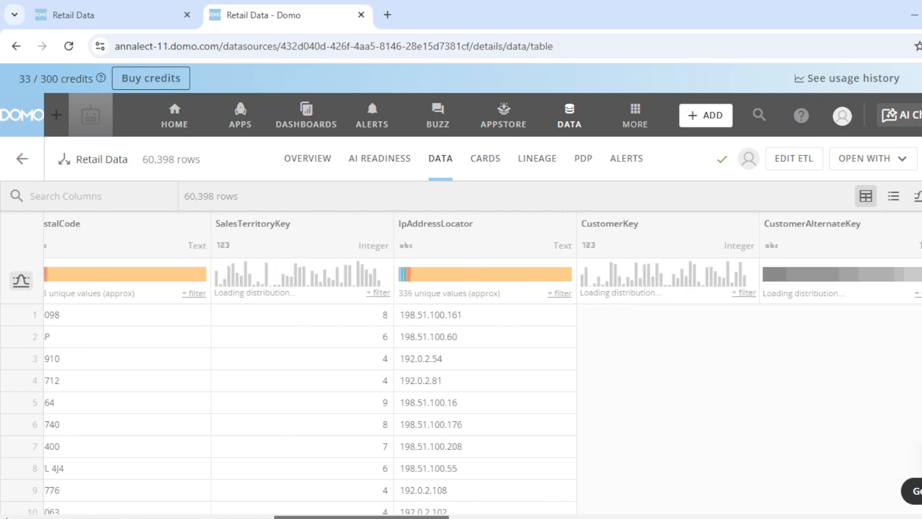
pyautogui.hscroll(15, 461, 365)
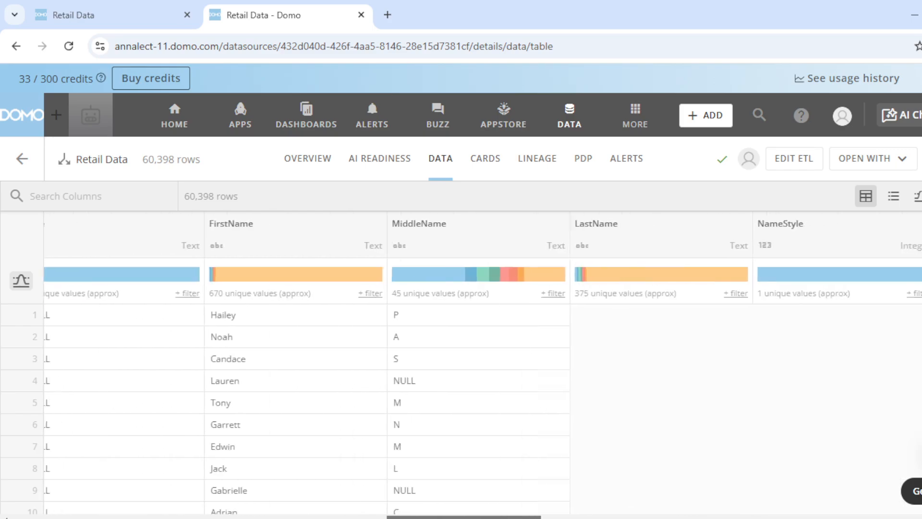
pyautogui.hscroll(15, 461, 365)
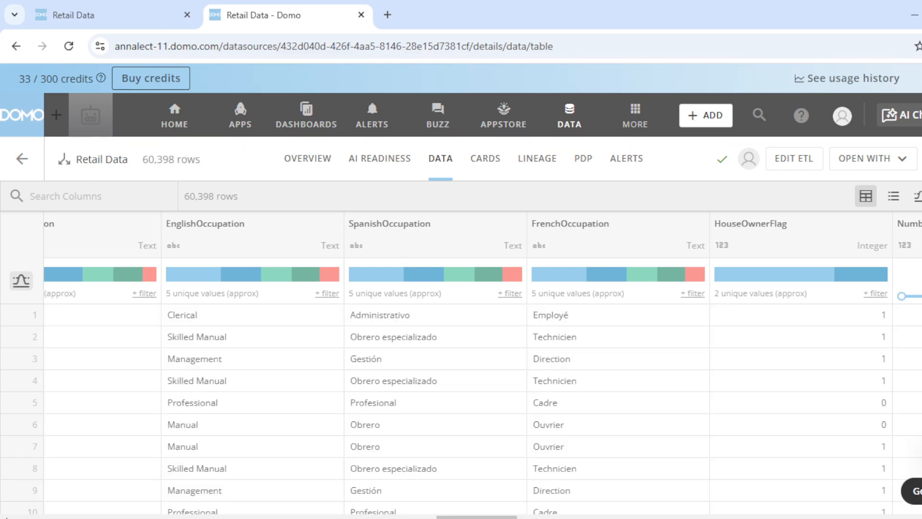
pyautogui.hscroll(10, 461, 365)
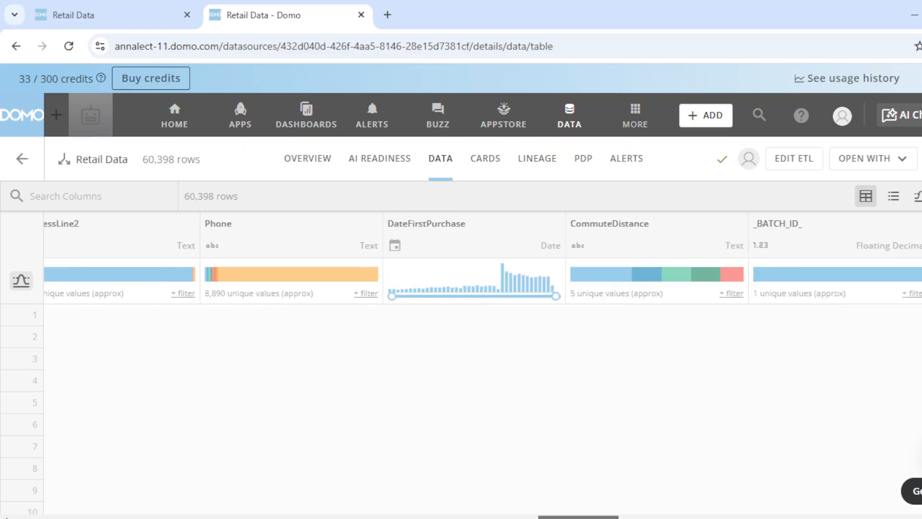
pyautogui.hscroll(15, 461, 365)
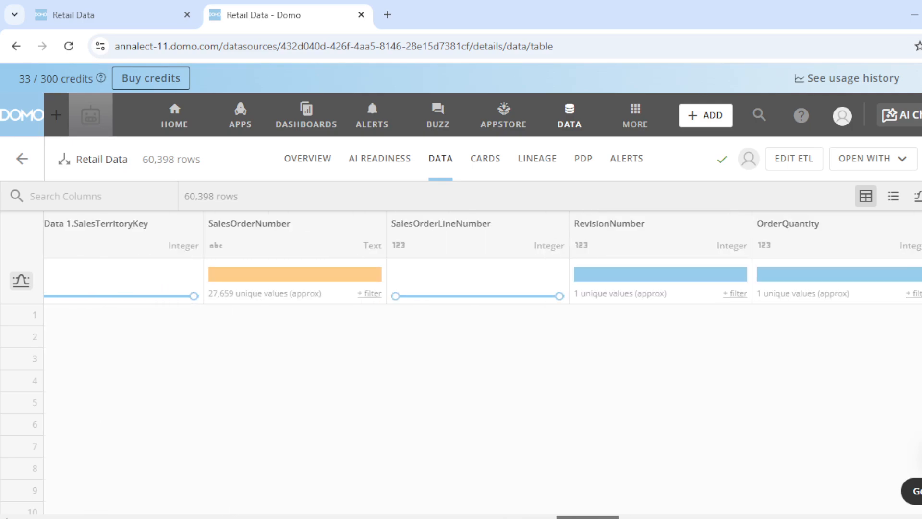
pyautogui.hscroll(10, 461, 365)
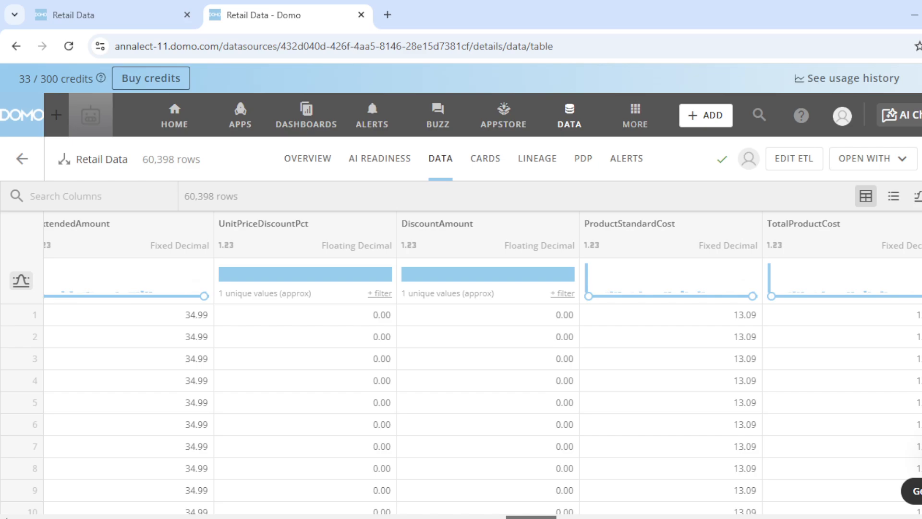
pyautogui.hscroll(-8, 461, 365)
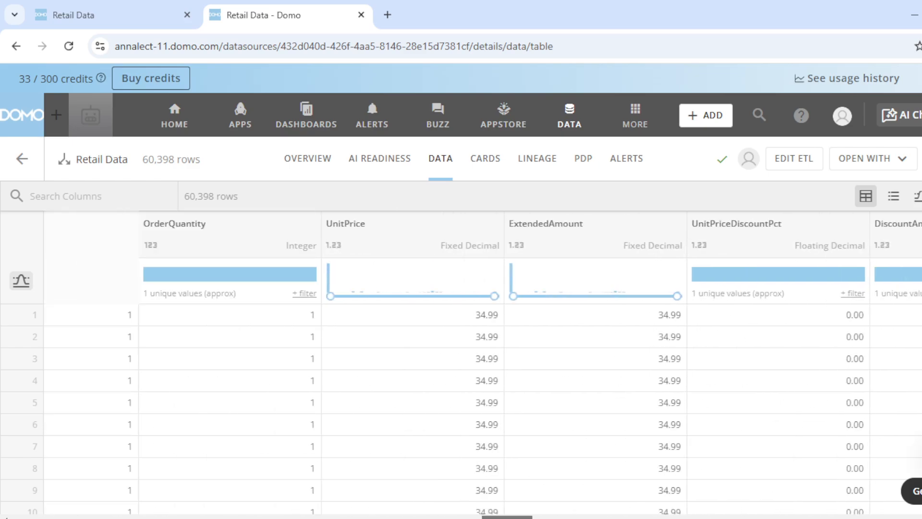
# Find the cost column in the Retail Data dataset's table and insert ProductStandardCost after the minus sign in the dataflow's profit formula
pyautogui.hscroll(-8, 461, 365)
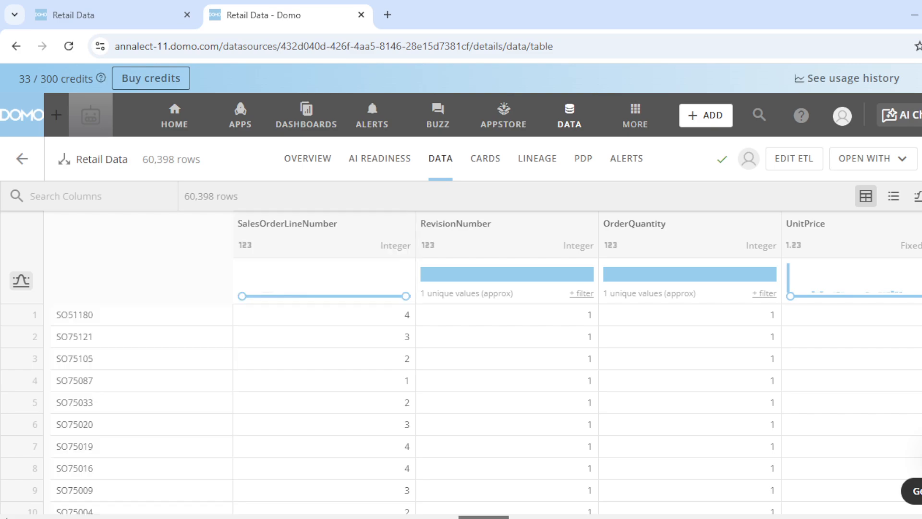
pyautogui.hscroll(15, 461, 365)
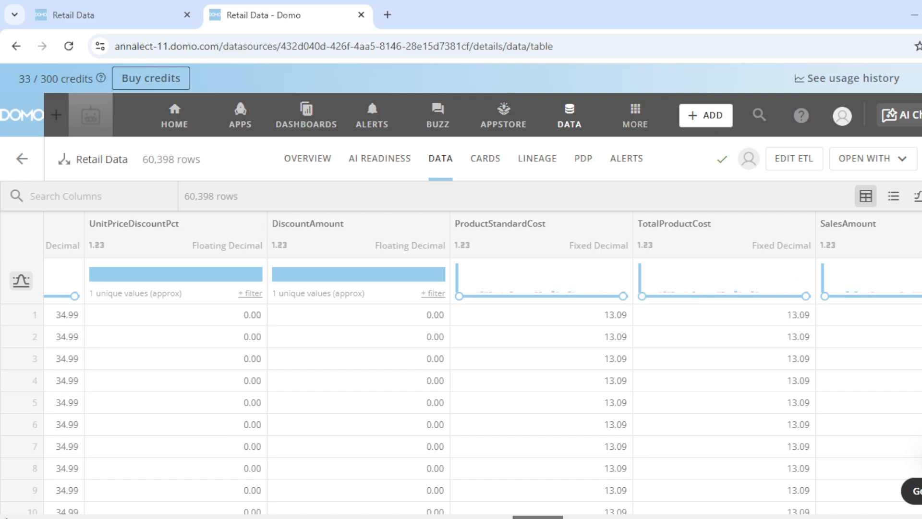
pyautogui.hscroll(1, 461, 365)
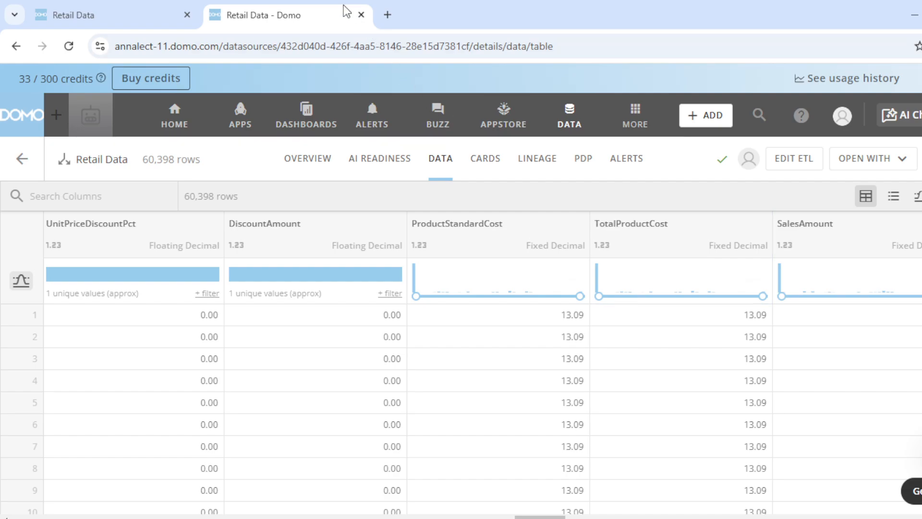
pyautogui.click(72, 8)
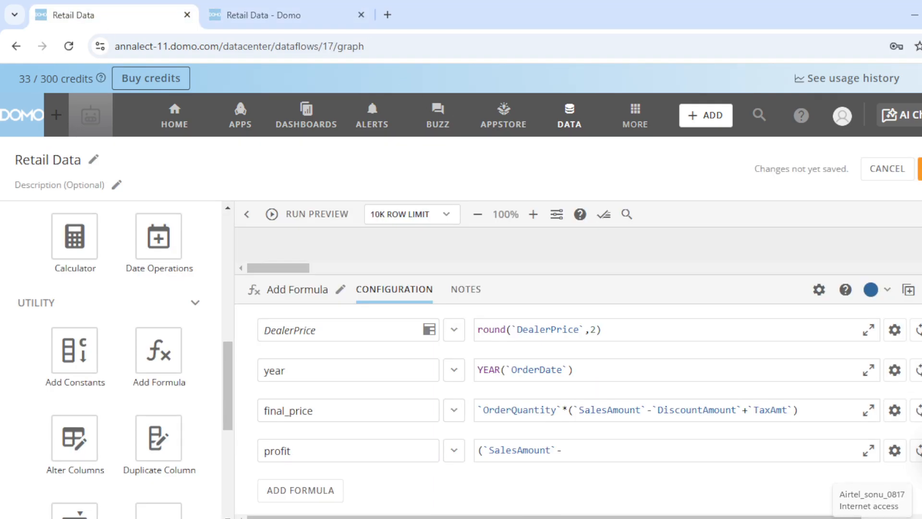
pyautogui.write('pro')
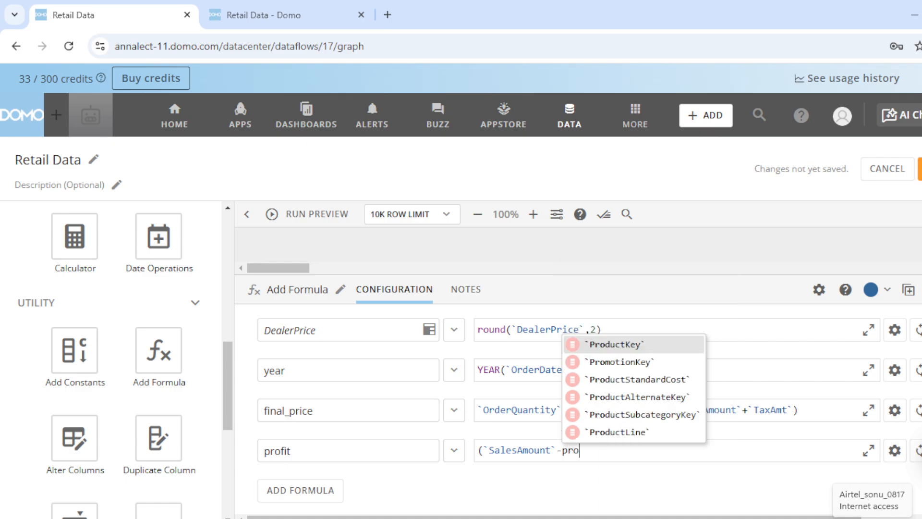
pyautogui.click(625, 379)
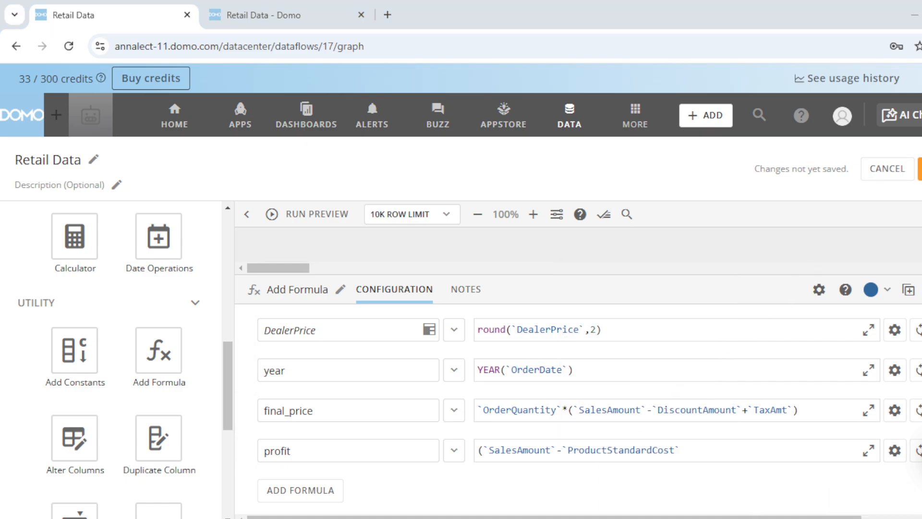
# Complete the profit formula per the plan: subtract DiscountAmount, close the parenthesis and multiply by OrderQuantity, checking it against the plan slide
pyautogui.hotkey('alt', 'Tab')
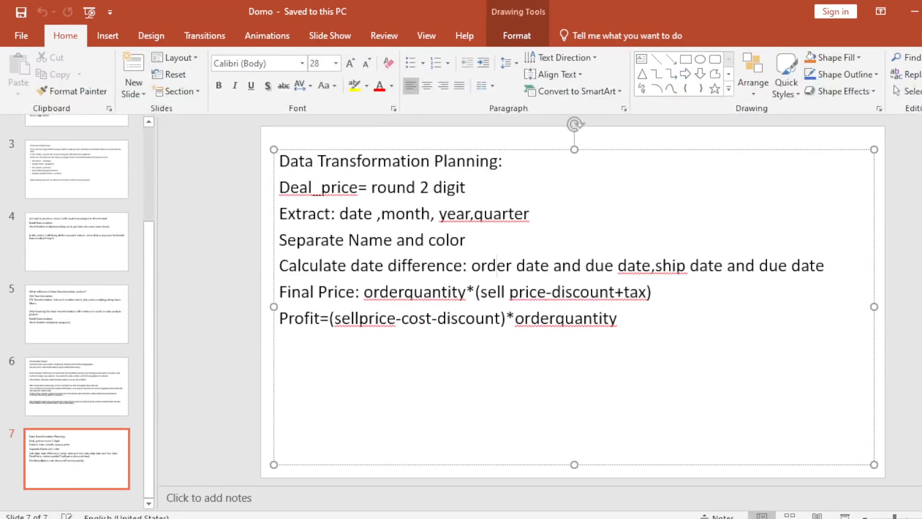
pyautogui.hotkey('alt', 'Tab')
pyautogui.write('-')
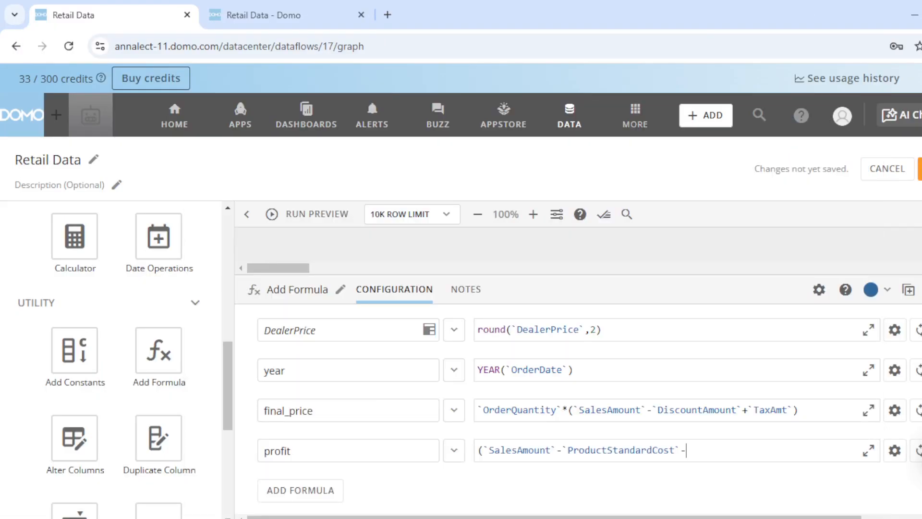
pyautogui.write('dis')
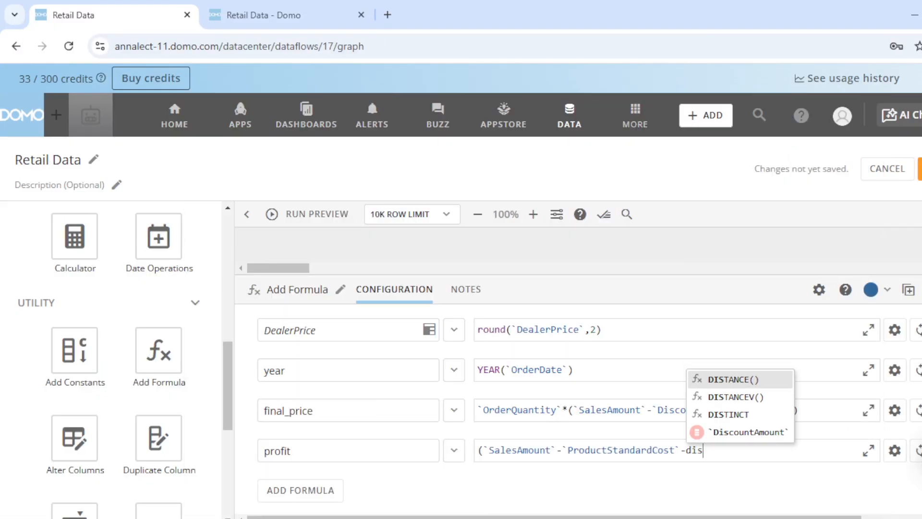
pyautogui.click(731, 431)
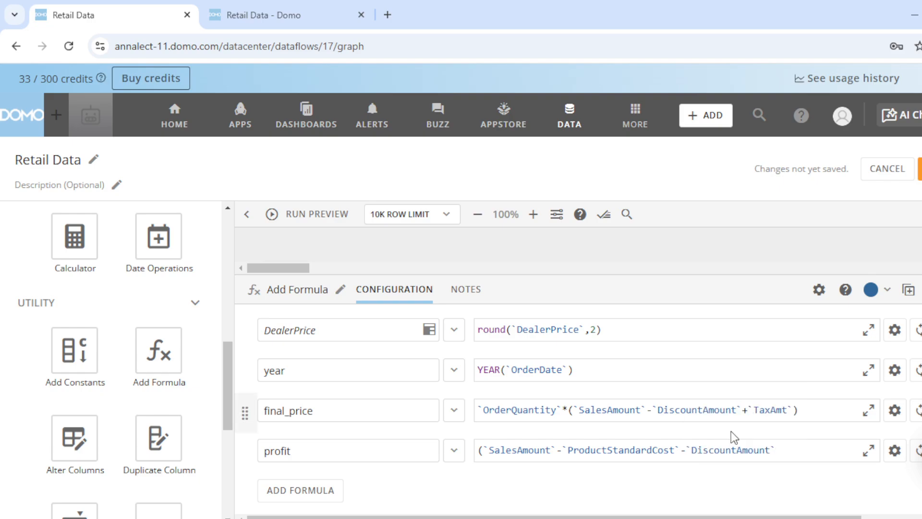
pyautogui.write(')*or')
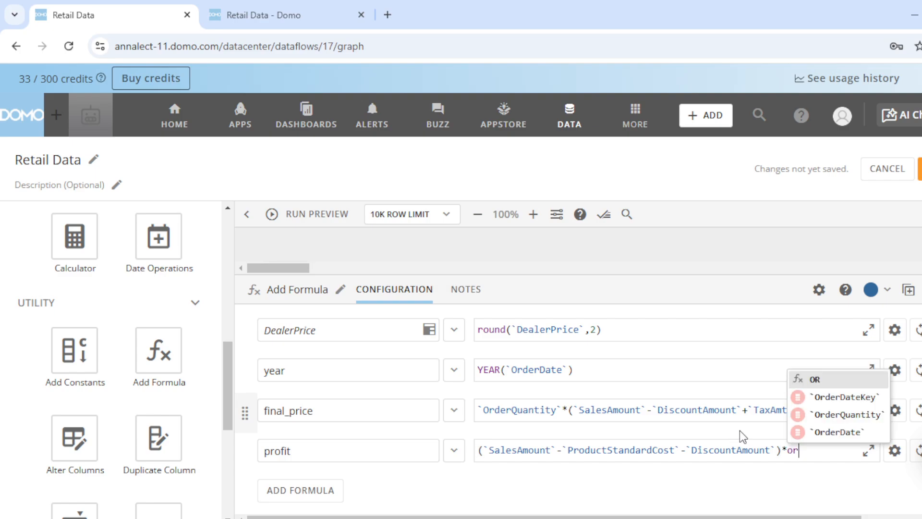
pyautogui.click(835, 415)
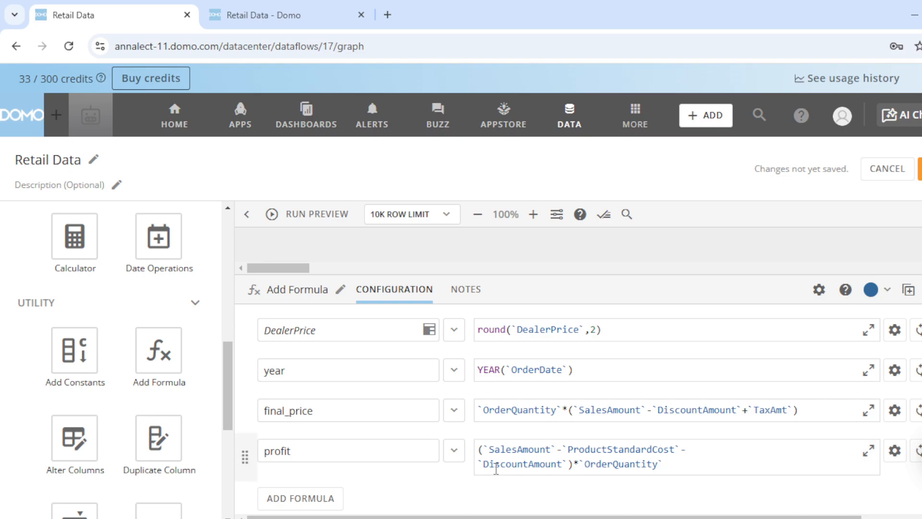
pyautogui.hotkey('alt', 'Tab')
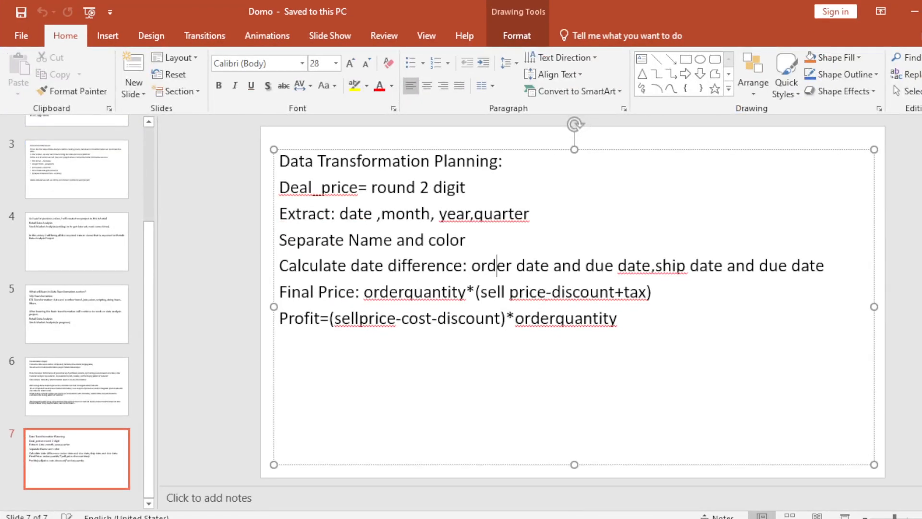
pyautogui.hotkey('alt', 'Tab')
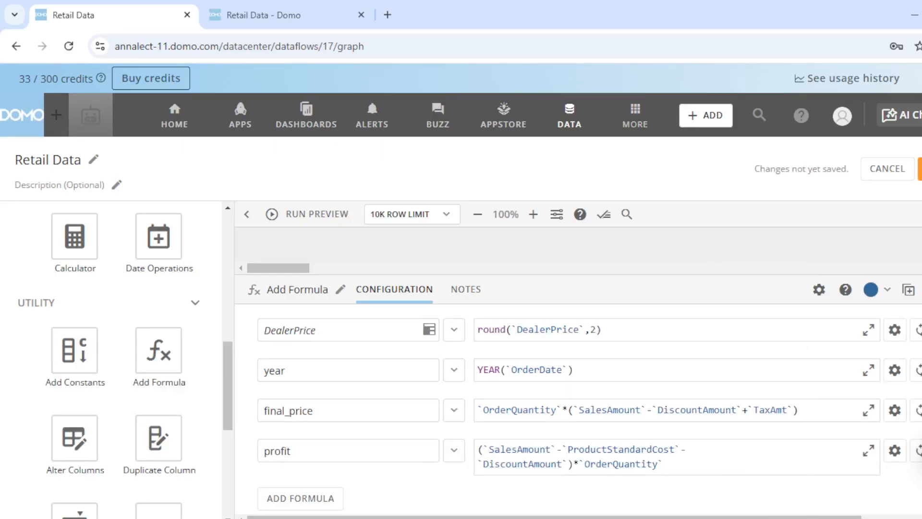
# Check the Split Column and Date Operations tiles, and validate the profit formula in the Add Formula tile
pyautogui.click(813, 324)
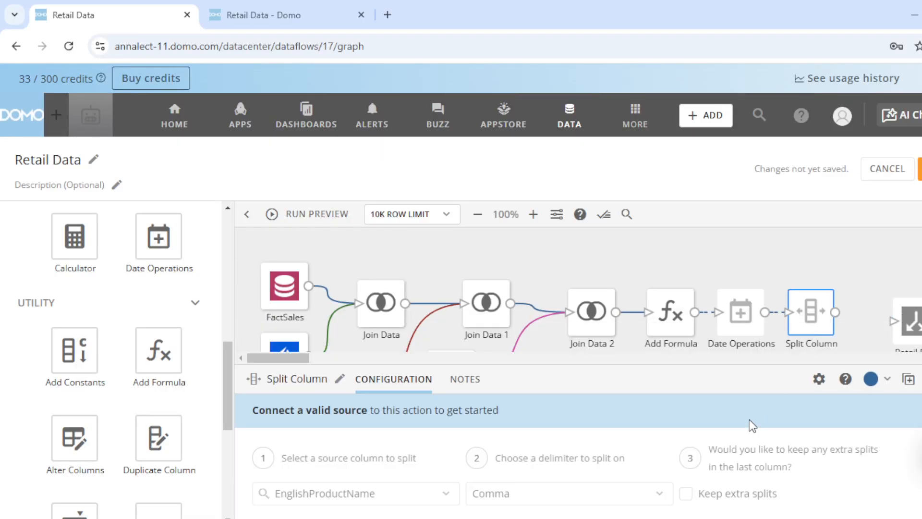
pyautogui.click(756, 266)
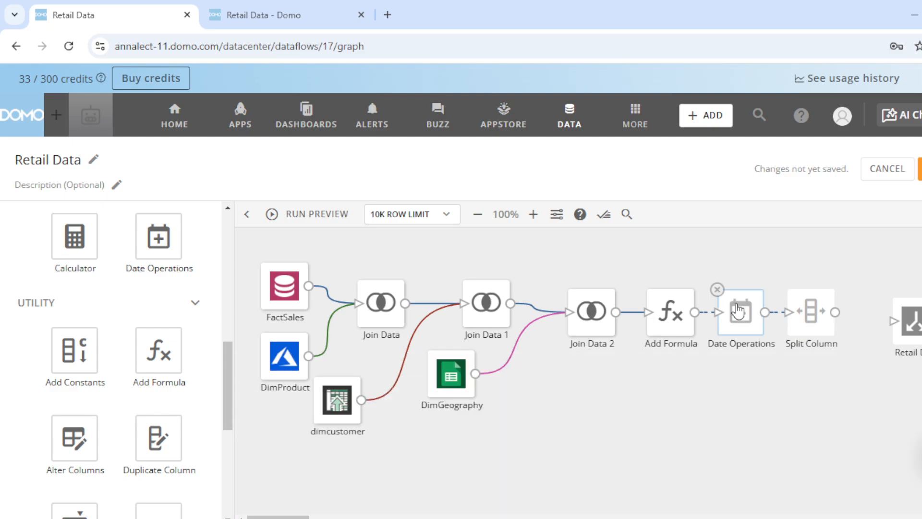
pyautogui.click(738, 312)
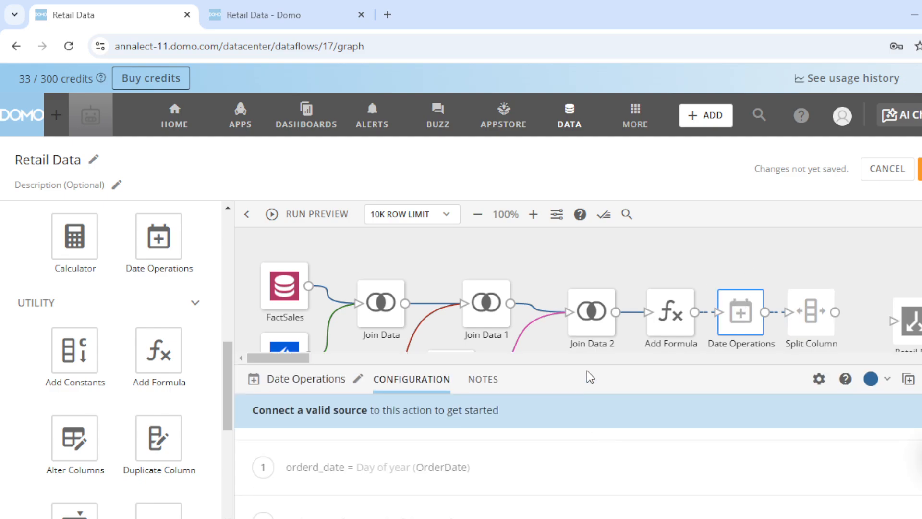
pyautogui.click(682, 317)
pyautogui.scroll(-3, 595, 413)
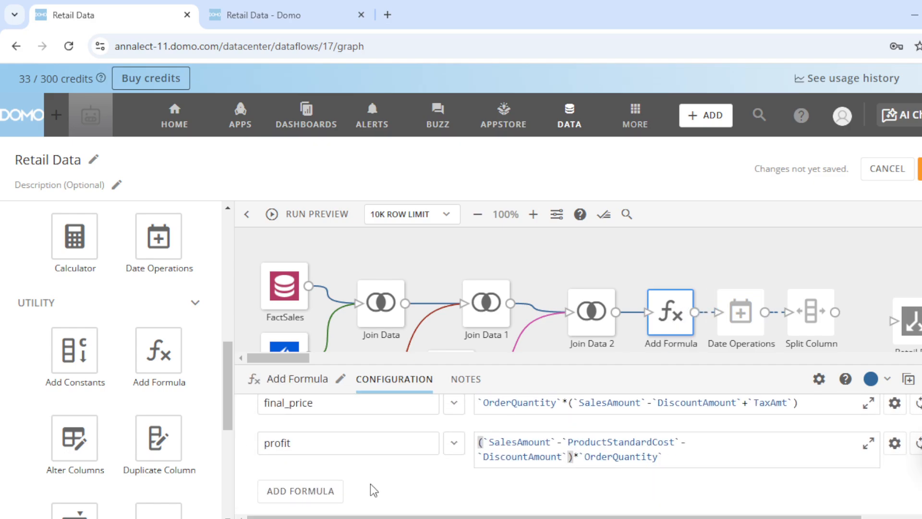
pyautogui.scroll(3, 384, 480)
pyautogui.scroll(-3, 415, 487)
pyautogui.click(919, 447)
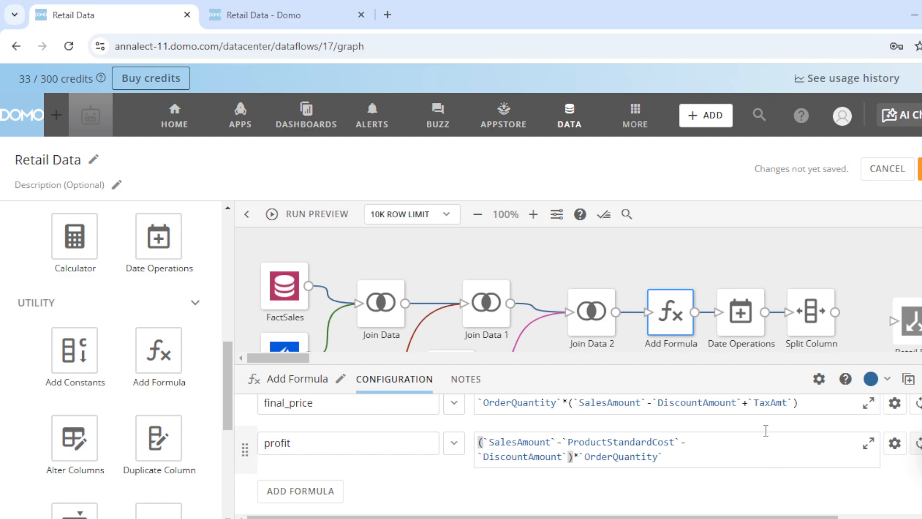
# Connect the Split Column tile to the Retail Data output, and save and run the dataflow without a version description
pyautogui.click(875, 273)
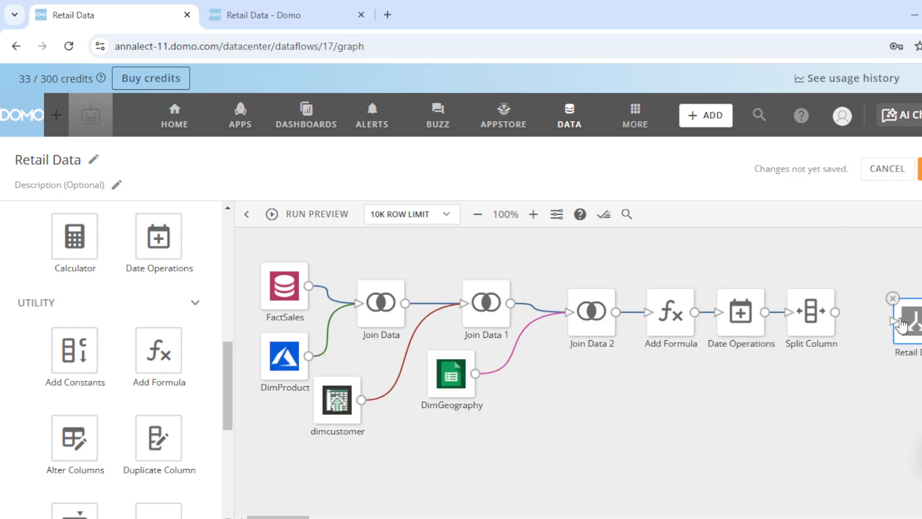
pyautogui.moveTo(835, 312); pyautogui.dragTo(898, 311)
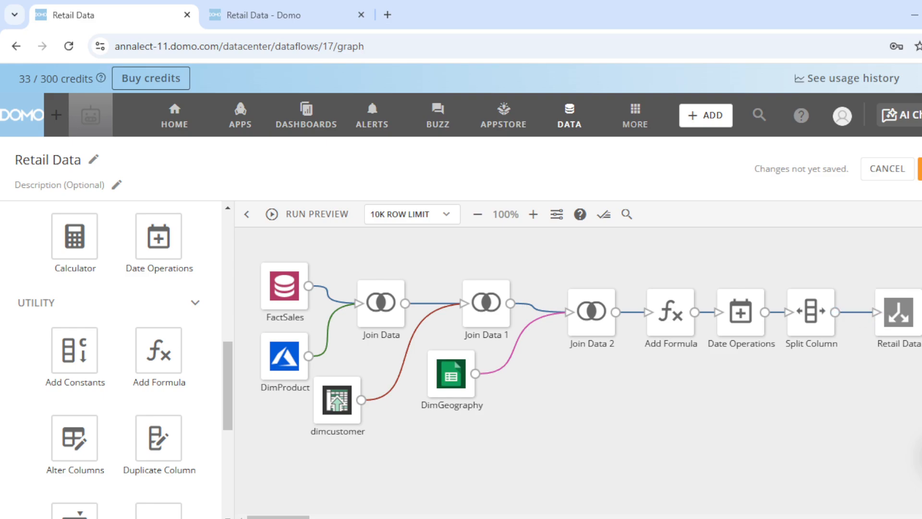
pyautogui.click(920, 168)
pyautogui.click(912, 215)
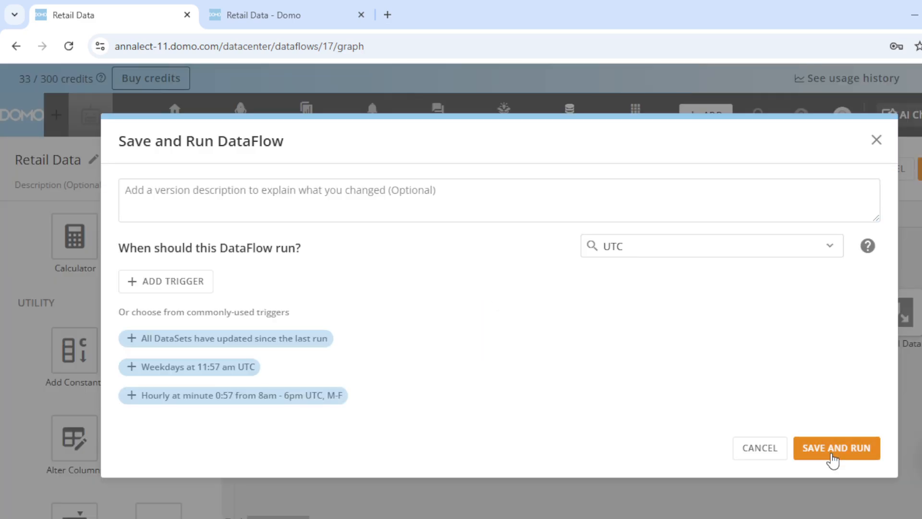
pyautogui.click(830, 454)
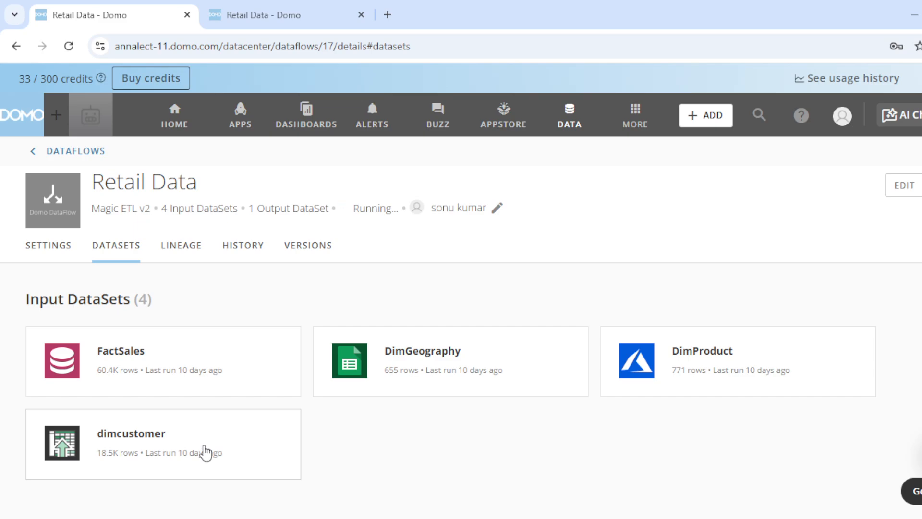
# Review the dataflow's input and output datasets and check the latest run in its history
pyautogui.scroll(-3, 210, 420)
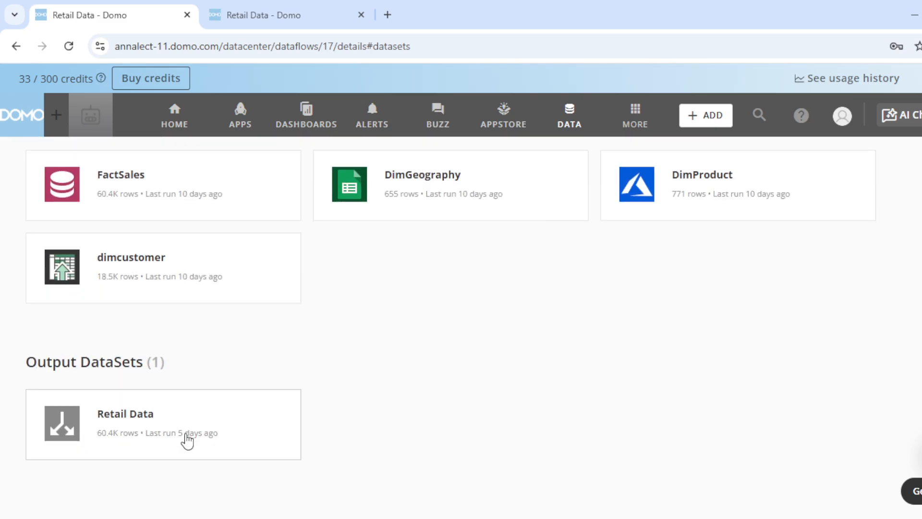
pyautogui.scroll(3, 204, 431)
pyautogui.scroll(-3, 206, 430)
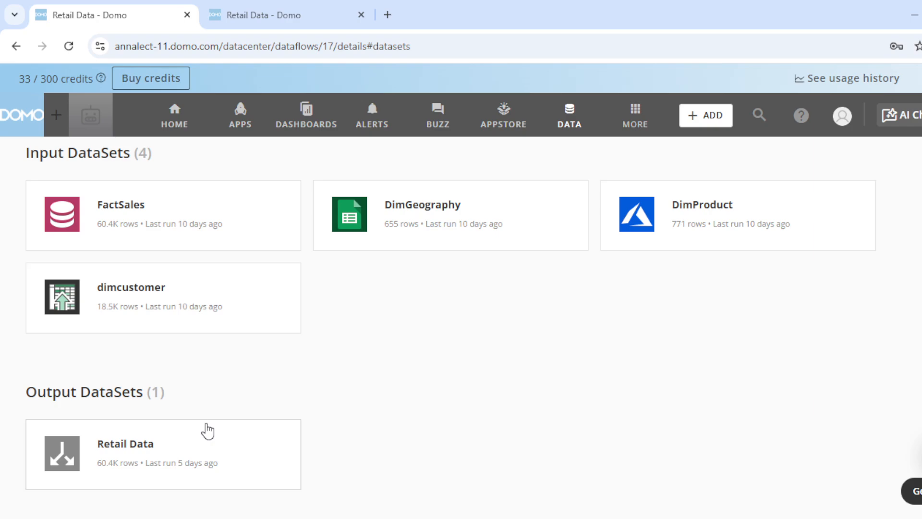
pyautogui.scroll(3, 206, 432)
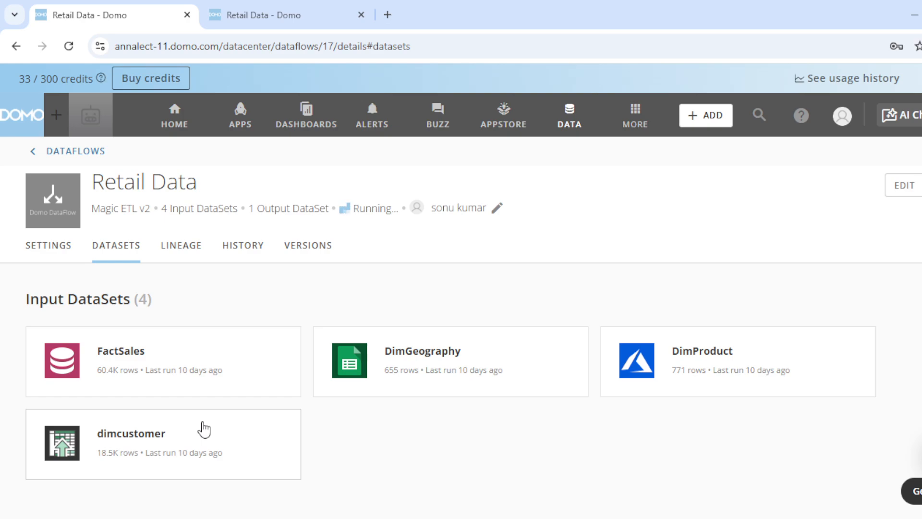
pyautogui.click(250, 255)
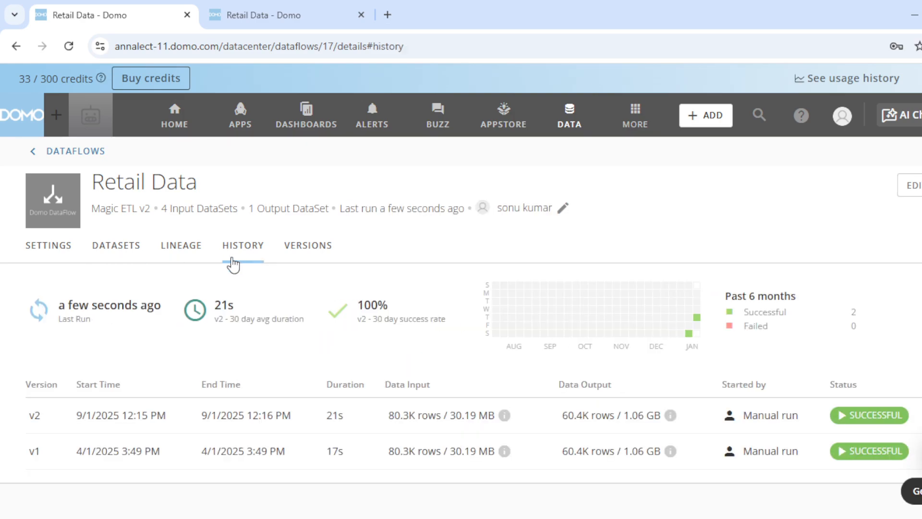
# Open the Retail Data output dataset from the dataflow's datasets and display its data table
pyautogui.click(126, 257)
pyautogui.scroll(-4, 165, 385)
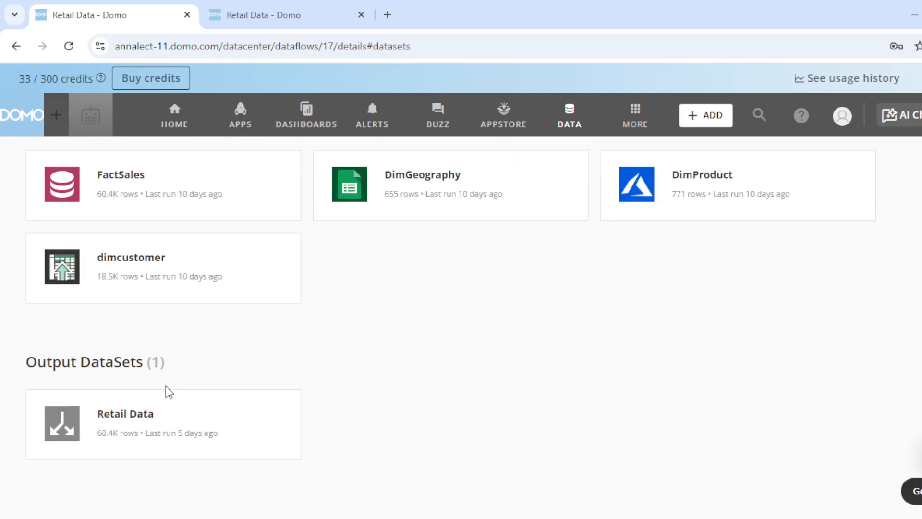
pyautogui.click(176, 416)
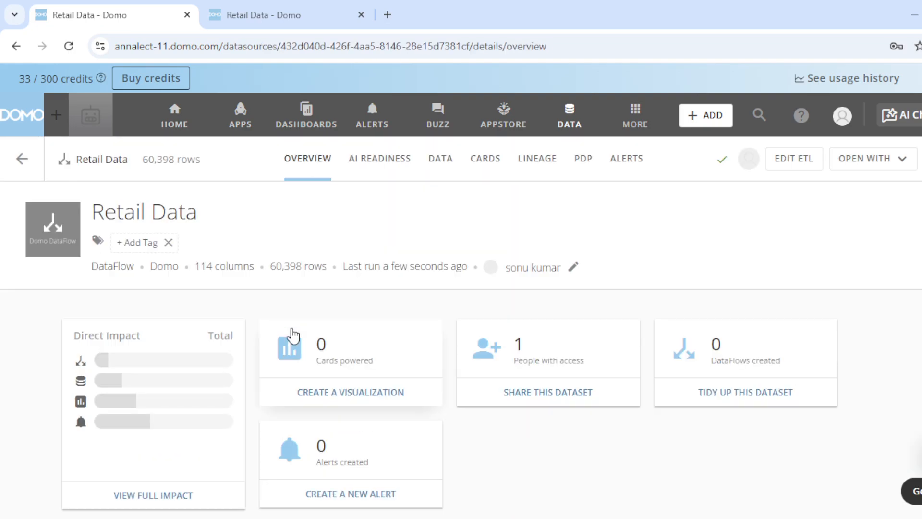
pyautogui.click(447, 159)
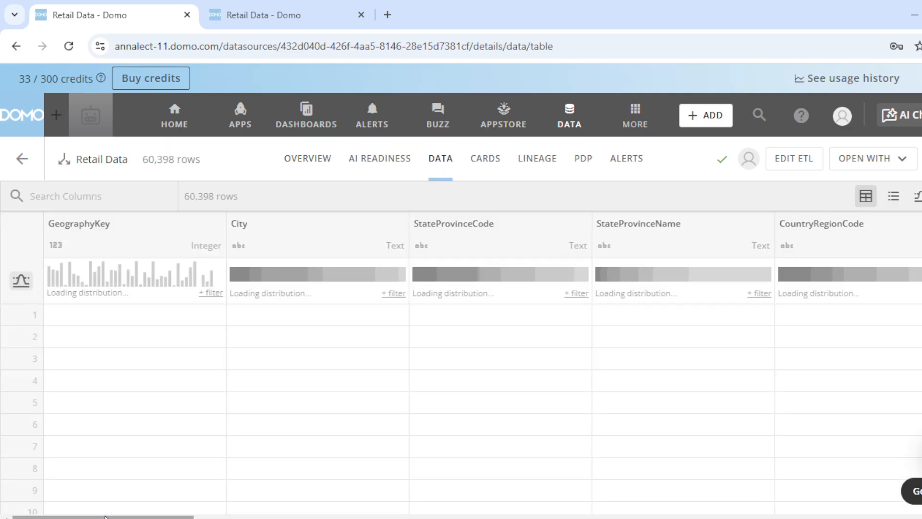
# Examine the new columns in the Retail Data table, from year, final_price and profit through the order date parts to product_name and product_color
pyautogui.moveTo(112, 516); pyautogui.dragTo(813, 516)
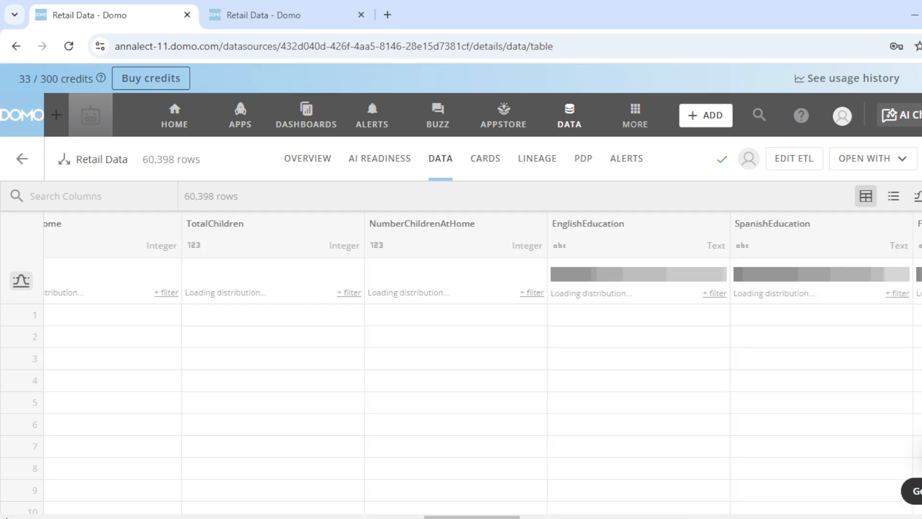
pyautogui.moveTo(492, 510); pyautogui.dragTo(885, 514)
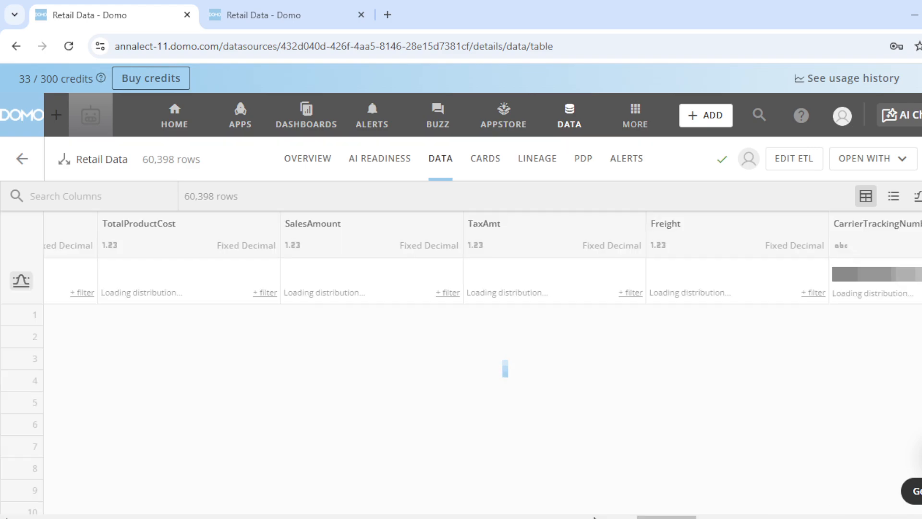
pyautogui.moveTo(511, 517); pyautogui.dragTo(920, 517)
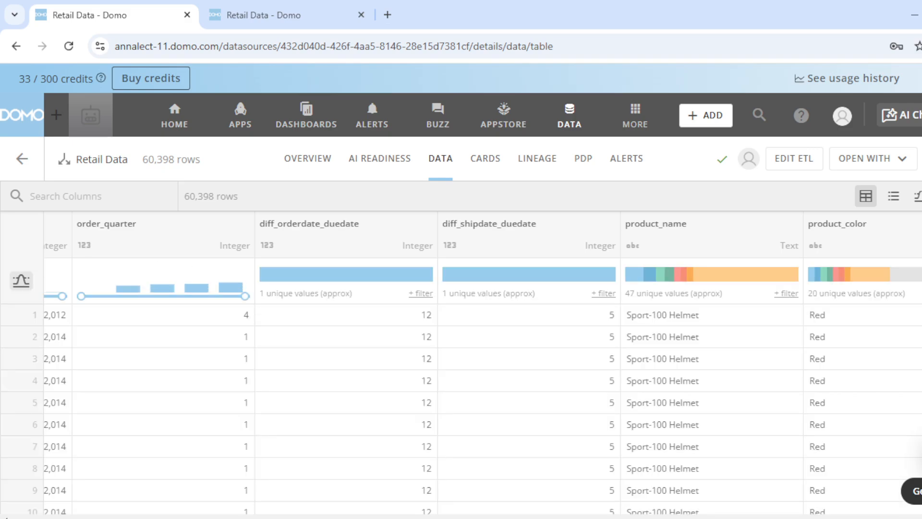
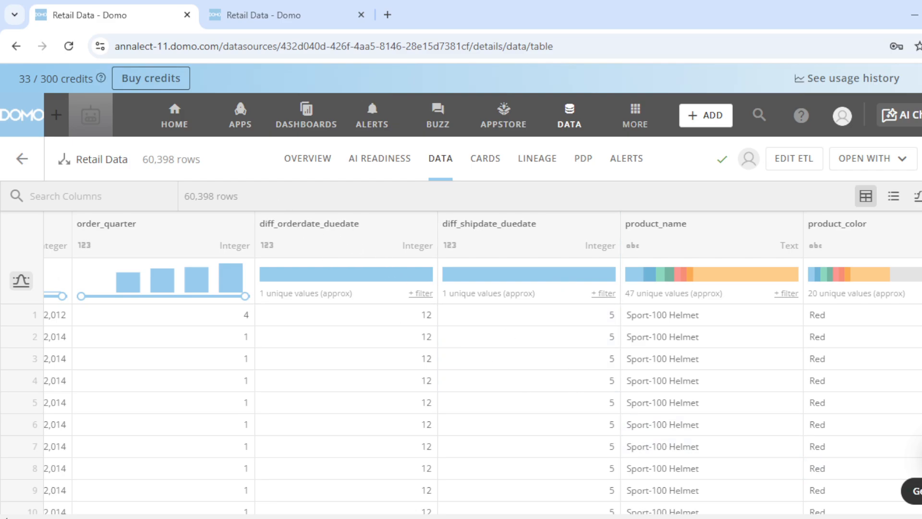
pyautogui.hscroll(-5, 483, 366)
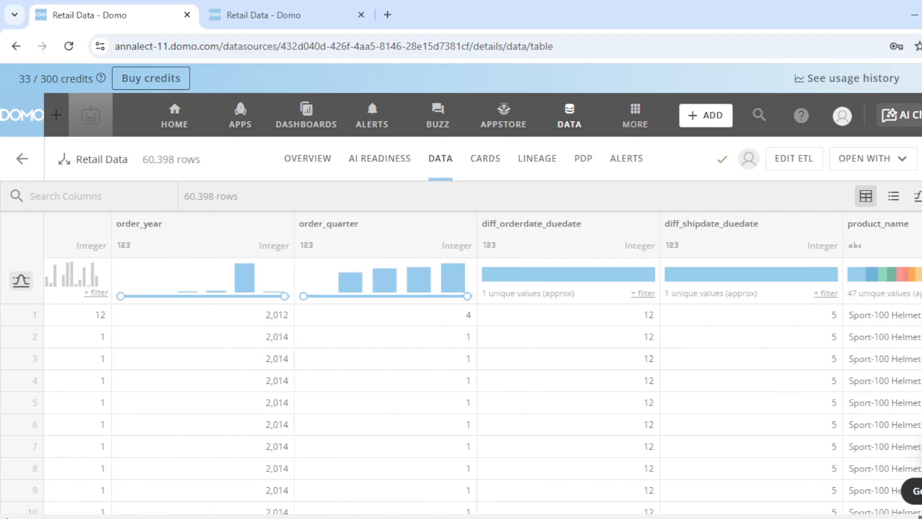
pyautogui.hscroll(-10, 483, 365)
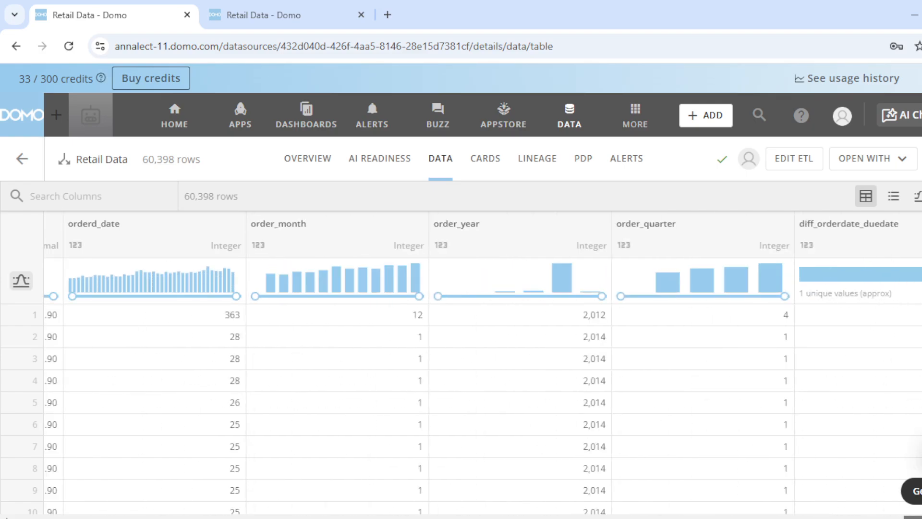
pyautogui.hscroll(-15, 757, 411)
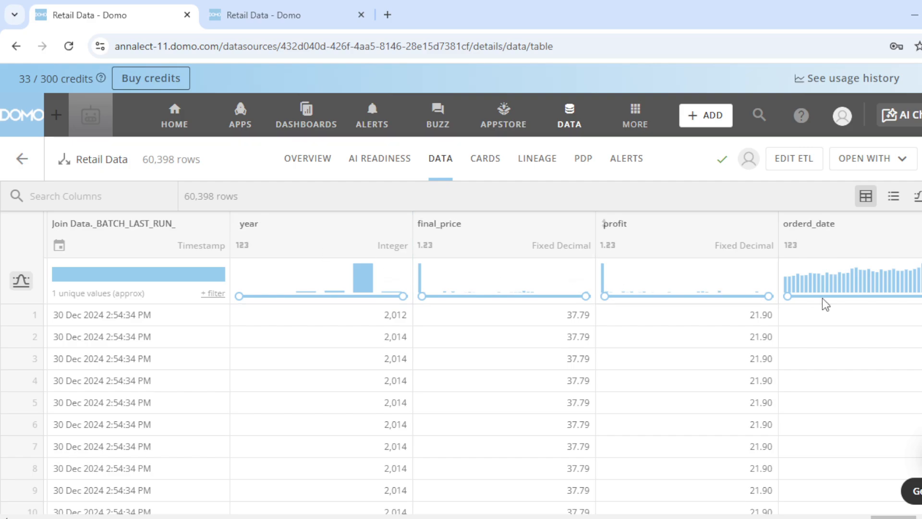
pyautogui.hscroll(-3, 824, 302)
pyautogui.hscroll(-2, 482, 369)
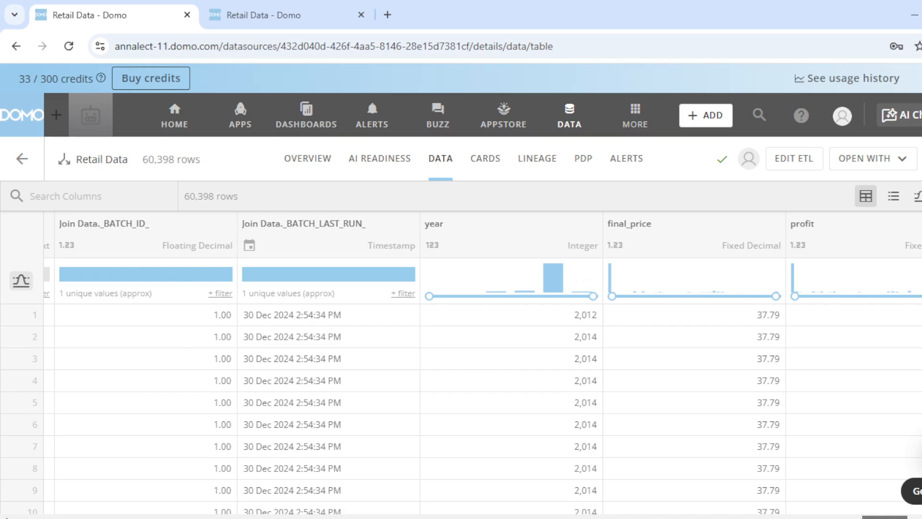
pyautogui.hscroll(20, 483, 365)
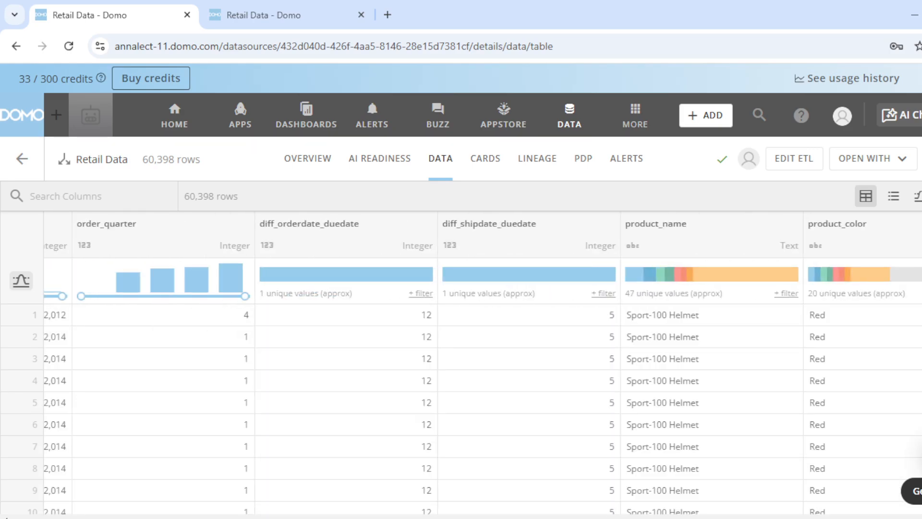